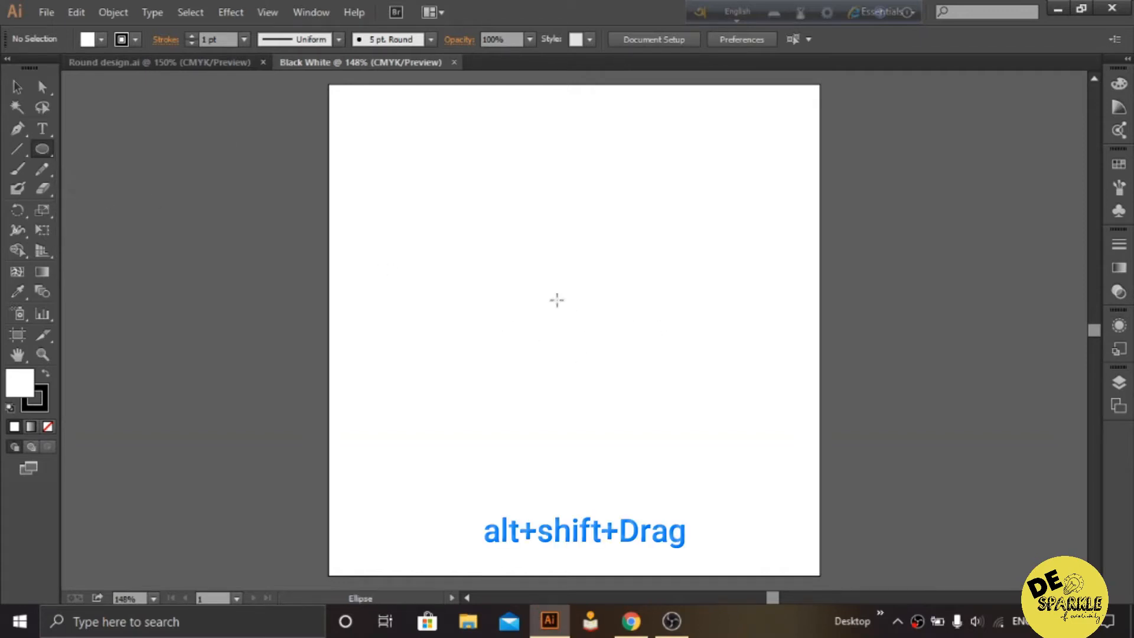
# Step: Draw a large circle on the artboard and give it a dark grey stroke
pyautogui.moveTo(565, 292)
pyautogui.mouseDown()
pyautogui.moveTo(756, 494)
pyautogui.moveTo(738, 477)
pyautogui.mouseUp()
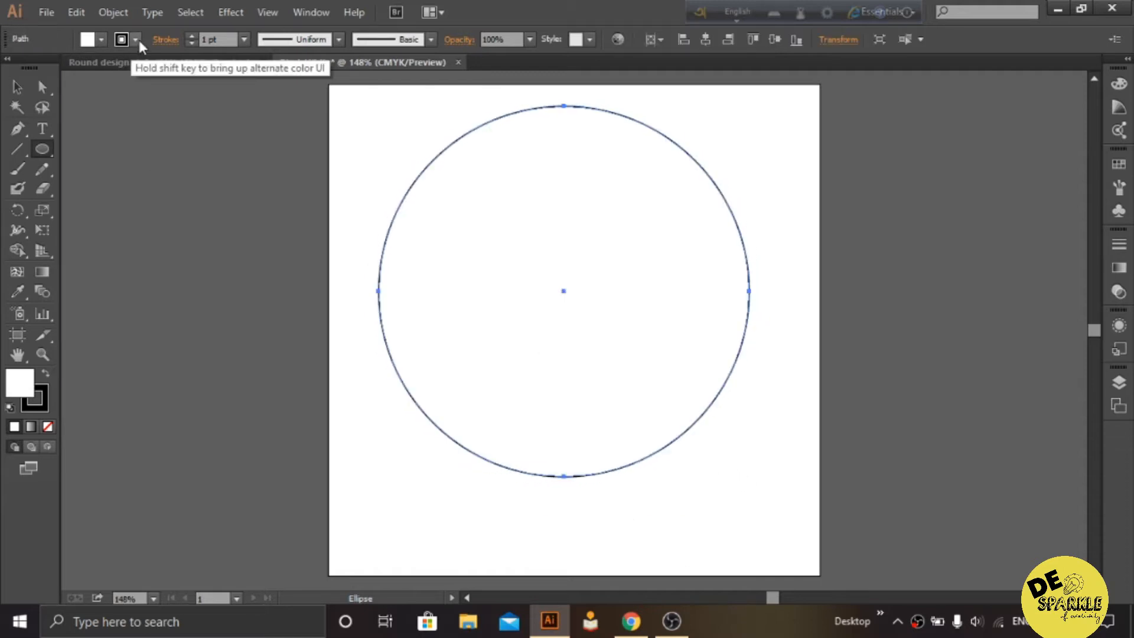
pyautogui.click(122, 41)
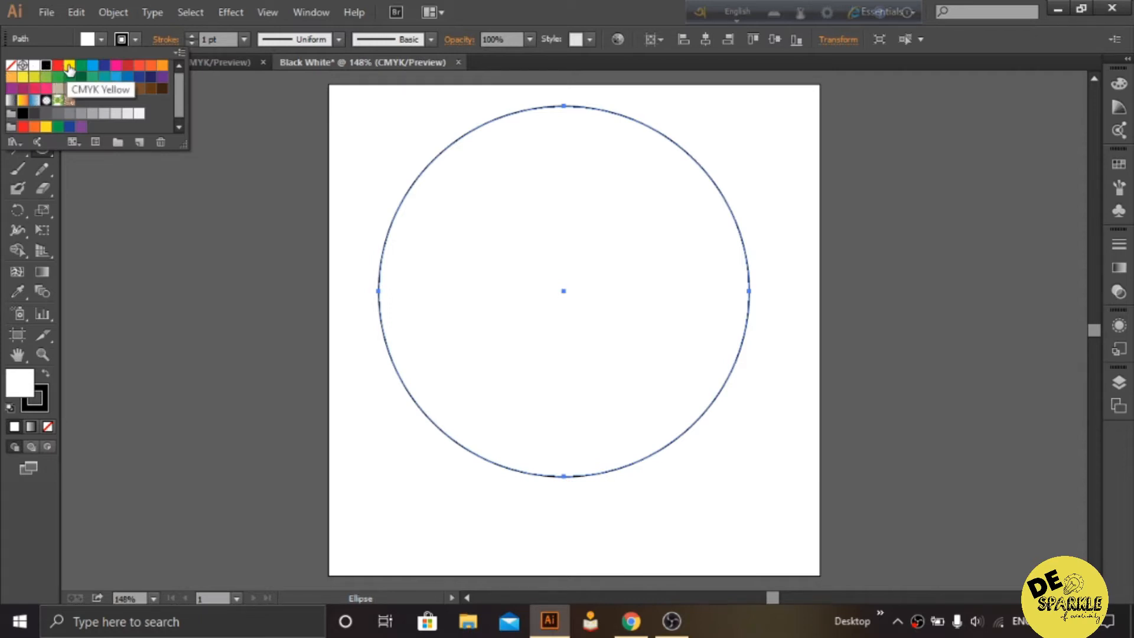
pyautogui.click(45, 116)
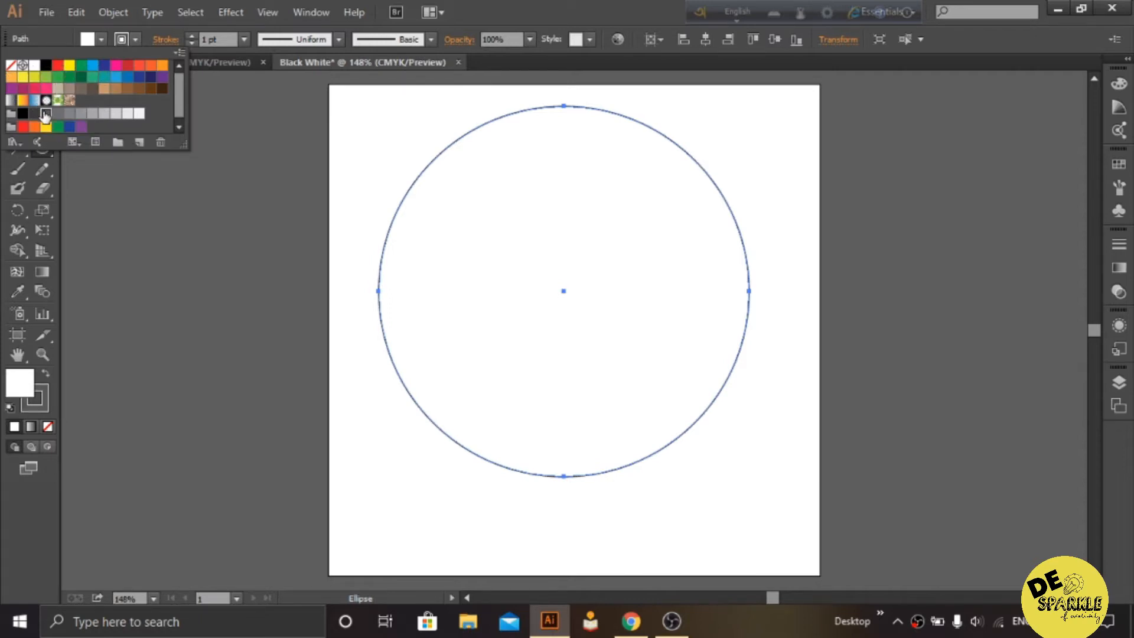
# Step: Set the circle's stroke weight to 9 pt
pyautogui.click(193, 34)
pyautogui.click(194, 35)
pyautogui.click(194, 34)
pyautogui.click(194, 34)
pyautogui.click(193, 34)
pyautogui.click(194, 34)
pyautogui.click(194, 34)
pyautogui.click(193, 34)
# Step: Resize the circle slightly and move it to the middle of the artboard
pyautogui.click(17, 87)
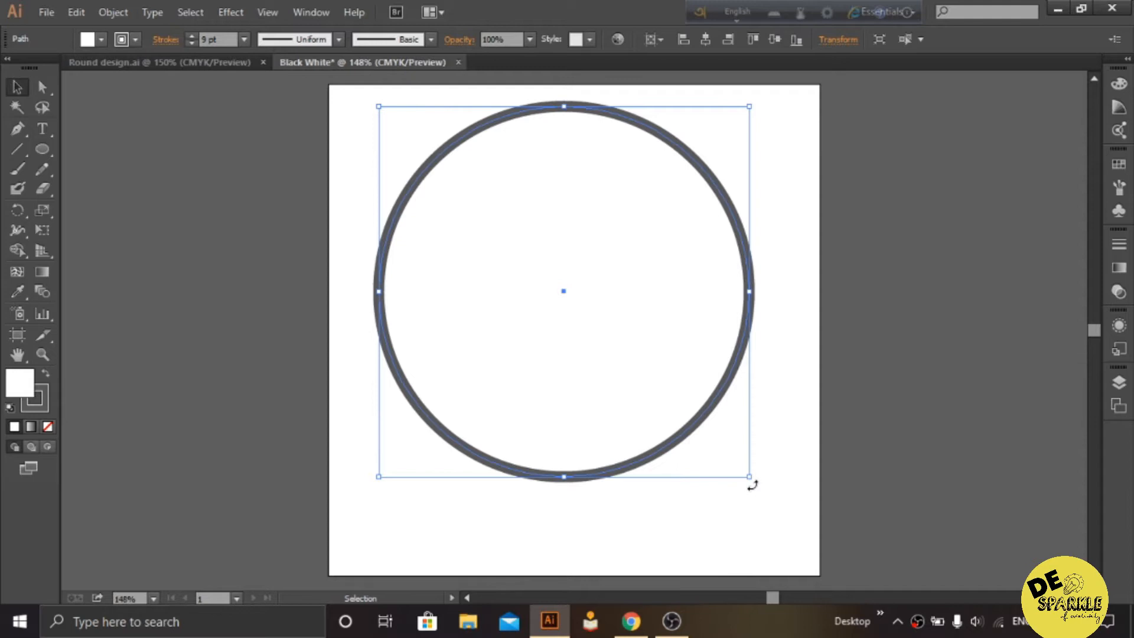
pyautogui.moveTo(749, 477)
pyautogui.mouseDown()
pyautogui.moveTo(774, 496)
pyautogui.moveTo(759, 486)
pyautogui.mouseUp()
pyautogui.moveTo(713, 425); pyautogui.dragTo(722, 450)
pyautogui.moveTo(767, 514); pyautogui.dragTo(758, 501)
pyautogui.click(329, 339)
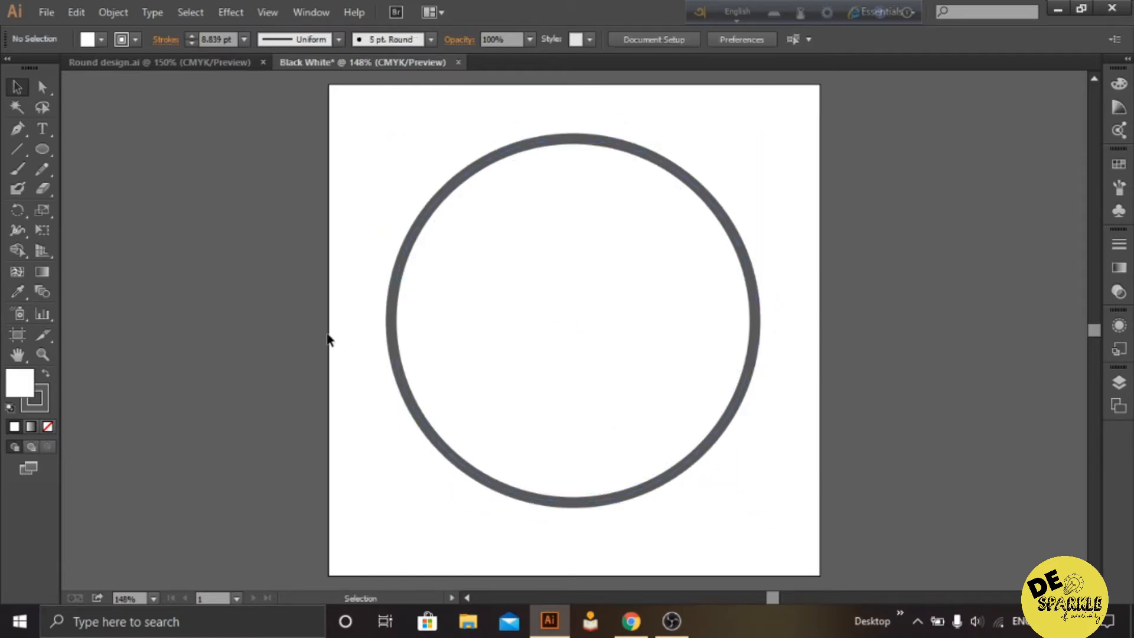
# Step: Draw a straight horizontal line and position it across the circle's upper edge
pyautogui.click(19, 150)
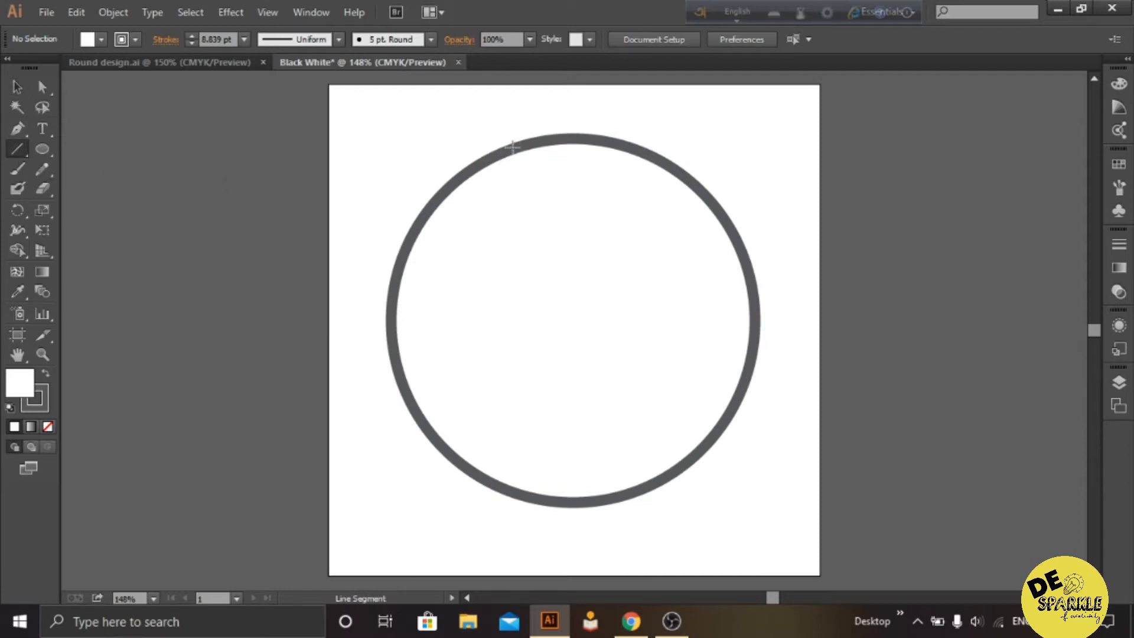
pyautogui.moveTo(530, 149); pyautogui.dragTo(843, 147)
pyautogui.click(17, 87)
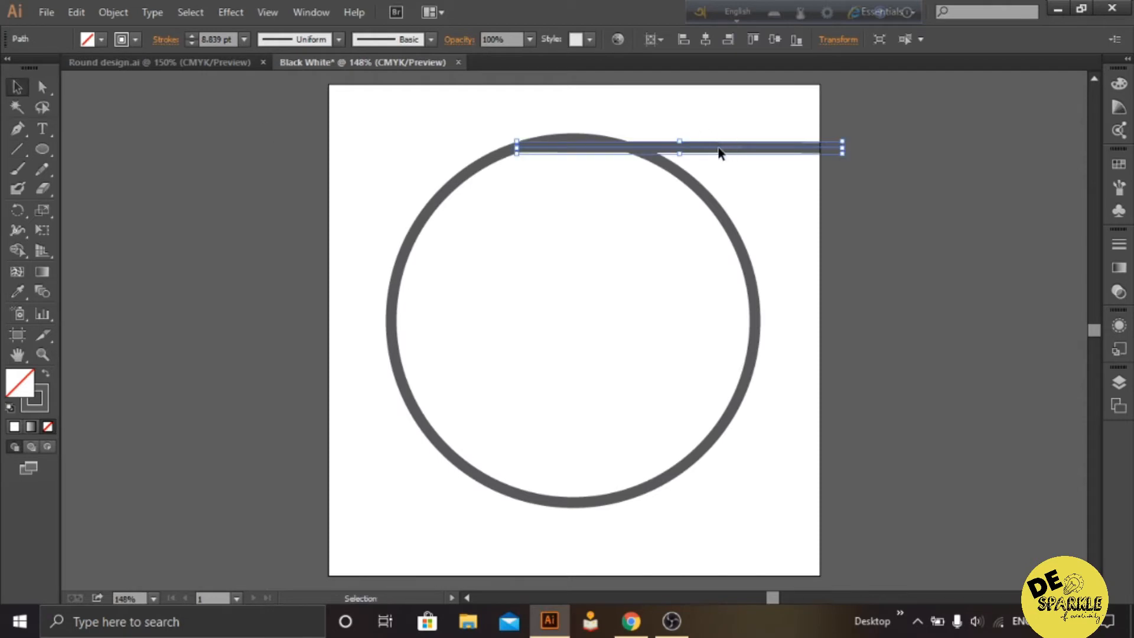
pyautogui.moveTo(727, 150); pyautogui.dragTo(601, 149)
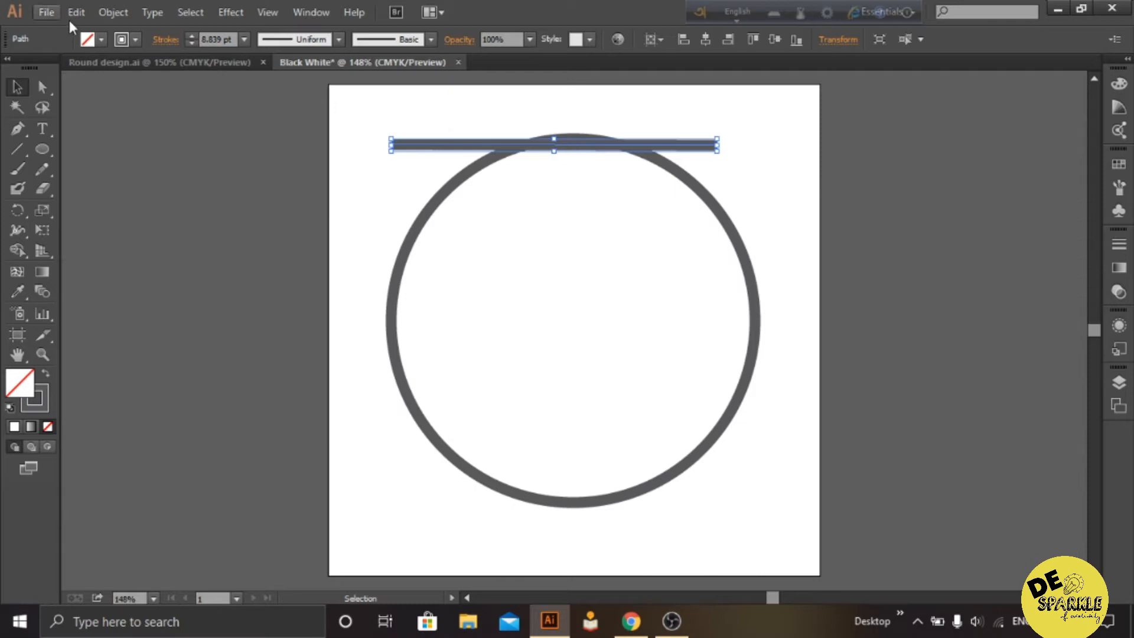
# Step: Set the horizontal line's stroke weight to 12 pt
pyautogui.click(190, 35)
pyautogui.click(190, 34)
pyautogui.click(190, 35)
pyautogui.click(190, 34)
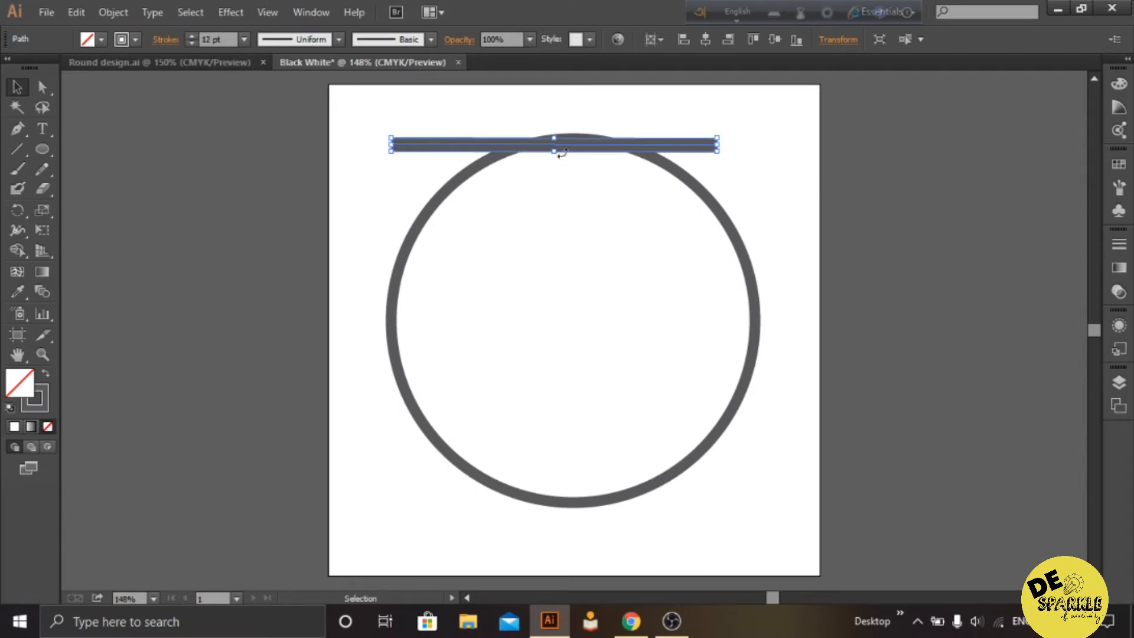
# Step: Shift the circle slightly downward and lengthen the horizontal line past the circle's right side
pyautogui.hotkey('ctrl', 'a')
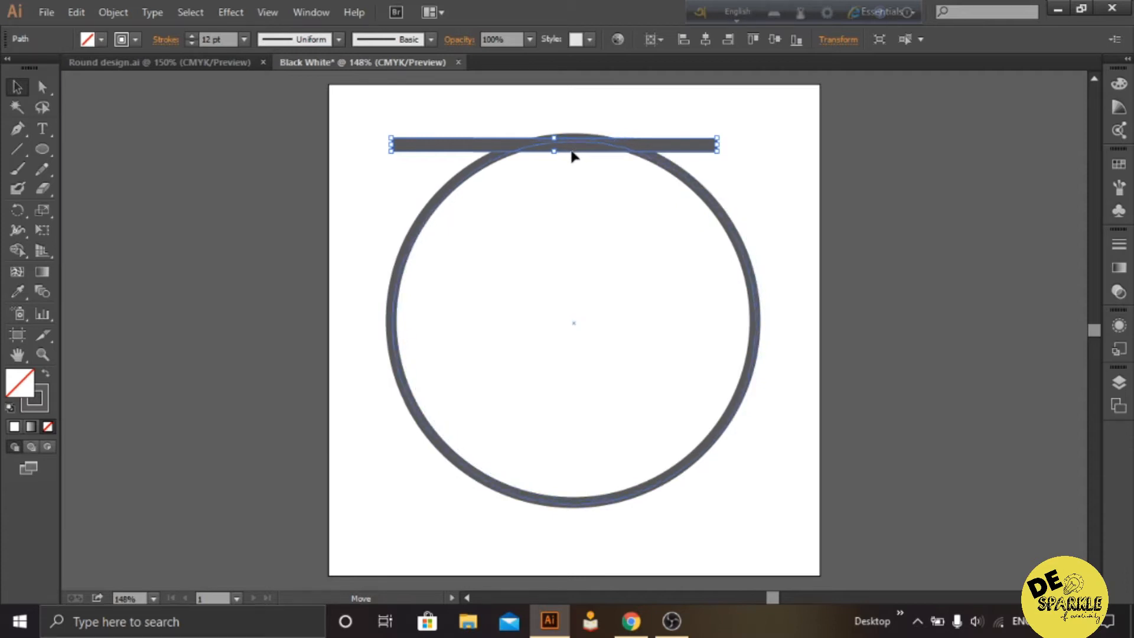
pyautogui.click(555, 150)
pyautogui.click(467, 147)
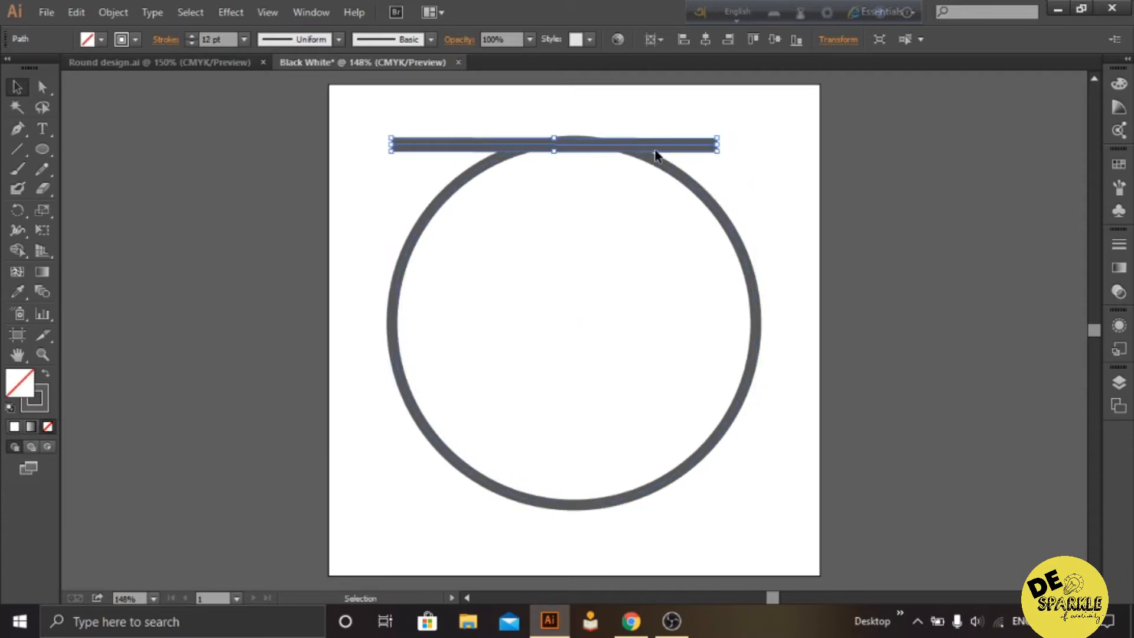
pyautogui.moveTo(720, 146); pyautogui.dragTo(795, 148)
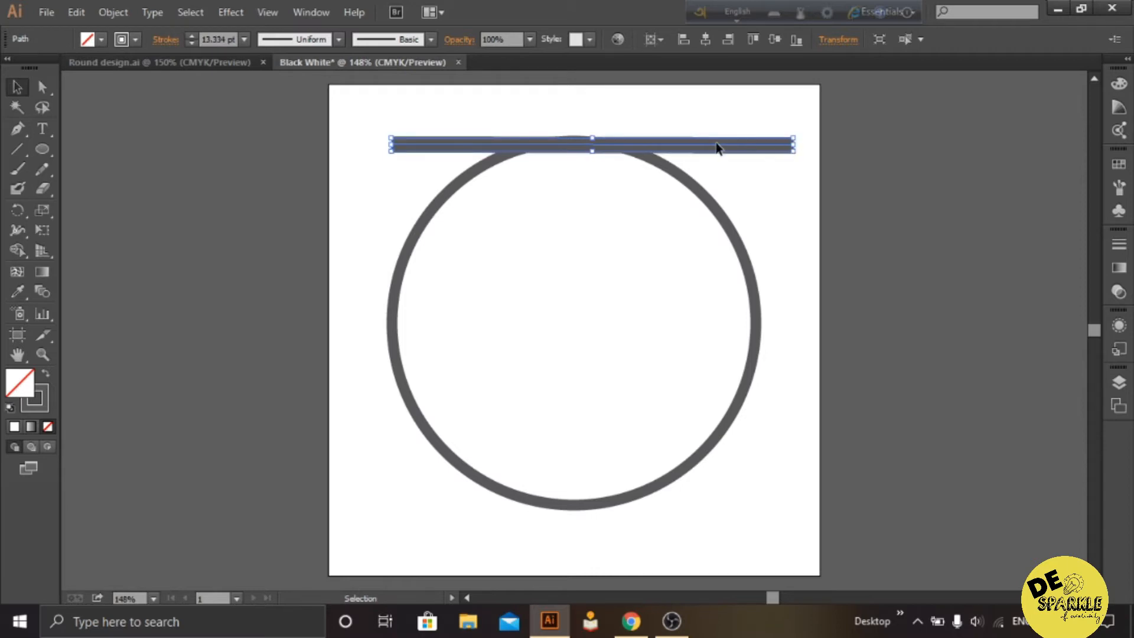
# Step: Fine-tune the horizontal line's position so that it lines up with the circle's upper edge
pyautogui.moveTo(704, 153); pyautogui.dragTo(702, 160)
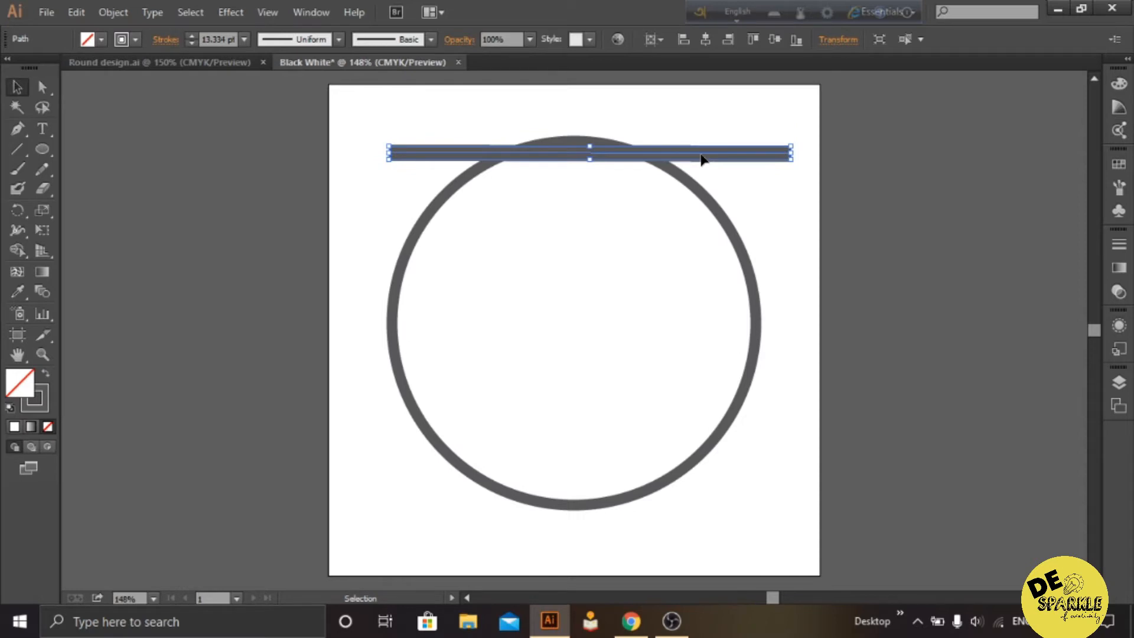
pyautogui.press('Up')
pyautogui.press('Up')
pyautogui.press('Up')
pyautogui.press('Up')
pyautogui.press('Up')
pyautogui.press('Up')
pyautogui.press('Up')
pyautogui.press('Left')
pyautogui.press('Up')
pyautogui.press('Up')
pyautogui.press('Left')
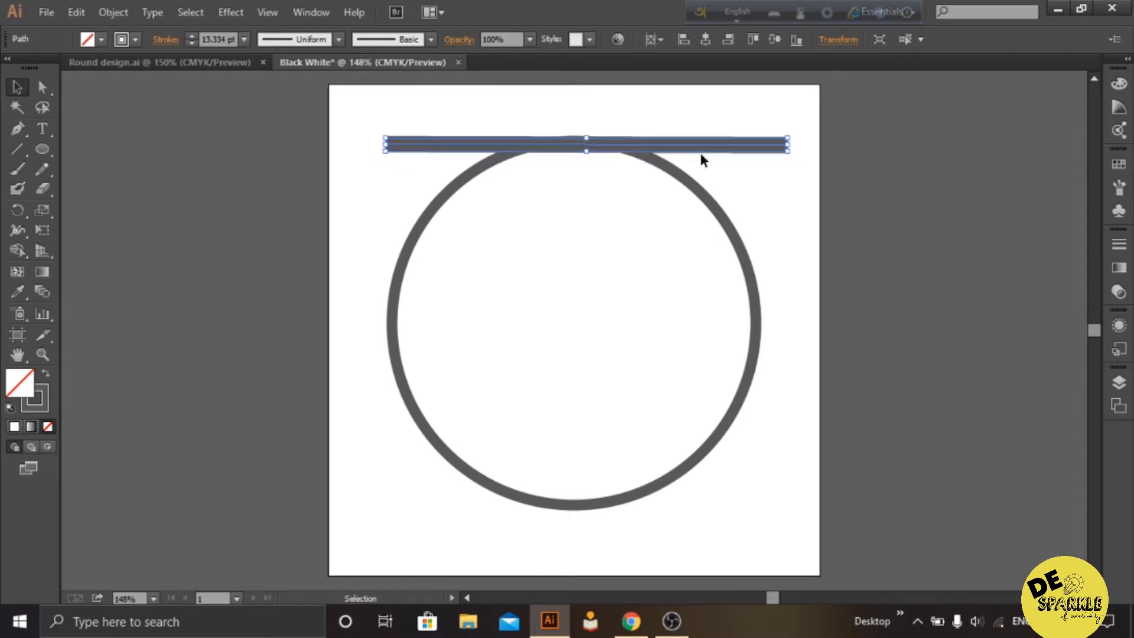
pyautogui.press('Left')
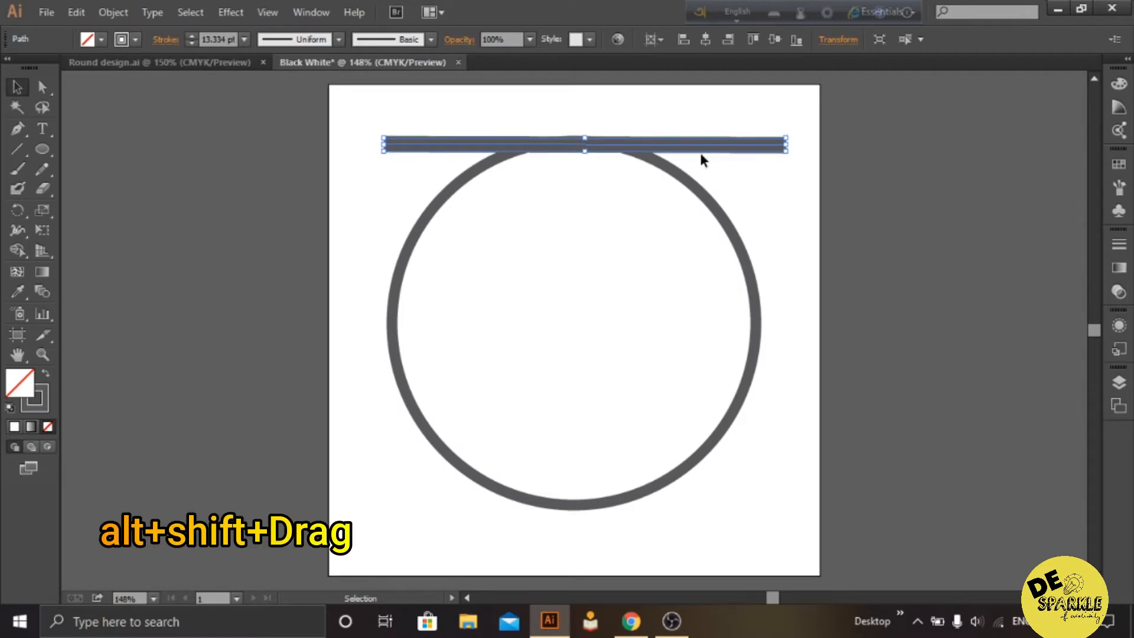
# Step: Duplicate the line straight down to the circle's lower edge and make a blend between the two lines
pyautogui.moveTo(702, 149); pyautogui.dragTo(721, 503)
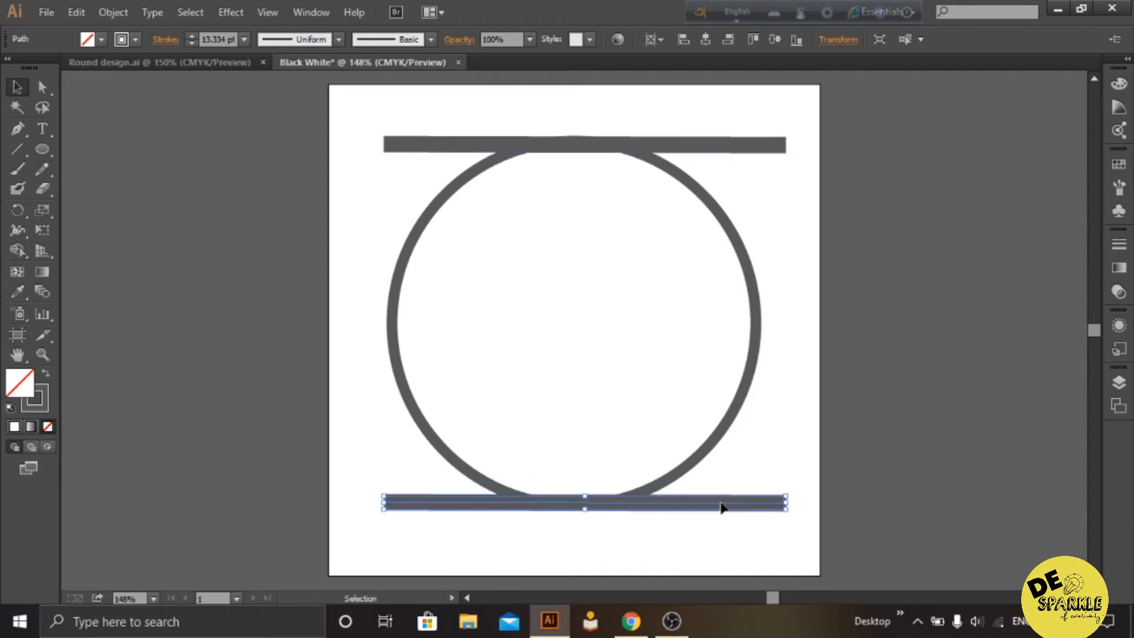
pyautogui.moveTo(722, 506); pyautogui.dragTo(722, 508)
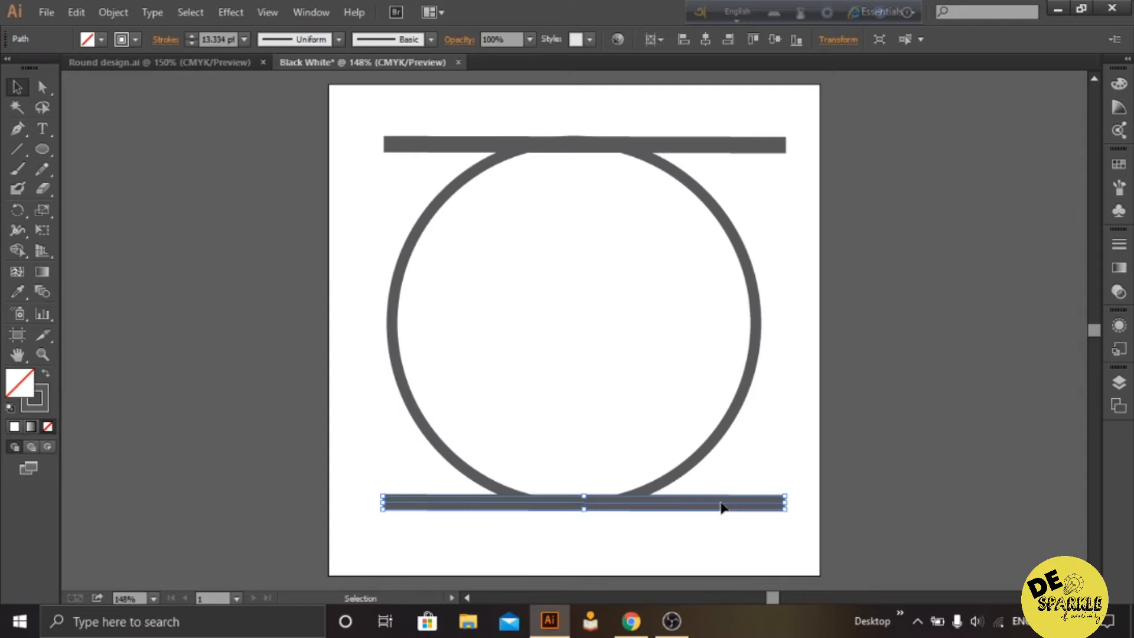
pyautogui.click(756, 144)
pyautogui.keyDown('shift'); pyautogui.click(768, 503); pyautogui.keyUp('shift')
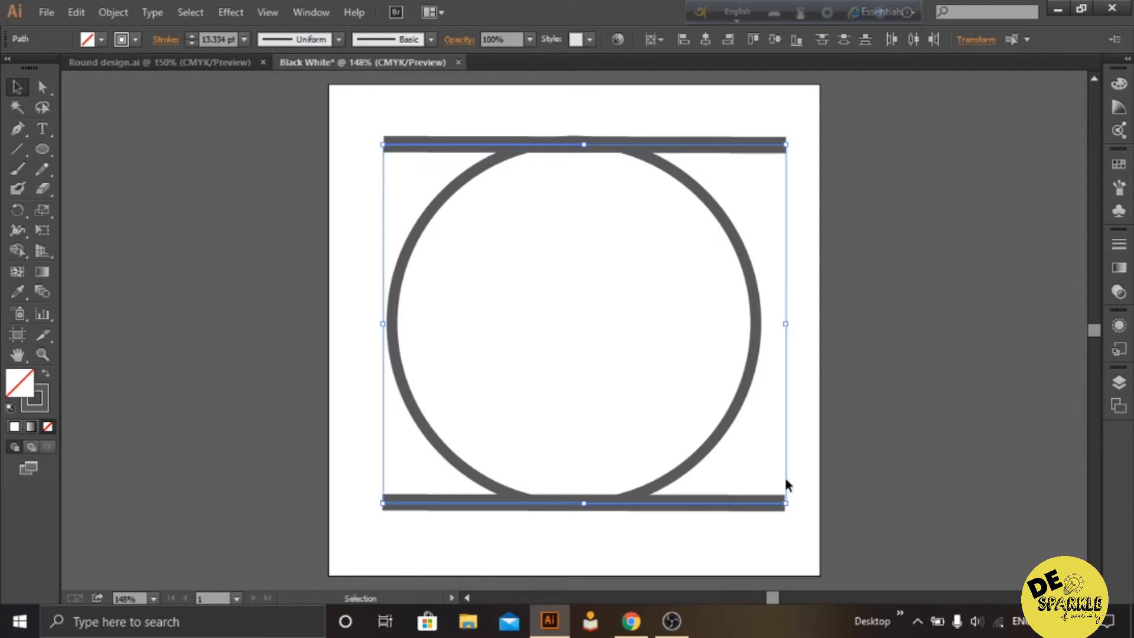
pyautogui.click(118, 13)
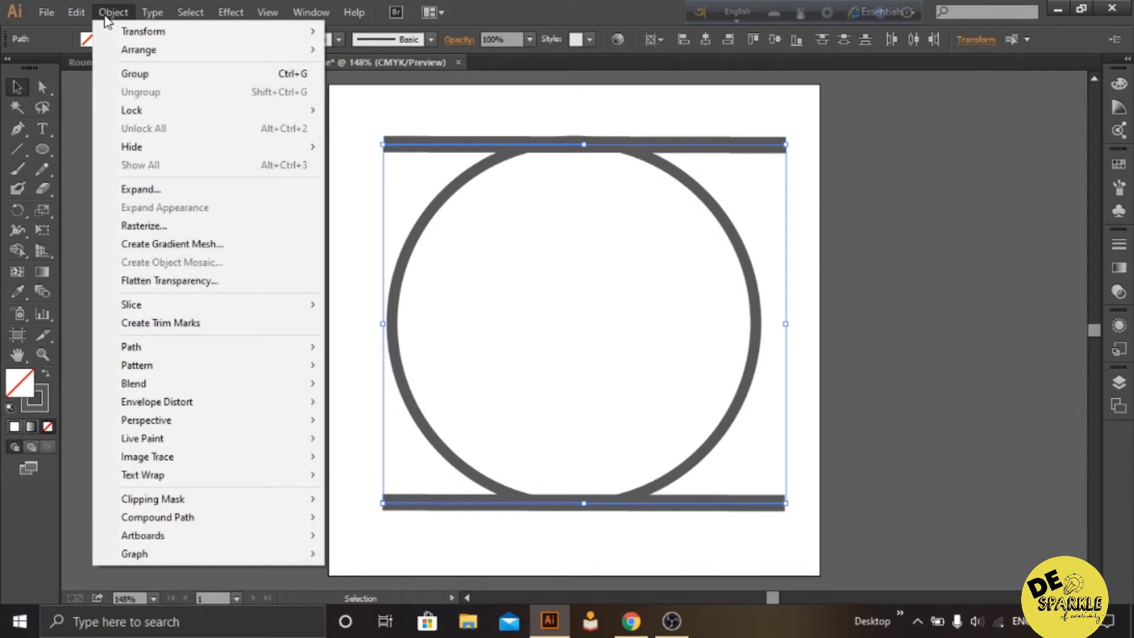
pyautogui.click(348, 384)
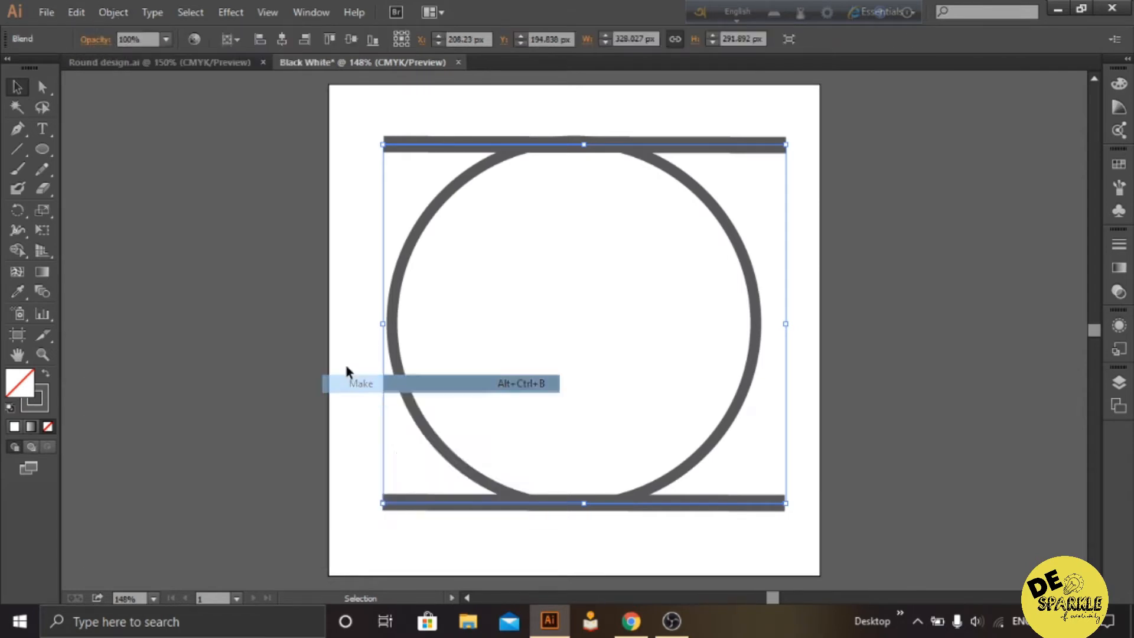
# Step: Set the blend's spacing to Specified Steps with a value of 10, with the preview turned on
pyautogui.click(116, 13)
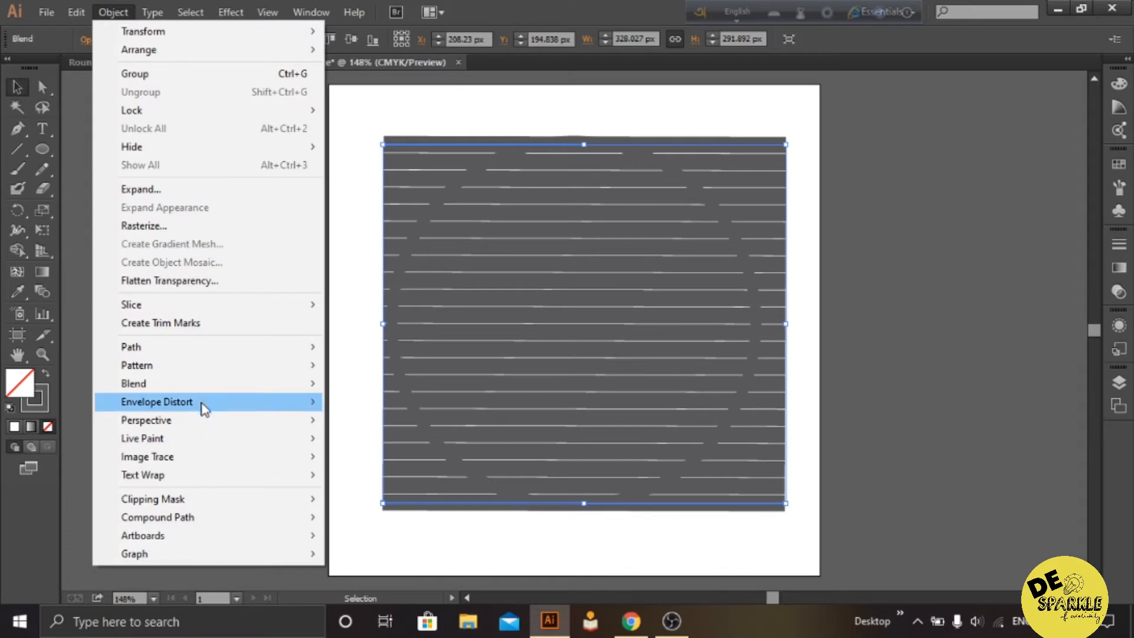
pyautogui.moveTo(203, 383)
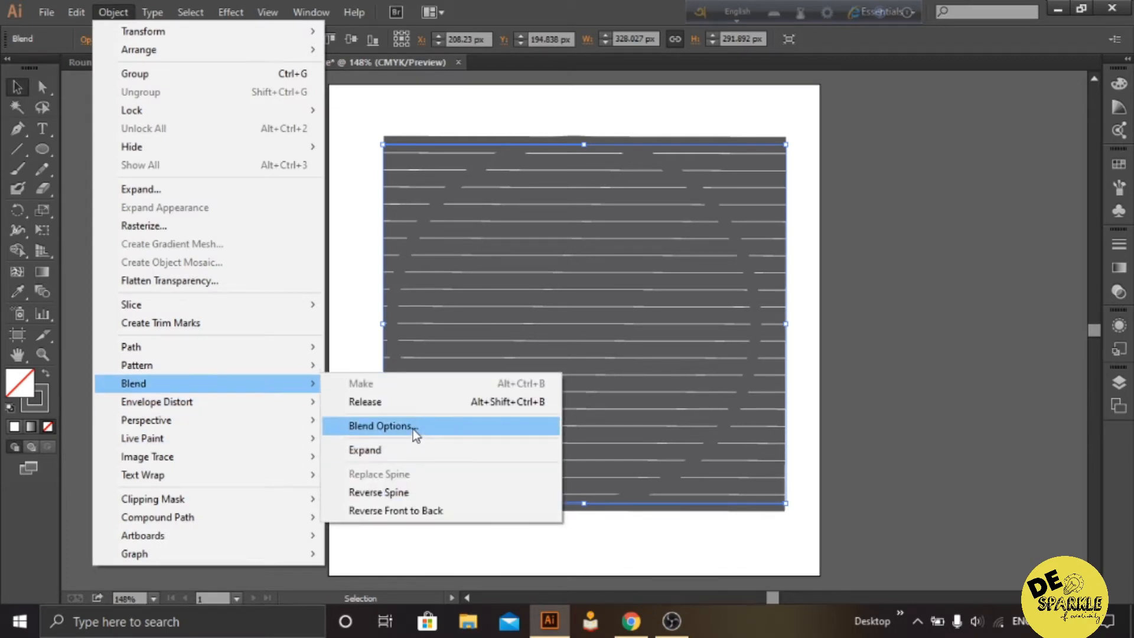
pyautogui.click(413, 427)
pyautogui.click(570, 399)
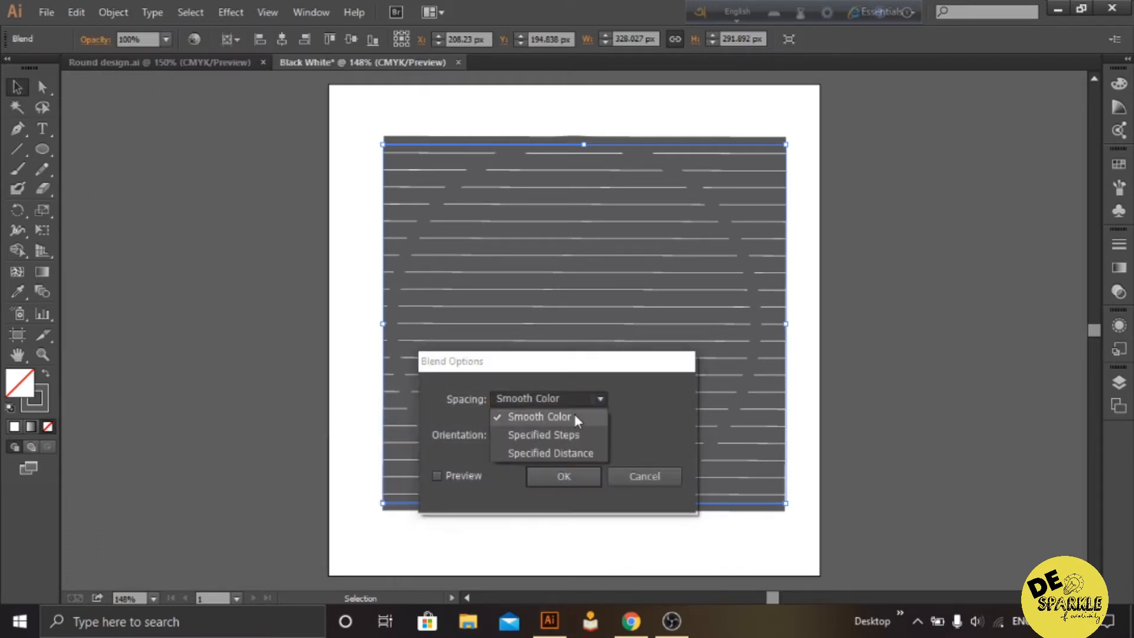
pyautogui.click(573, 433)
pyautogui.write('10')
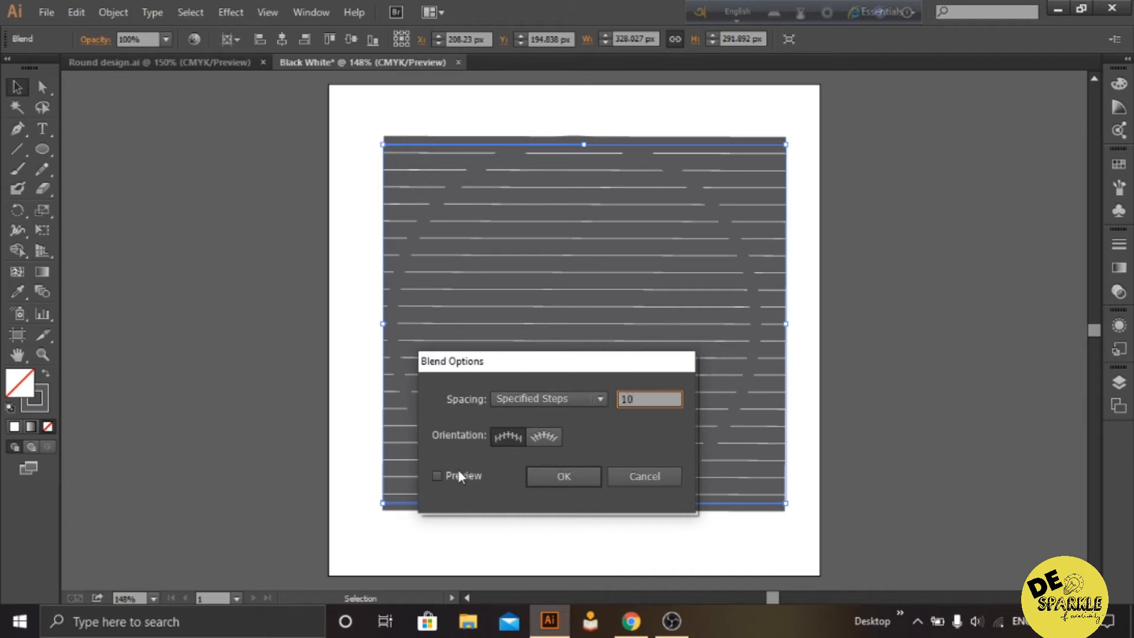
pyautogui.click(459, 473)
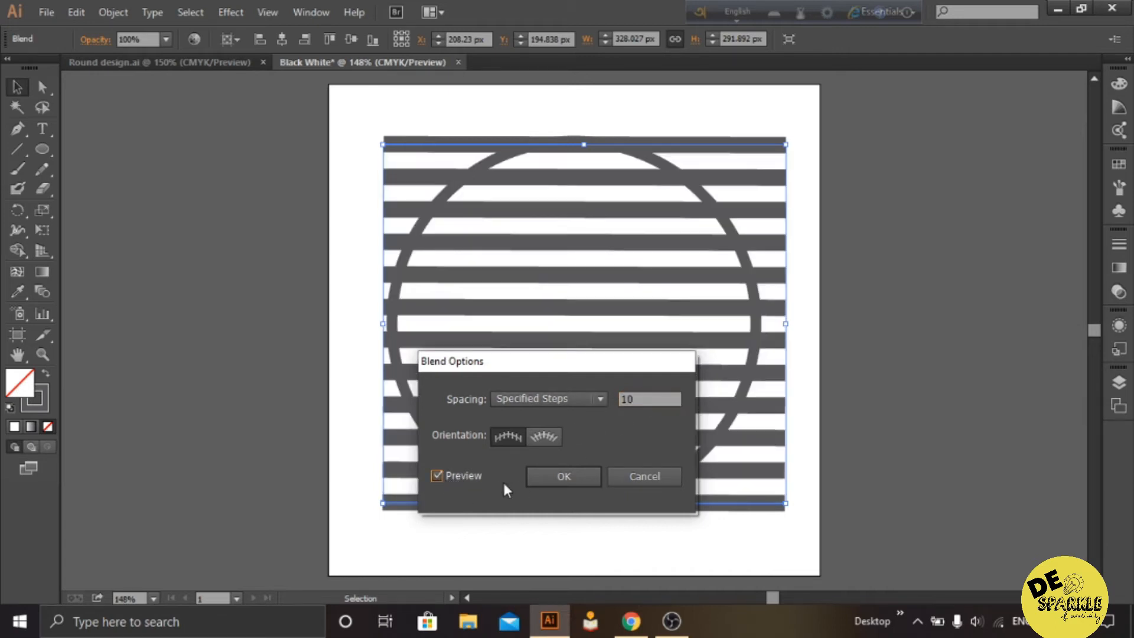
pyautogui.click(563, 477)
pyautogui.click(963, 387)
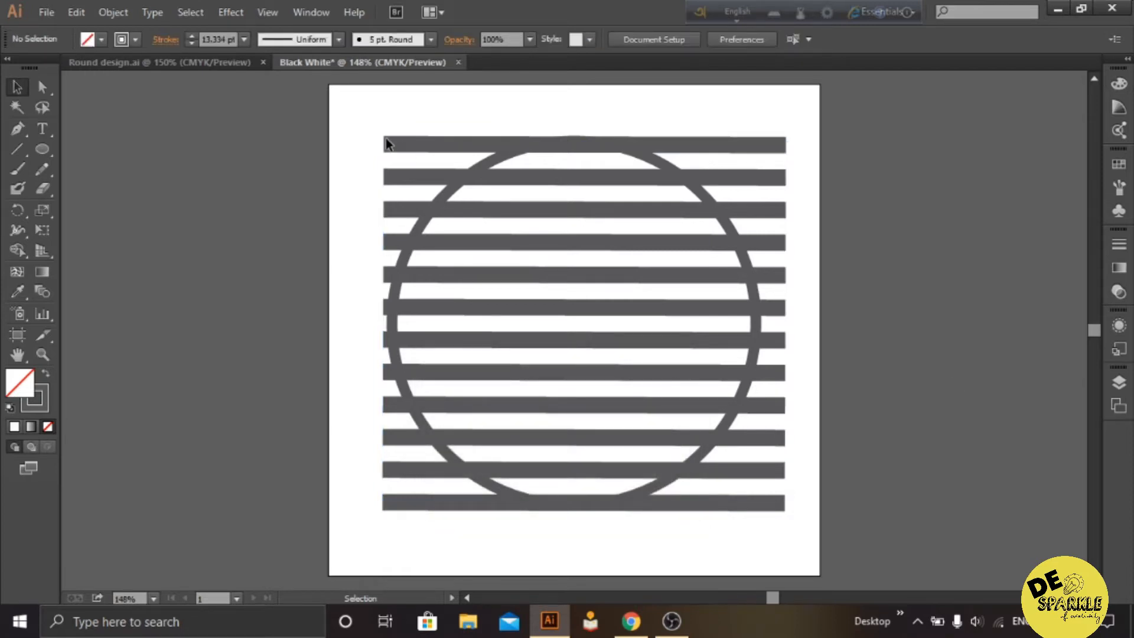
# Step: Expand the circle and the blended lines together, with Object, Fill and Stroke included
pyautogui.moveTo(352, 119); pyautogui.dragTo(382, 519)
pyautogui.moveTo(360, 125); pyautogui.dragTo(789, 545)
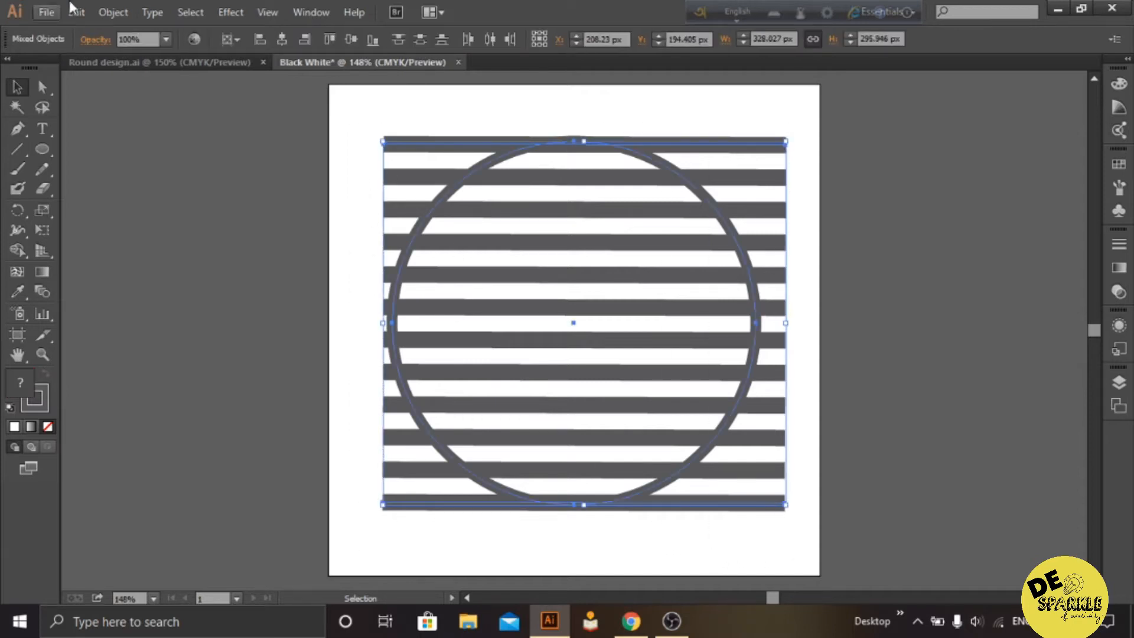
pyautogui.click(113, 11)
pyautogui.click(167, 188)
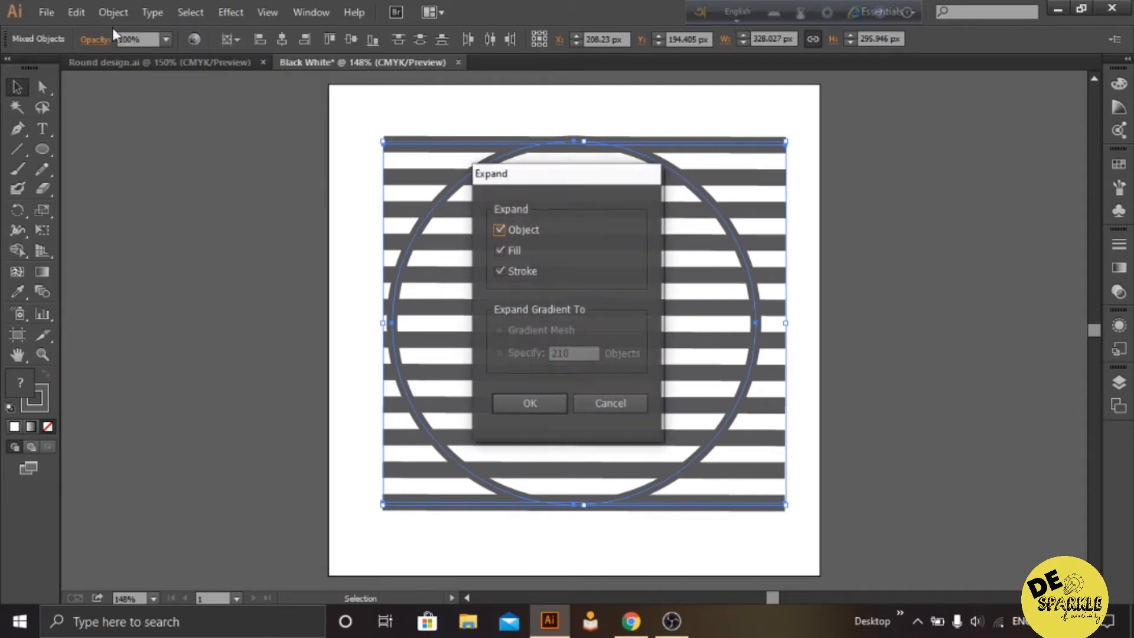
pyautogui.click(512, 403)
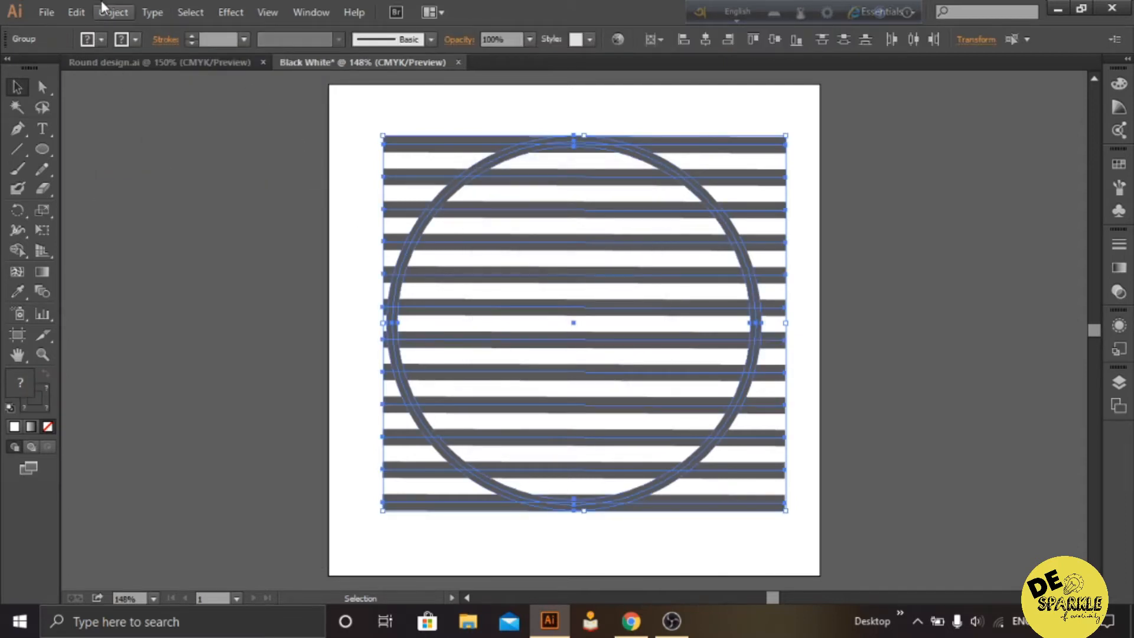
# Step: Expand the circle and the individual lines again, with Fill and Stroke included, to turn their strokes into shapes
pyautogui.click(104, 9)
pyautogui.click(178, 189)
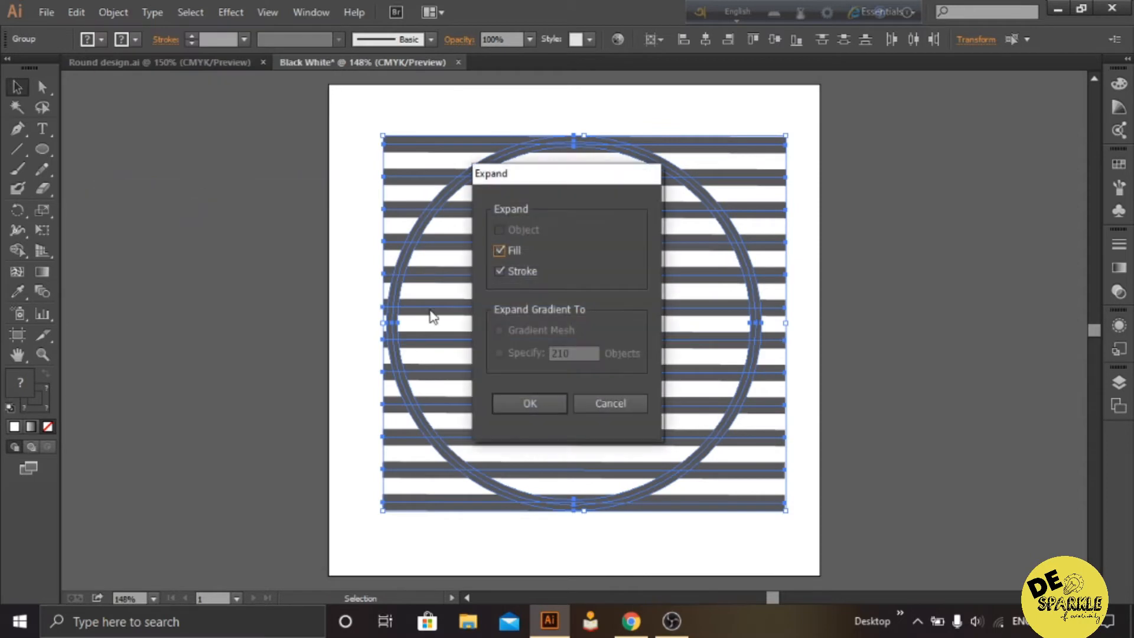
pyautogui.click(558, 406)
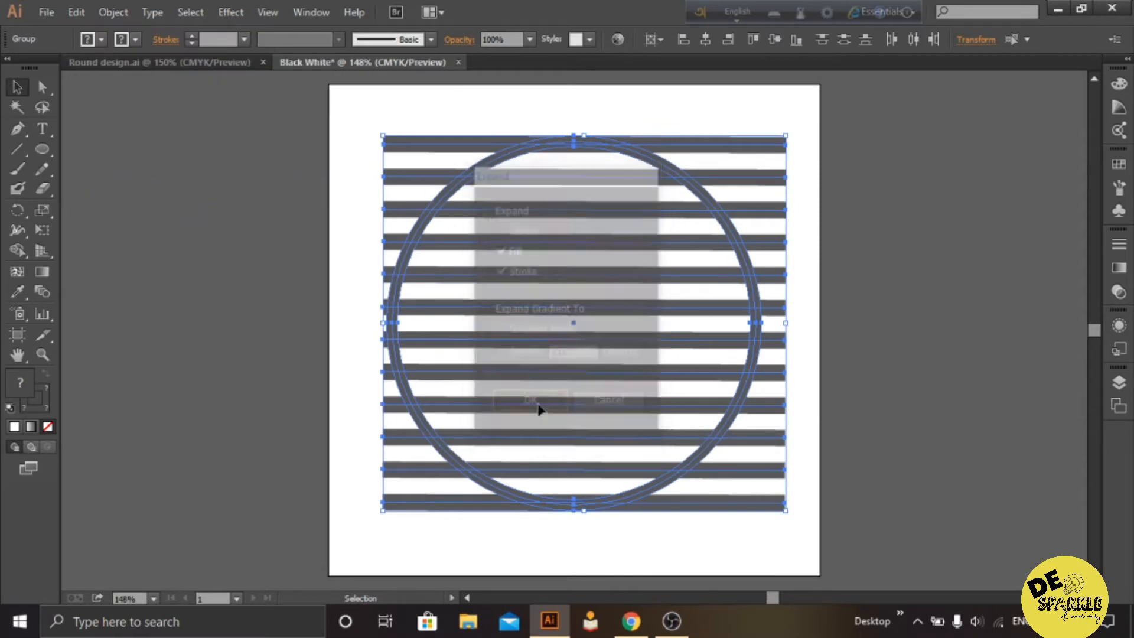
pyautogui.click(287, 314)
pyautogui.moveTo(354, 119); pyautogui.dragTo(386, 536)
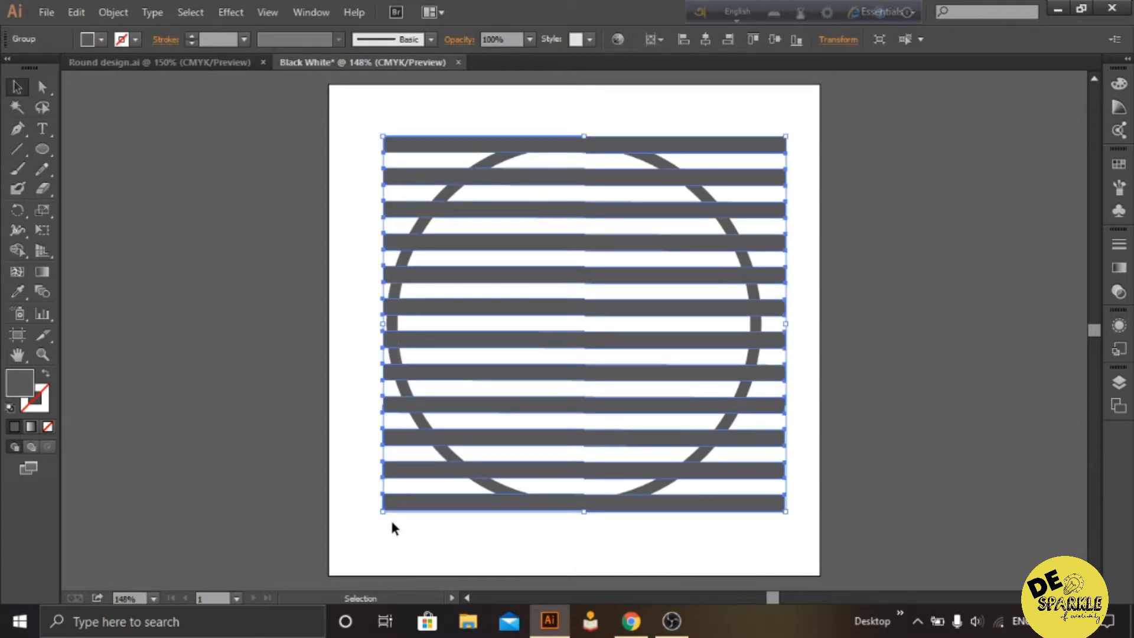
pyautogui.click(263, 326)
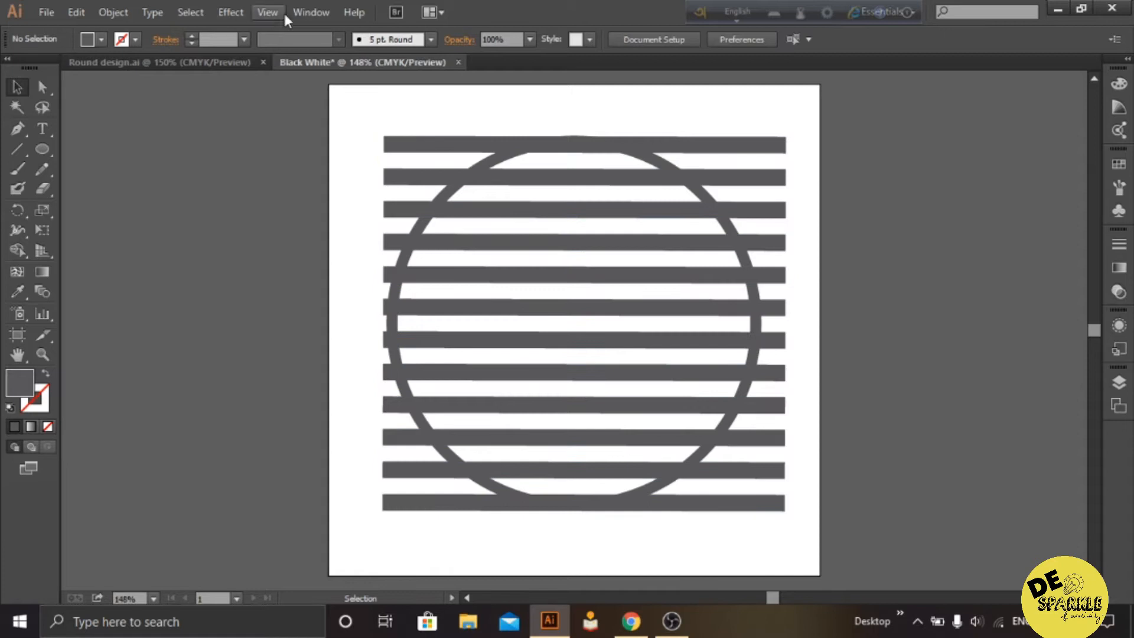
# Step: Divide the overlapping circle and horizontal lines with Pathfinder and ungroup the resulting pieces
pyautogui.click(307, 12)
pyautogui.click(397, 525)
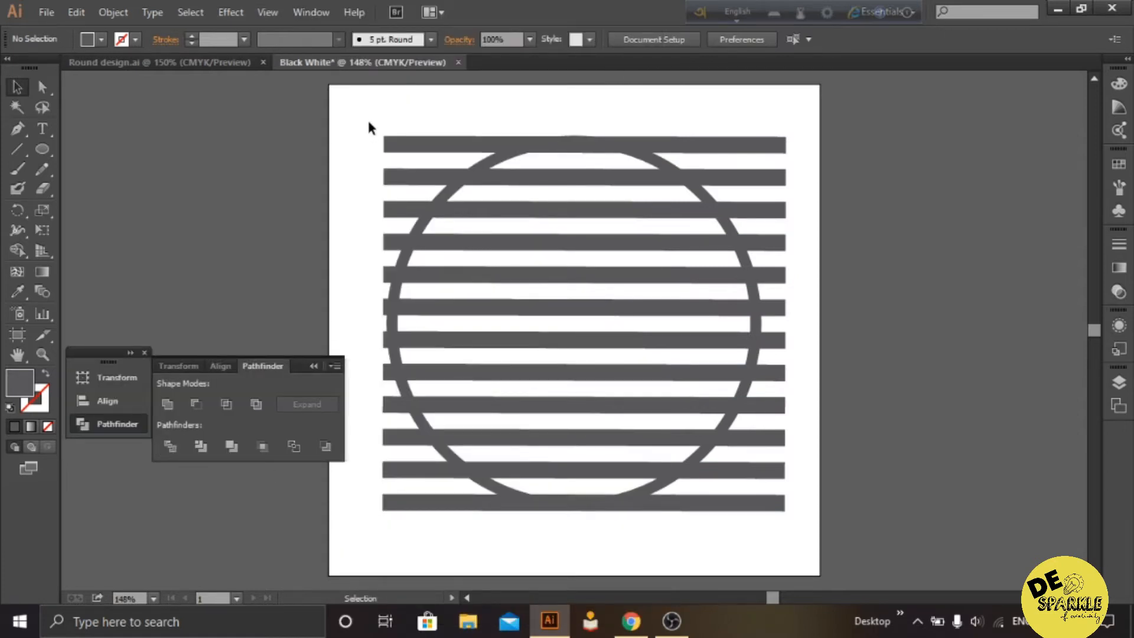
pyautogui.moveTo(434, 203); pyautogui.dragTo(779, 514)
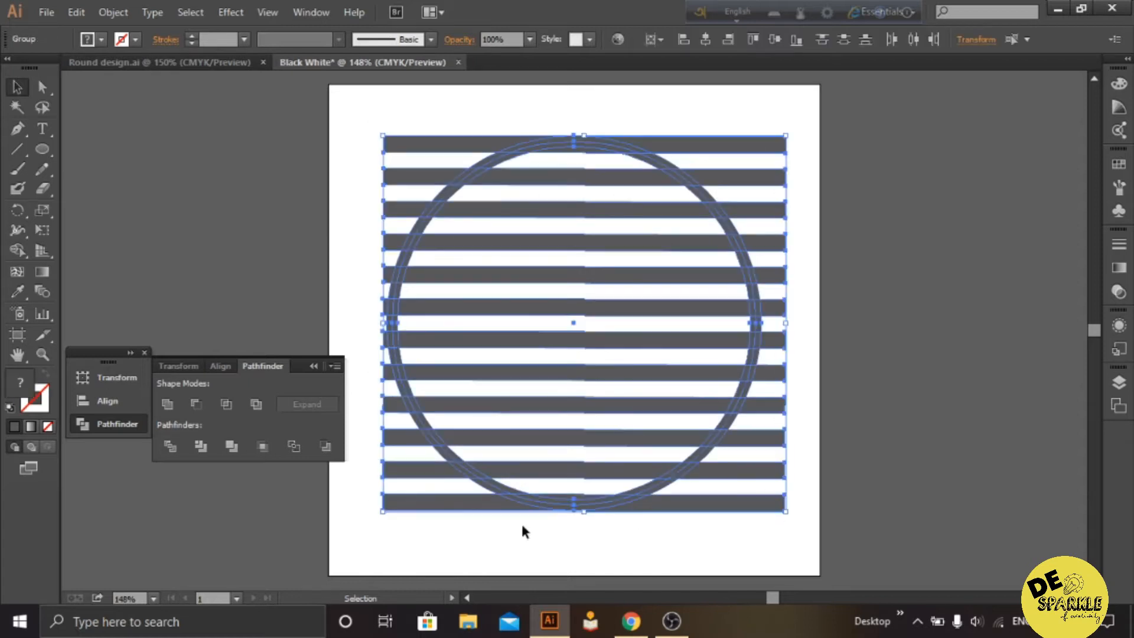
pyautogui.click(170, 446)
pyautogui.rightClick(401, 318)
pyautogui.click(471, 407)
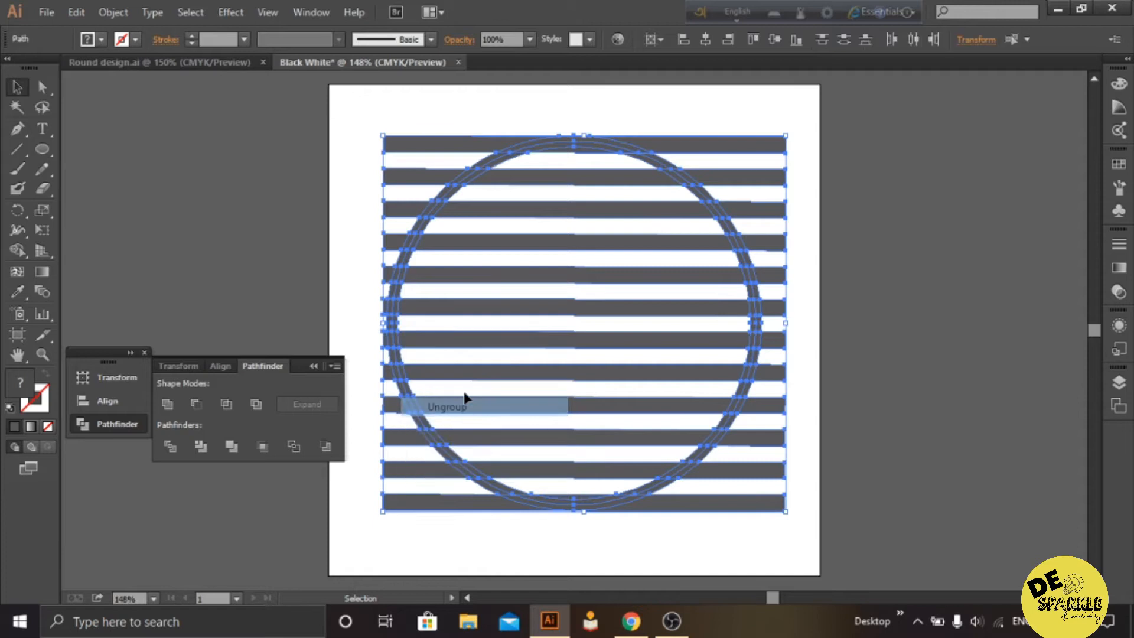
# Step: Delete the line pieces that extend outside the circle on its left and right sides
pyautogui.click(330, 218)
pyautogui.moveTo(363, 121); pyautogui.dragTo(384, 528)
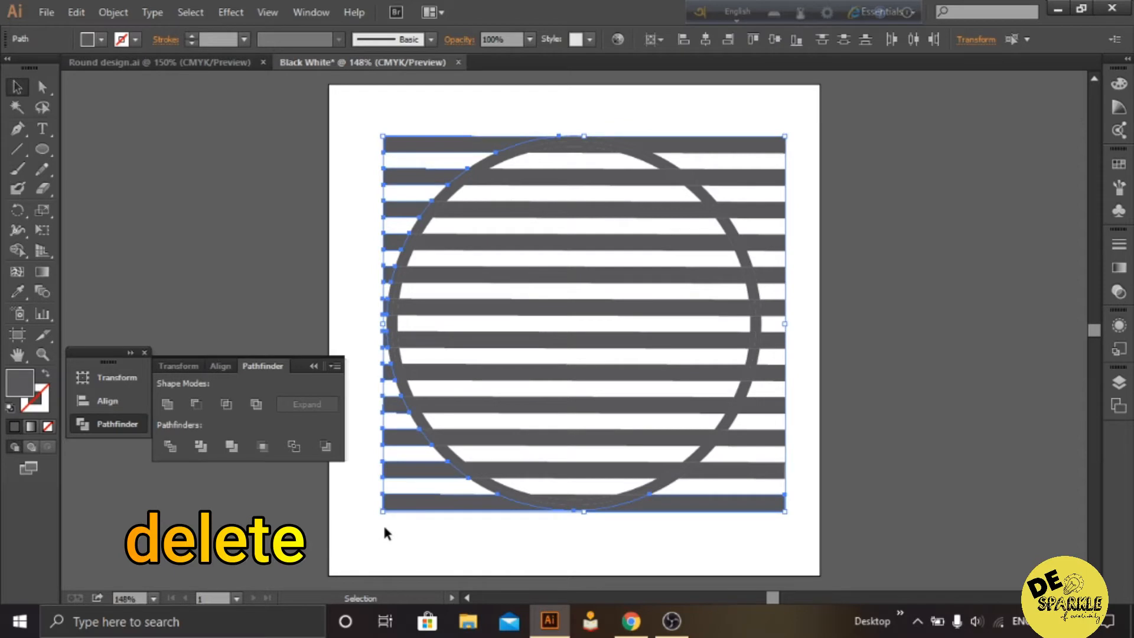
pyautogui.press('Delete')
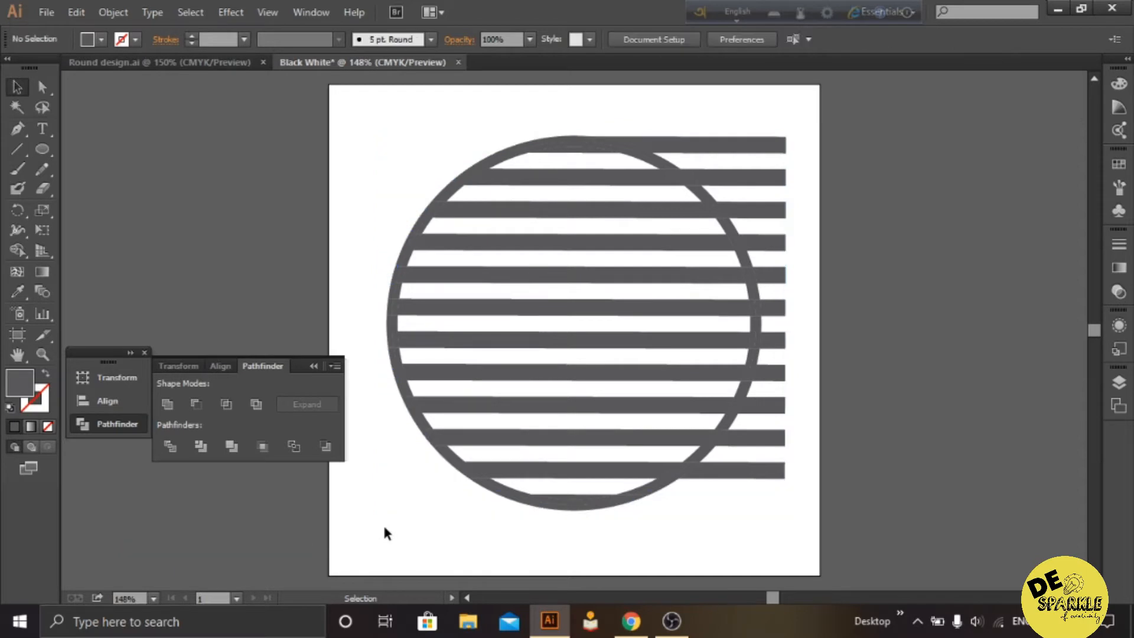
pyautogui.moveTo(795, 122); pyautogui.dragTo(772, 494)
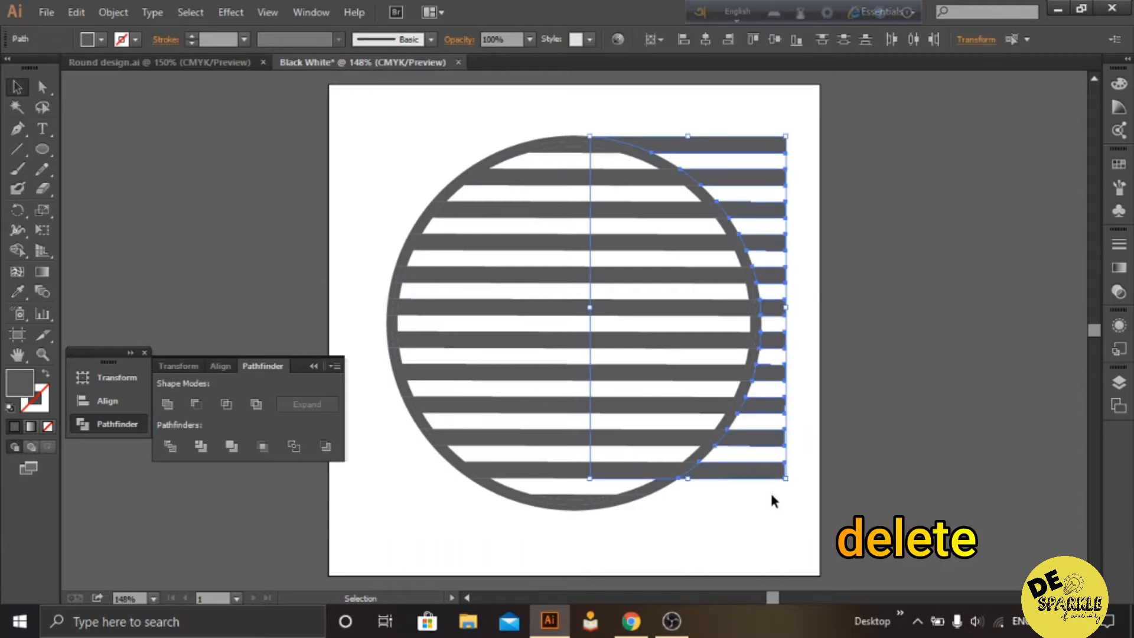
pyautogui.press('Delete')
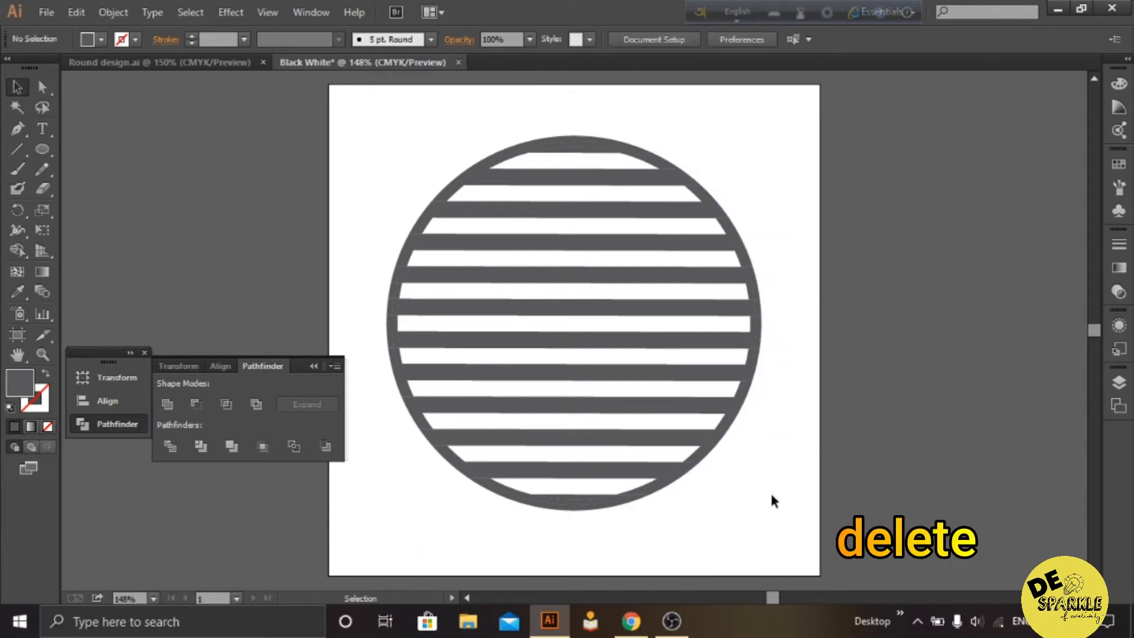
# Step: Delete the uppermost cap piece and the ring segments between the stripes along the circle's upper right edge
pyautogui.click(563, 143)
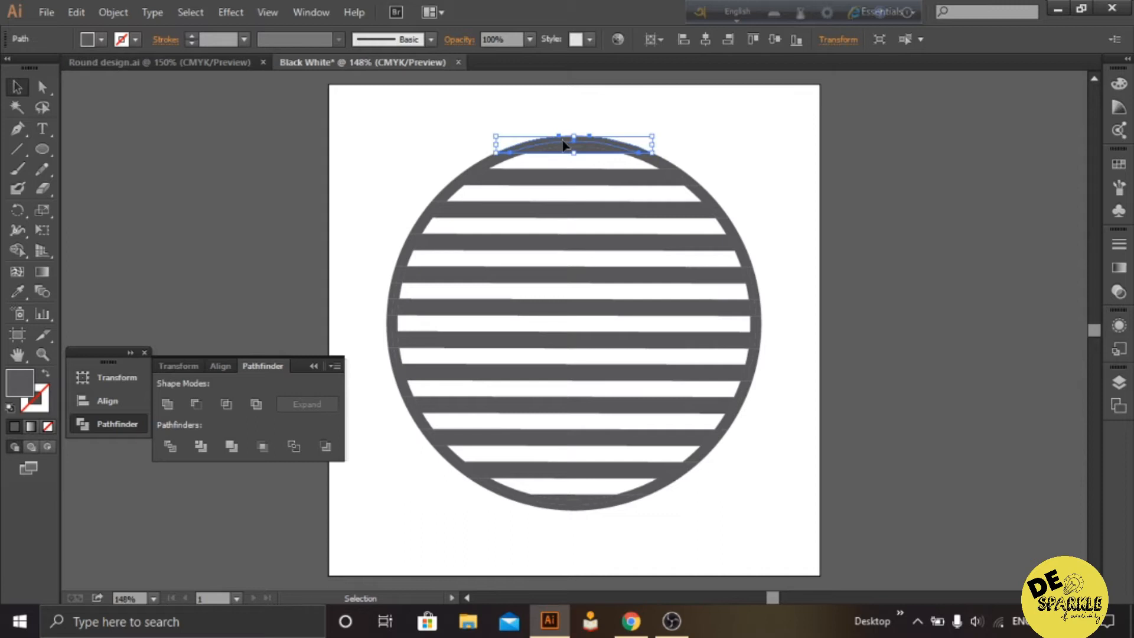
pyautogui.press('Delete')
pyautogui.click(657, 163)
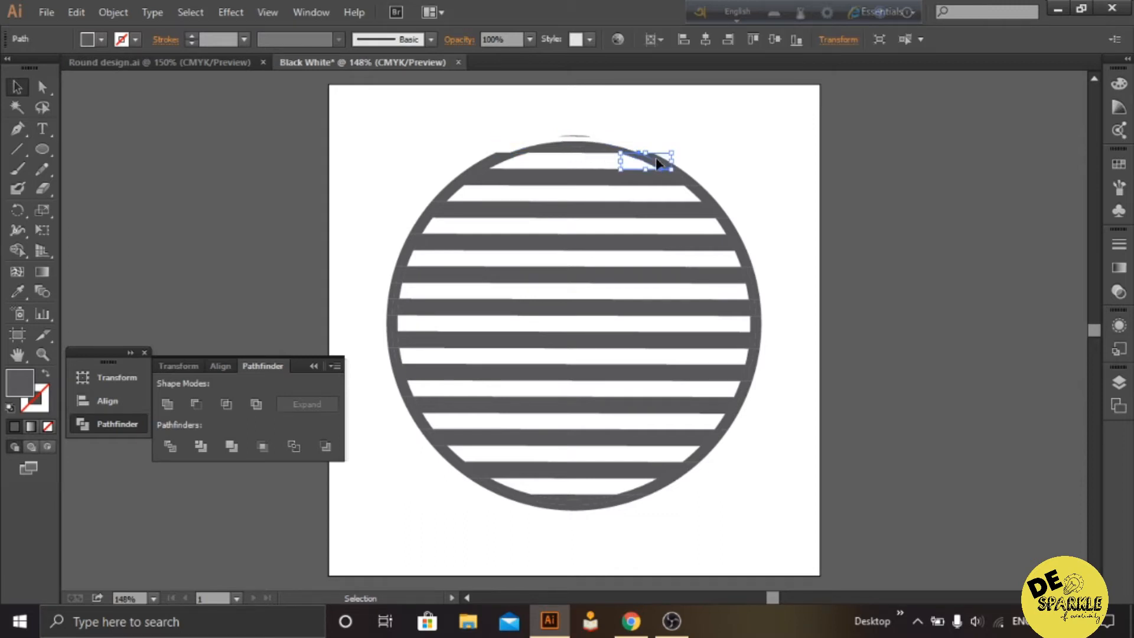
pyautogui.press('Delete')
pyautogui.click(660, 163)
pyautogui.press('Delete')
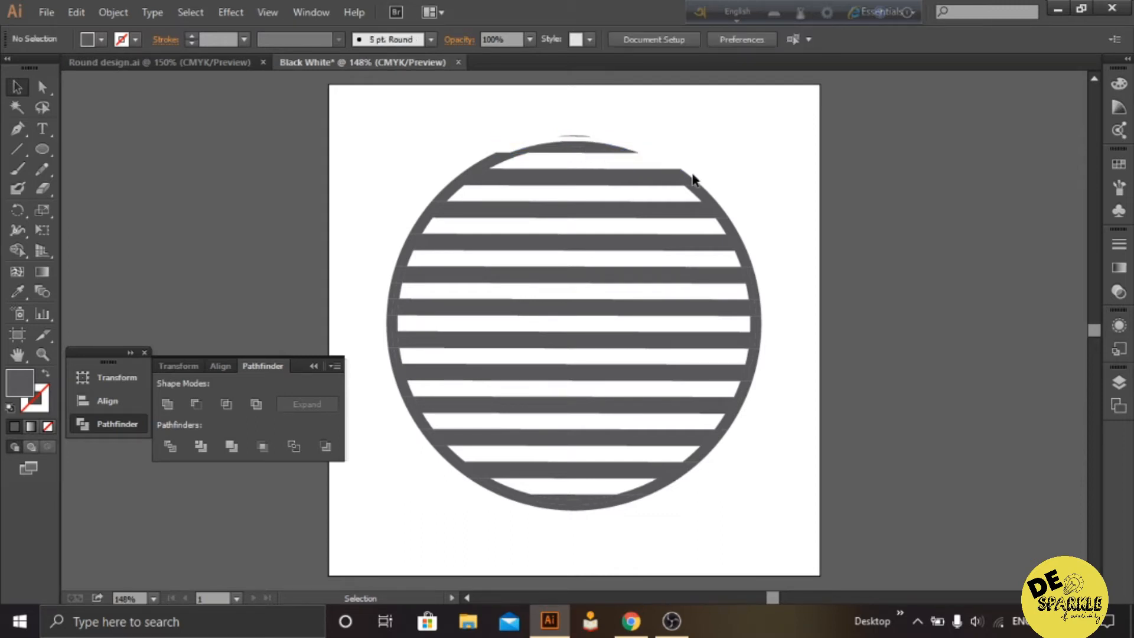
pyautogui.click(701, 196)
pyautogui.press('Delete')
pyautogui.click(708, 195)
pyautogui.press('Delete')
pyautogui.click(742, 258)
pyautogui.press('Delete')
pyautogui.click(743, 298)
pyautogui.press('Delete')
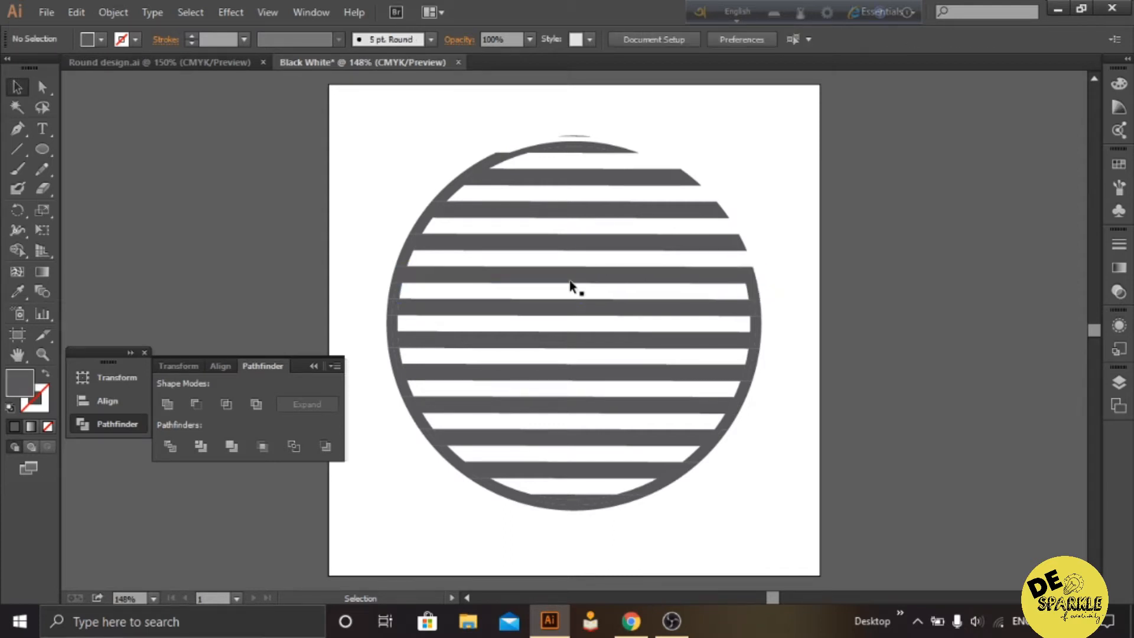
# Step: Delete the ring segments between the stripes on the upper left edge and in the remaining gaps on both sides
pyautogui.click(459, 201)
pyautogui.press('Delete')
pyautogui.moveTo(385, 219); pyautogui.dragTo(431, 230)
pyautogui.press('Delete')
pyautogui.moveTo(386, 252); pyautogui.dragTo(731, 274)
pyautogui.press('Delete')
pyautogui.moveTo(366, 292); pyautogui.dragTo(779, 290)
pyautogui.press('Delete')
pyautogui.moveTo(374, 321); pyautogui.dragTo(795, 325)
pyautogui.press('Delete')
pyautogui.moveTo(373, 353); pyautogui.dragTo(762, 361)
pyautogui.press('Delete')
pyautogui.moveTo(374, 385); pyautogui.dragTo(760, 390)
pyautogui.press('Delete')
pyautogui.moveTo(378, 414); pyautogui.dragTo(806, 424)
pyautogui.press('Delete')
pyautogui.click(468, 497)
pyautogui.press('Delete')
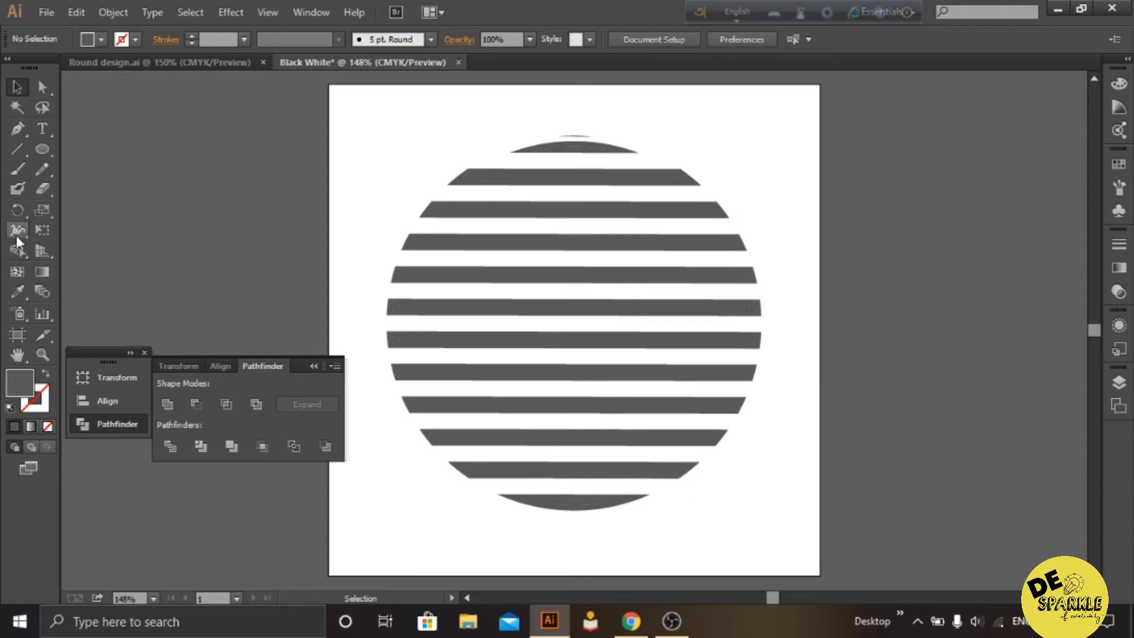
# Step: Remove the thin leftover sliver above the top stripe
pyautogui.click(16, 250)
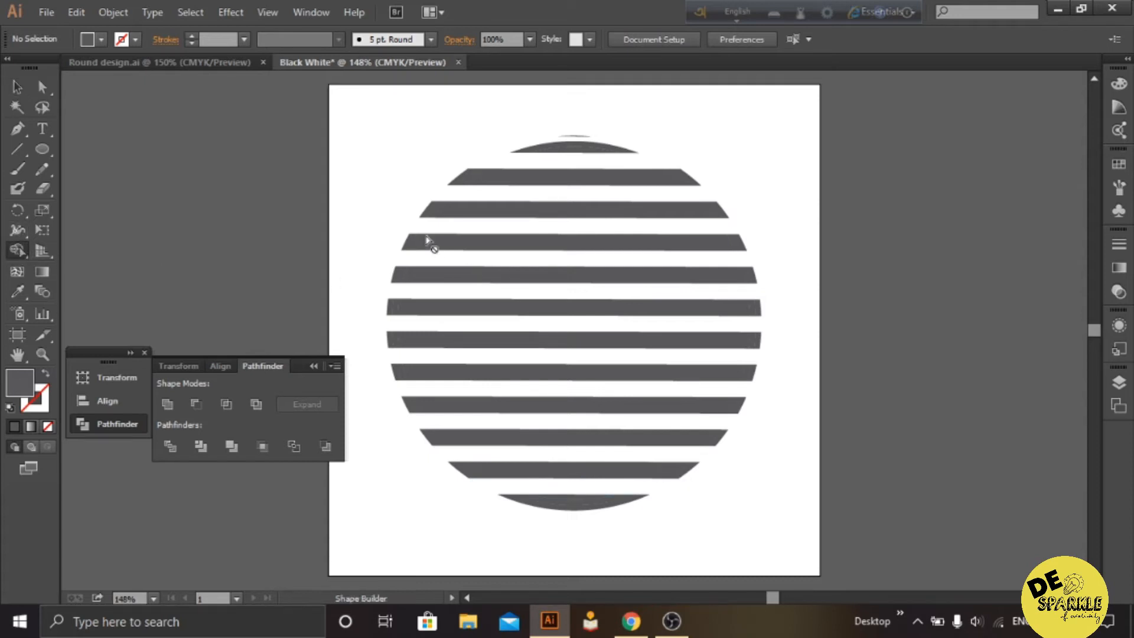
pyautogui.click(17, 86)
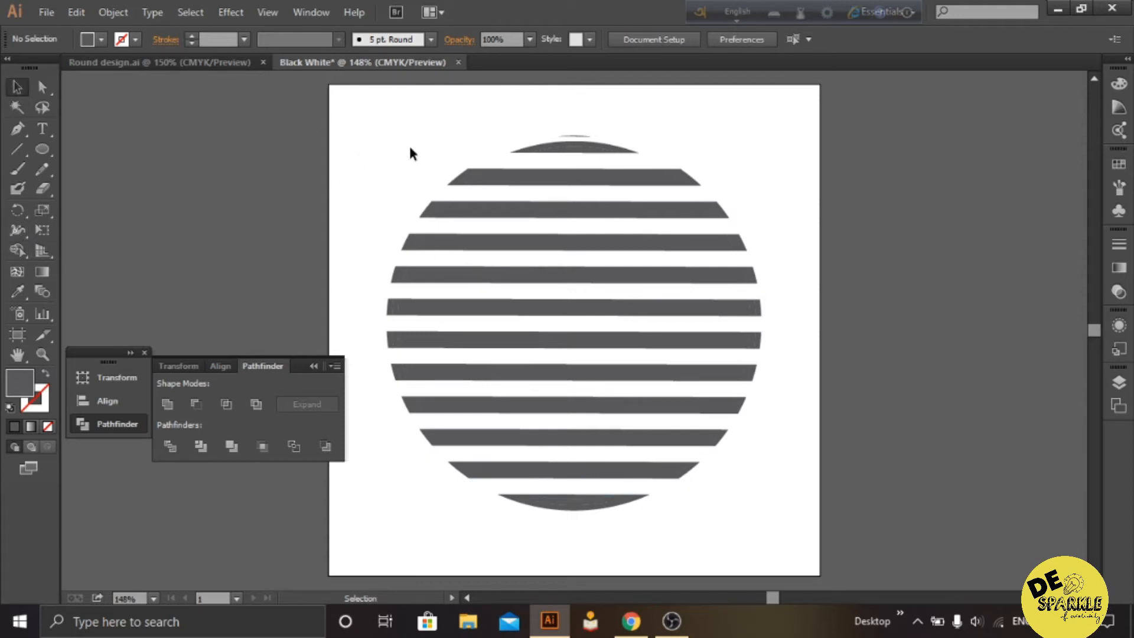
pyautogui.click(584, 141)
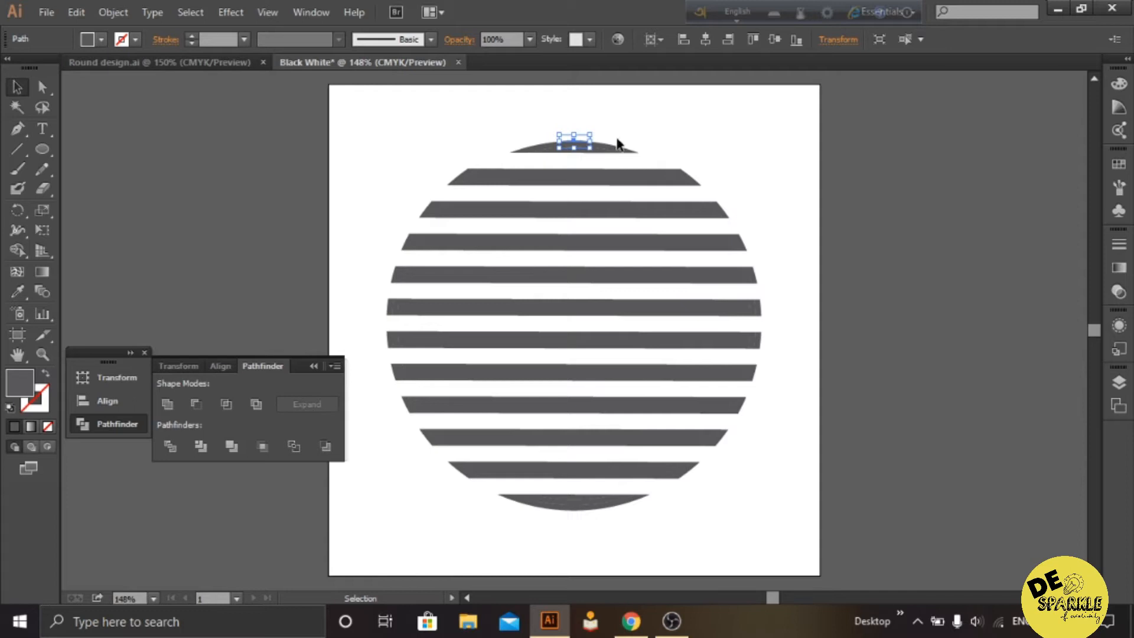
pyautogui.click(646, 118)
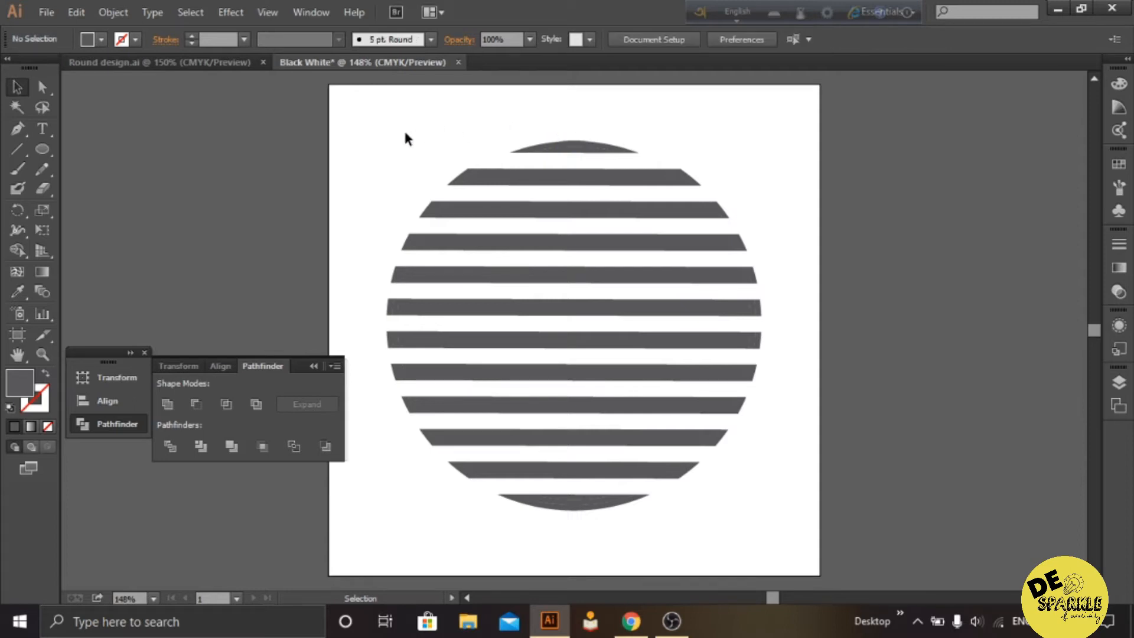
# Step: Try to merge the divided stripe pieces with the Shape Builder tool
pyautogui.moveTo(396, 130); pyautogui.dragTo(749, 492)
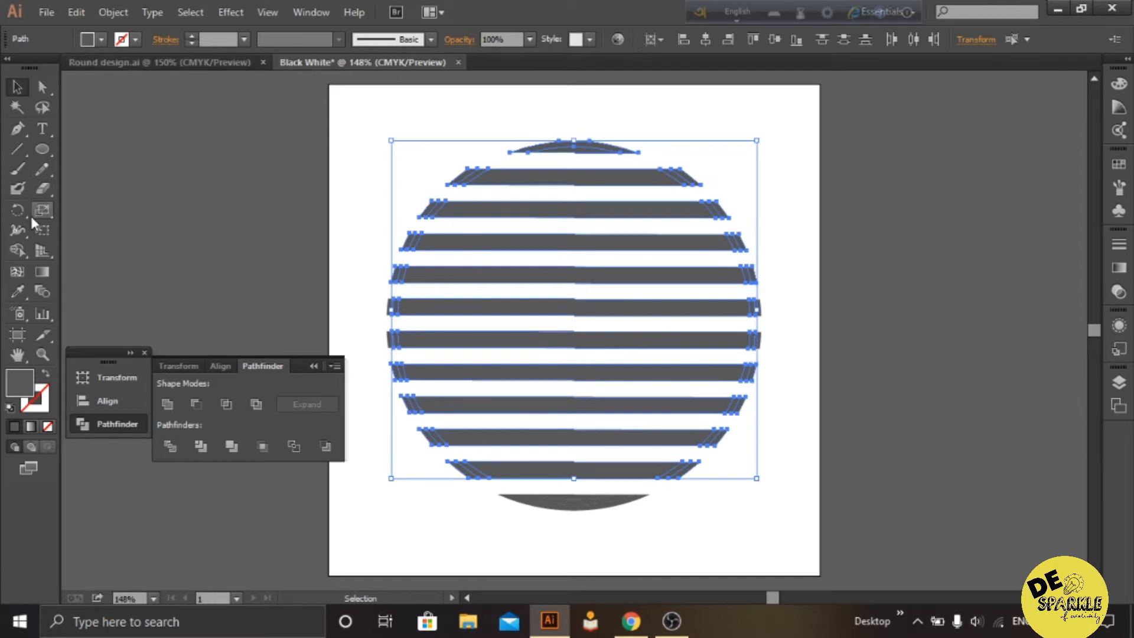
pyautogui.click(18, 251)
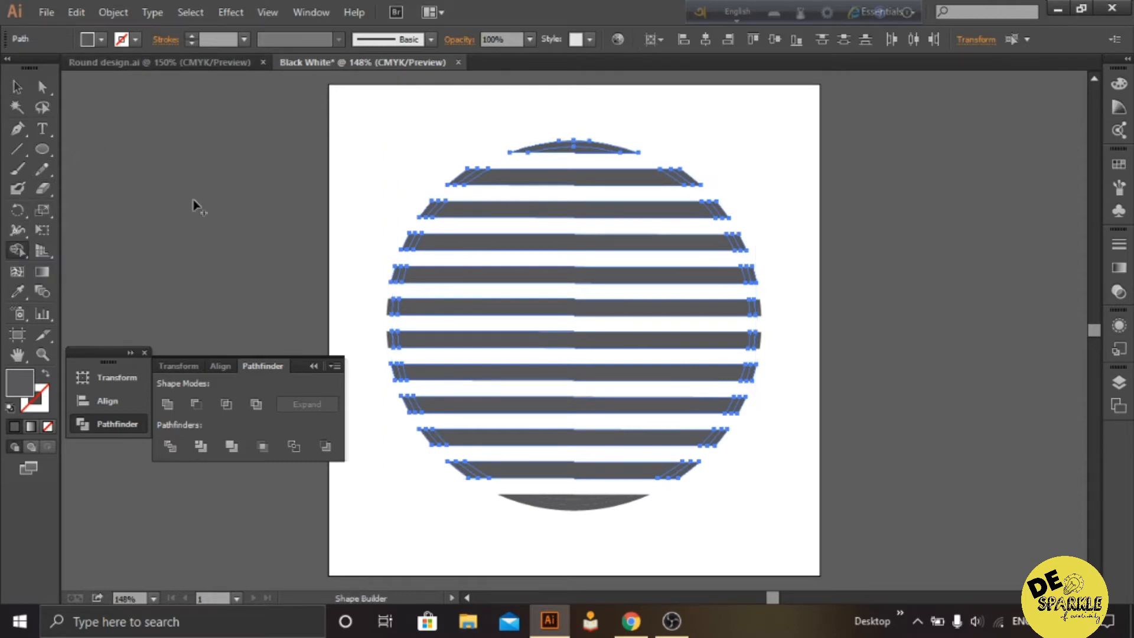
pyautogui.moveTo(547, 155)
pyautogui.mouseDown()
pyautogui.moveTo(558, 153)
pyautogui.moveTo(464, 164)
pyautogui.mouseUp()
pyautogui.hotkey('ctrl', '+')
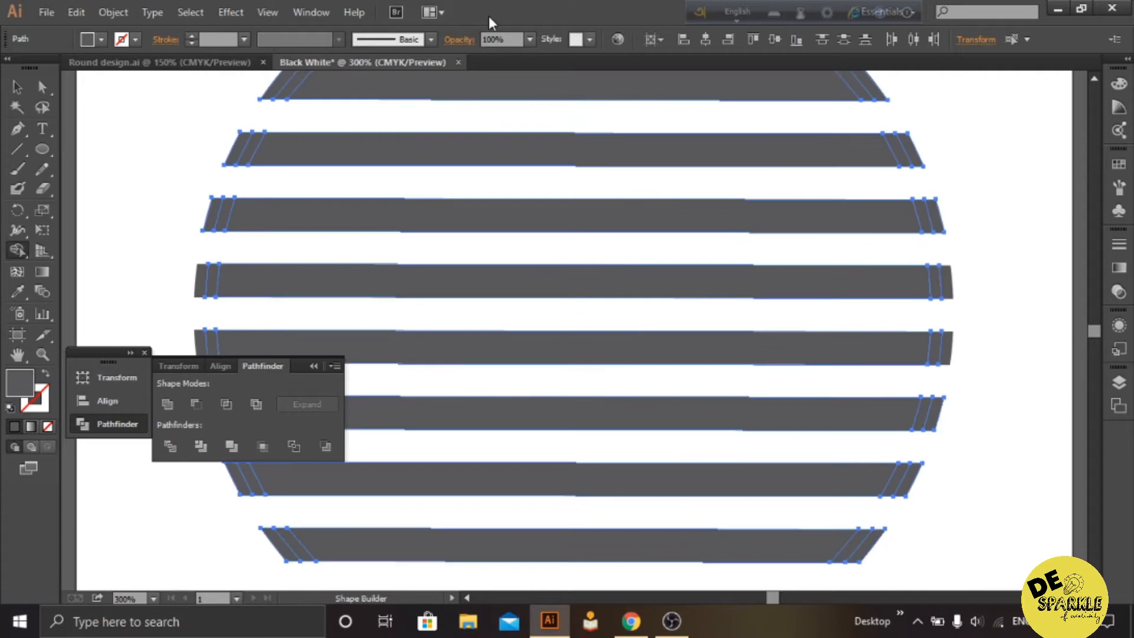
pyautogui.moveTo(583, 119); pyautogui.dragTo(536, 357)
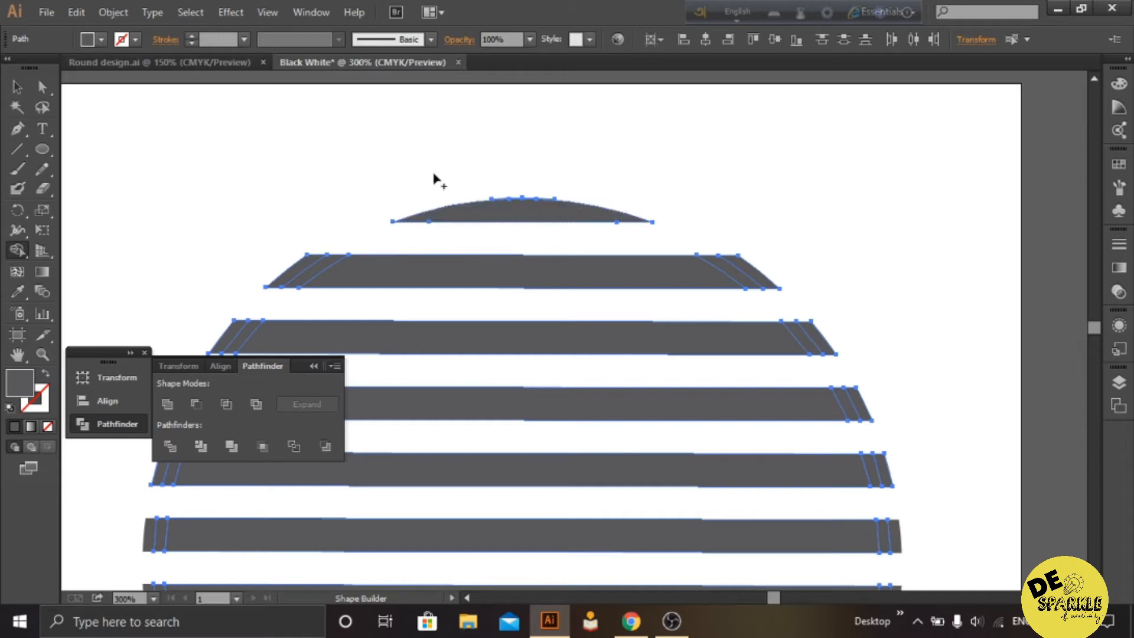
# Step: Unite the pieces of the curved top stripe into one shape
pyautogui.click(16, 88)
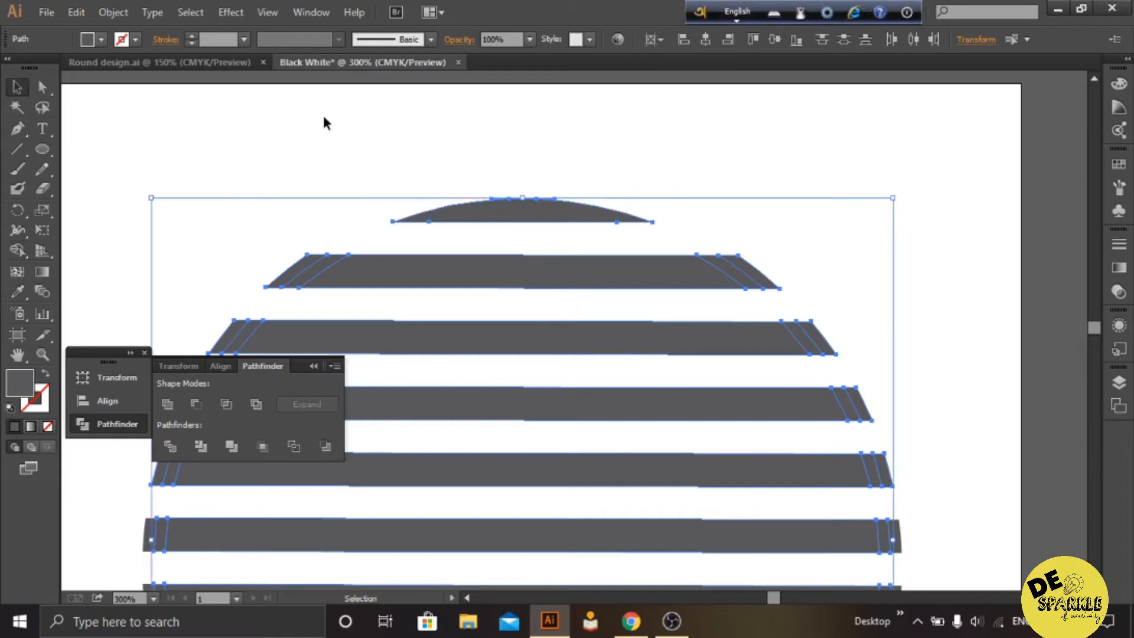
pyautogui.click(491, 172)
pyautogui.moveTo(354, 159); pyautogui.dragTo(694, 220)
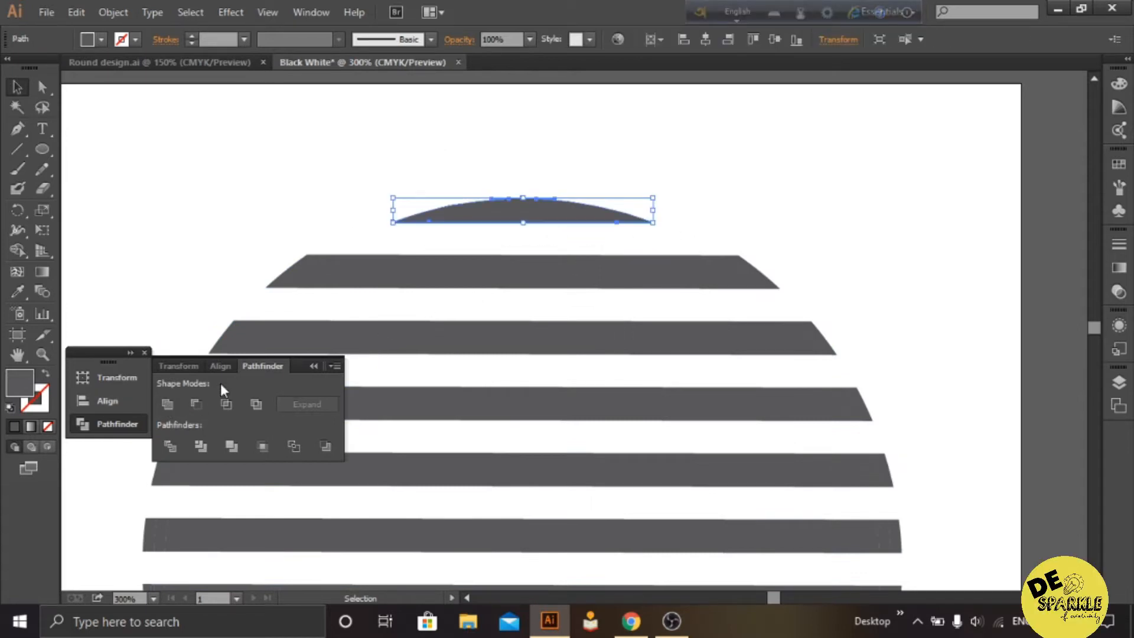
# Step: Unite the pieces of the lower stripes with Pathfinder
pyautogui.scroll(-2, 300, 262)
pyautogui.moveTo(242, 215); pyautogui.dragTo(808, 538)
pyautogui.scroll(-10, 448, 347)
pyautogui.scroll(-4, 806, 537)
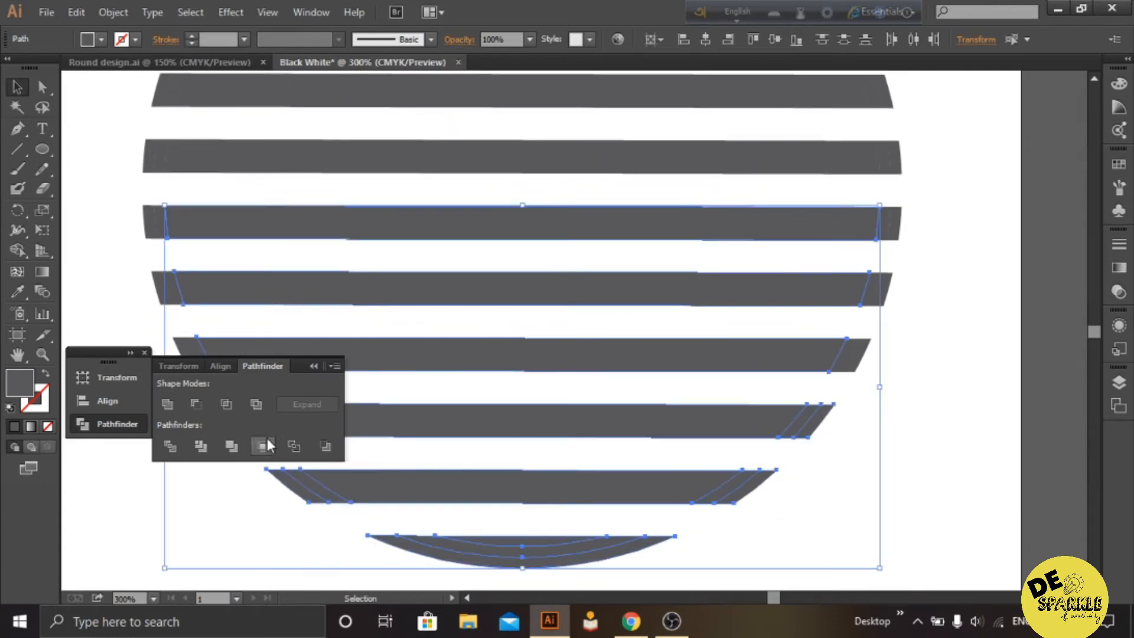
pyautogui.click(173, 408)
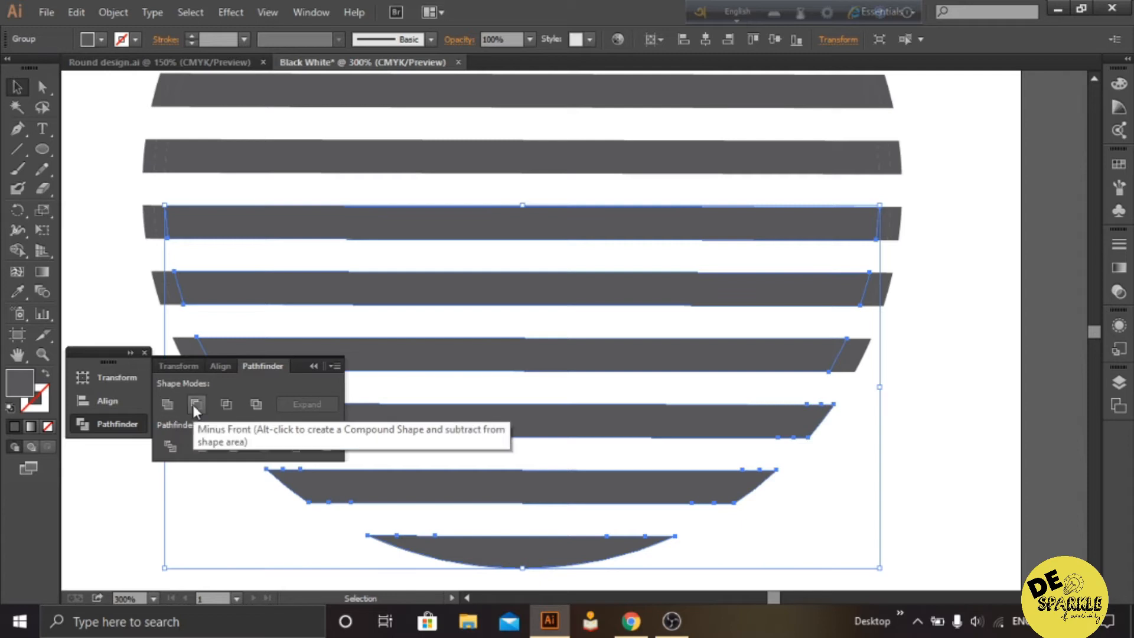
# Step: Unite the end and middle pieces of all the stripes below the top cap
pyautogui.hotkey('ctrl', '-')
pyautogui.hotkey('ctrl', '-')
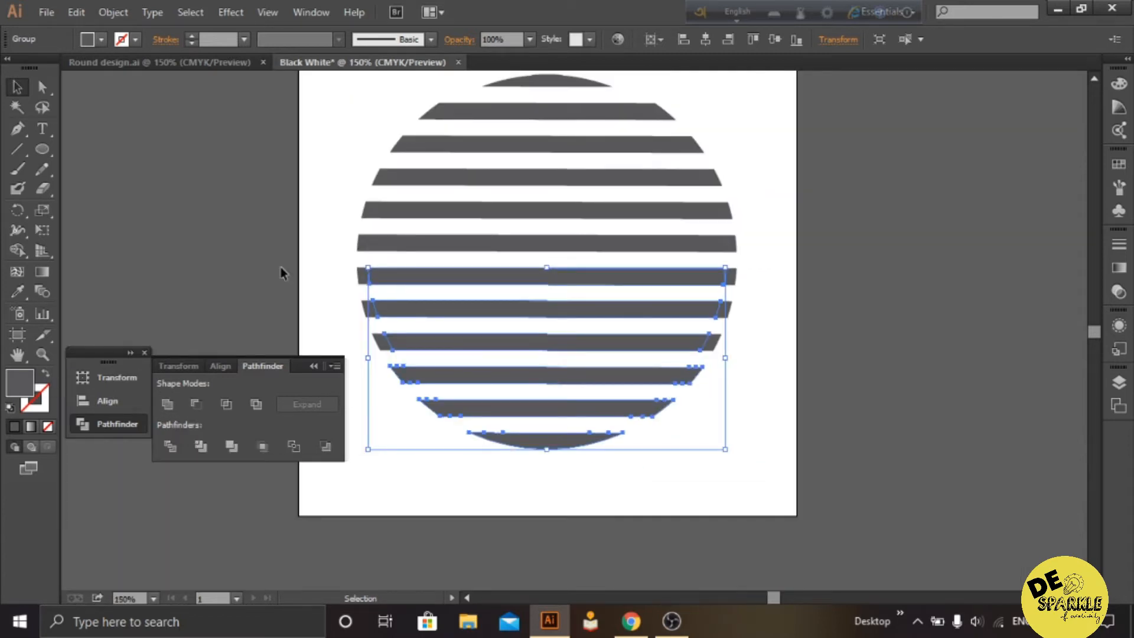
pyautogui.click(344, 211)
pyautogui.moveTo(328, 101); pyautogui.dragTo(757, 473)
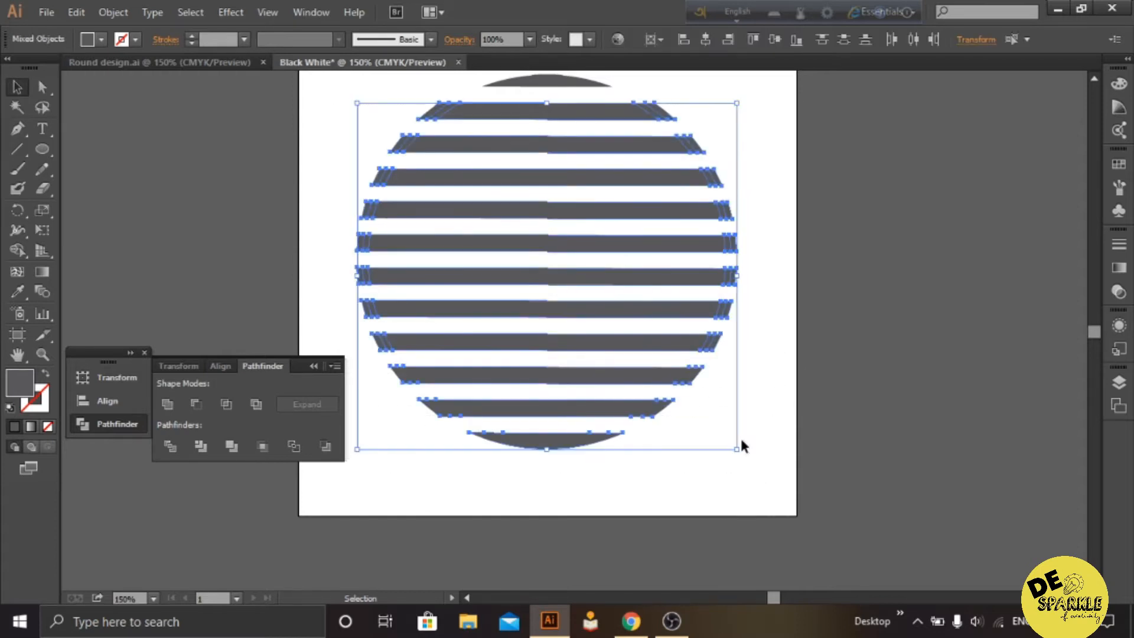
pyautogui.click(168, 406)
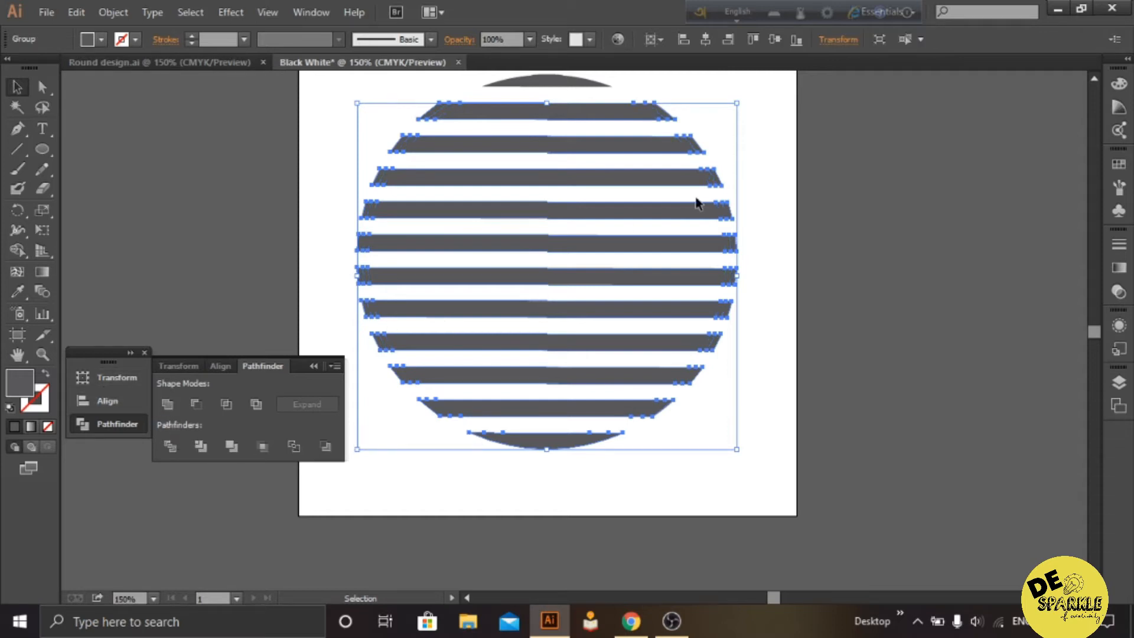
pyautogui.click(772, 245)
# Step: Fill all the stripes of the round design with black
pyautogui.scroll(1, 731, 283)
pyautogui.scroll(1, 730, 284)
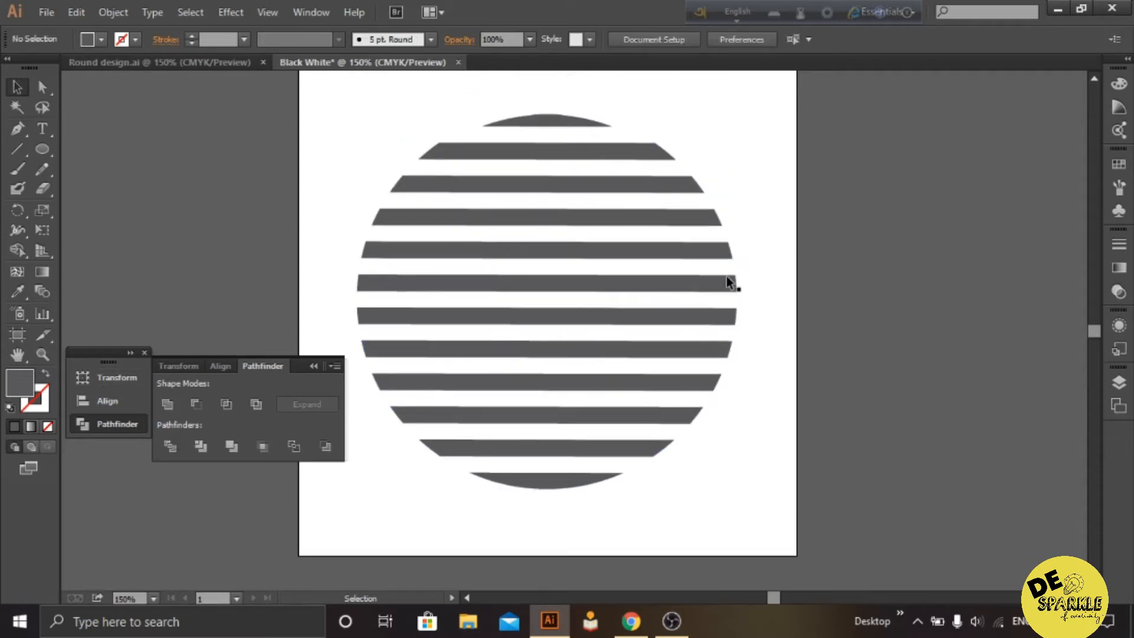
pyautogui.moveTo(325, 108); pyautogui.dragTo(747, 476)
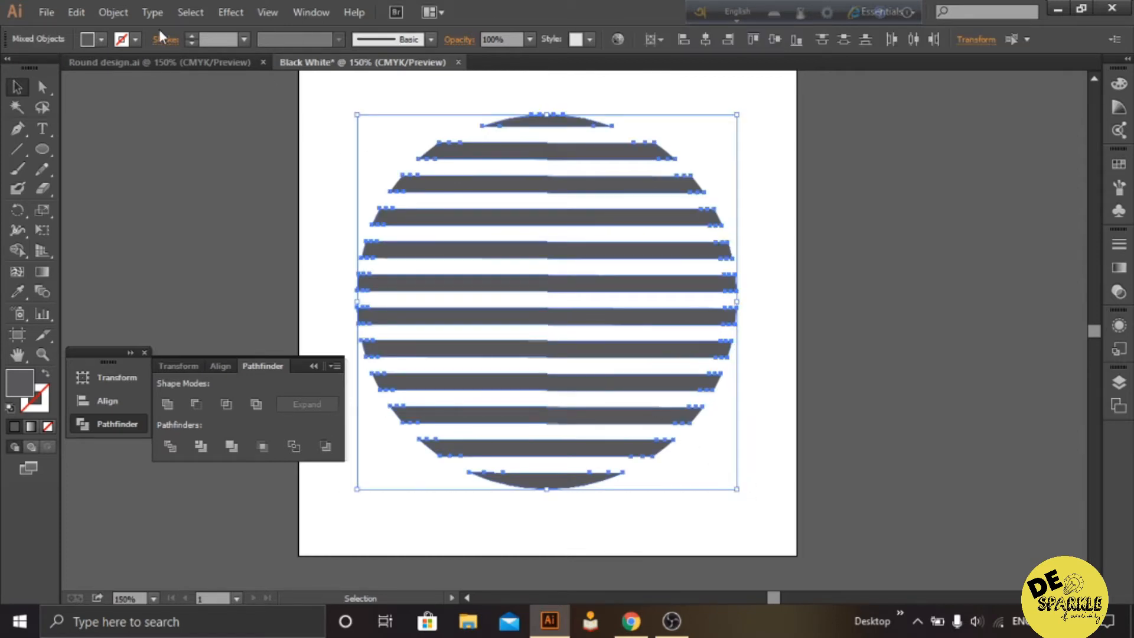
pyautogui.click(88, 39)
pyautogui.click(46, 66)
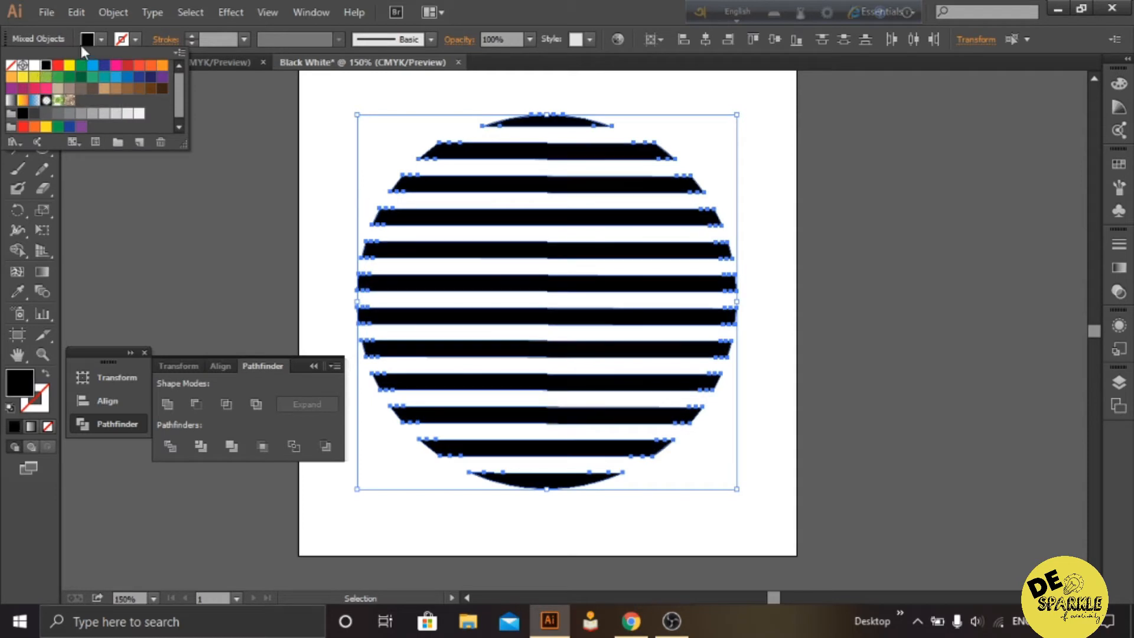
pyautogui.click(161, 140)
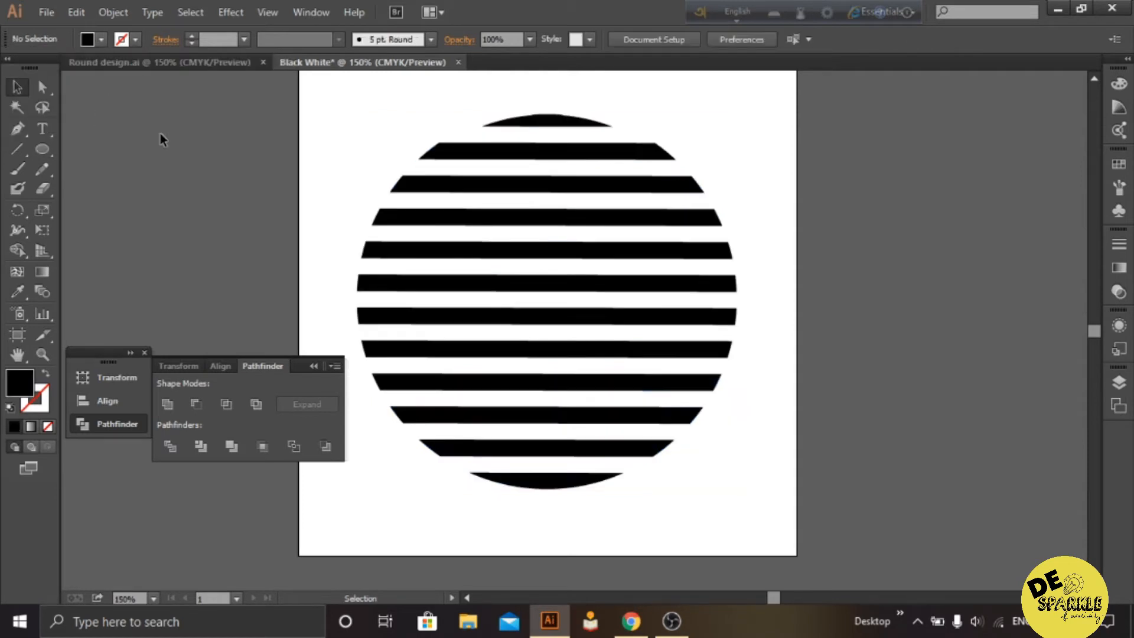
# Step: Draw the curved left half of a petal outline with the Pen tool beside the artboard, using a black 1 pt stroke and no fill
pyautogui.moveTo(352, 158); pyautogui.dragTo(645, 190)
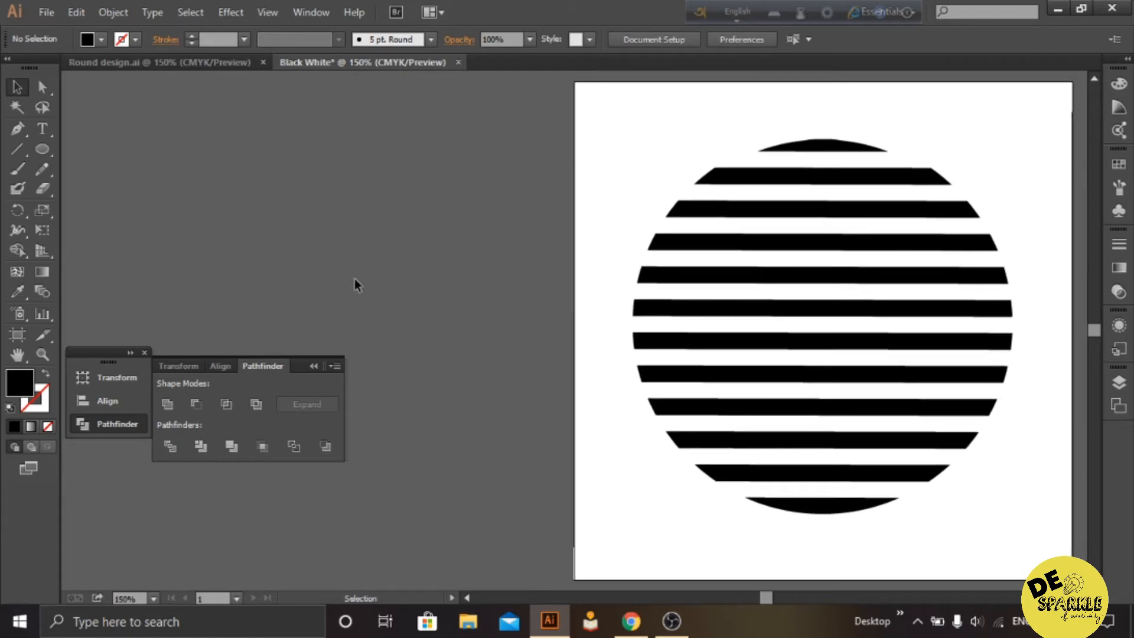
pyautogui.click(314, 366)
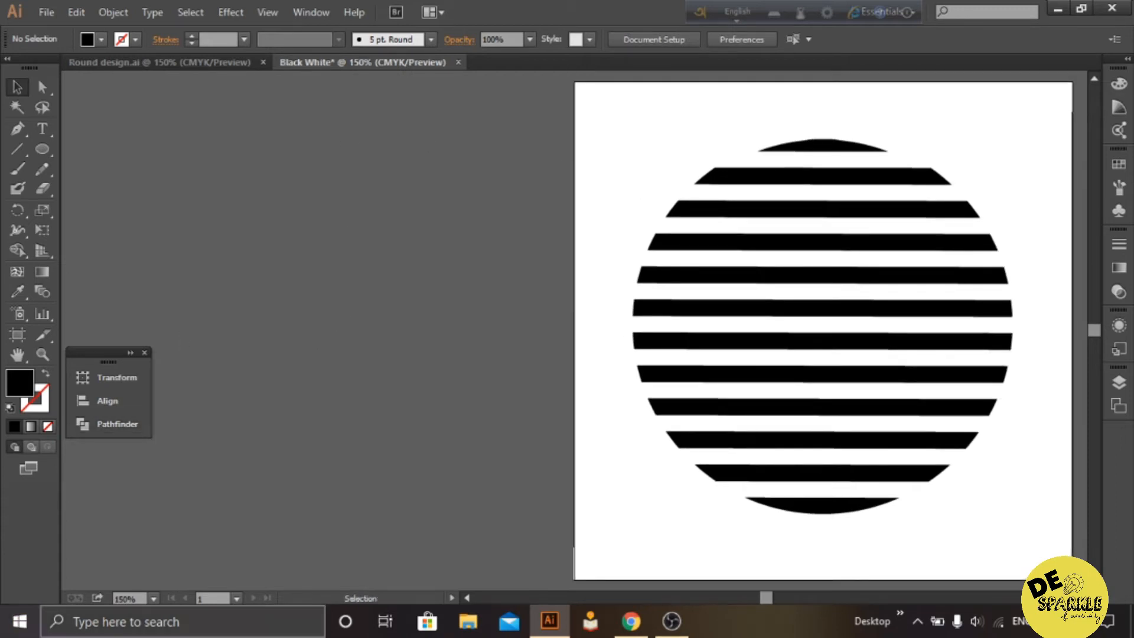
pyautogui.hotkey('shift', 'x')
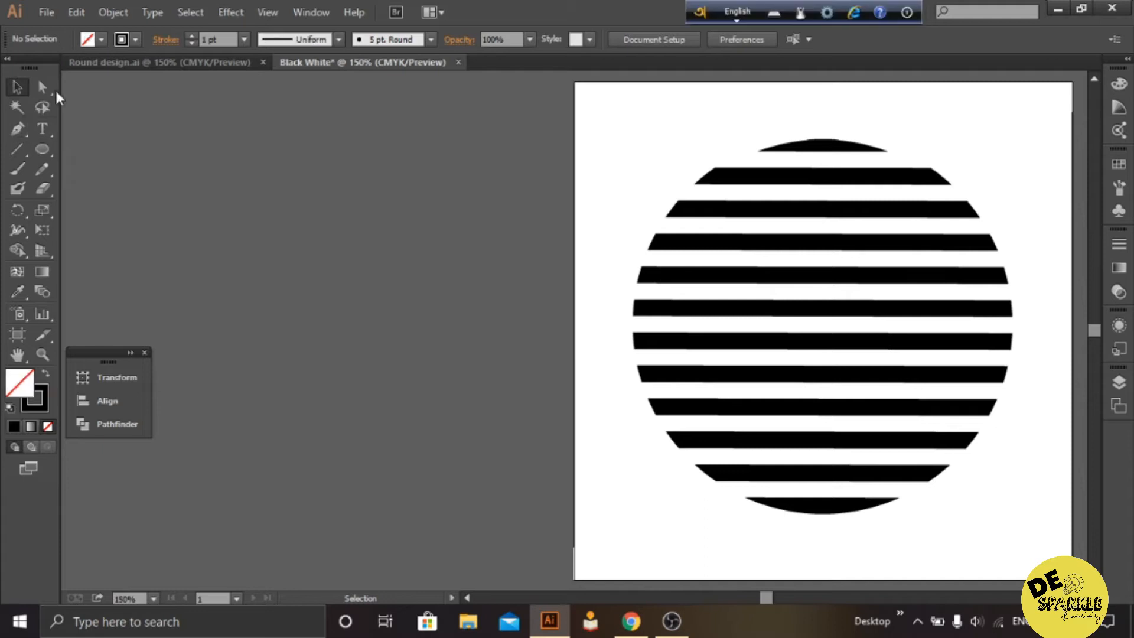
pyautogui.click(17, 129)
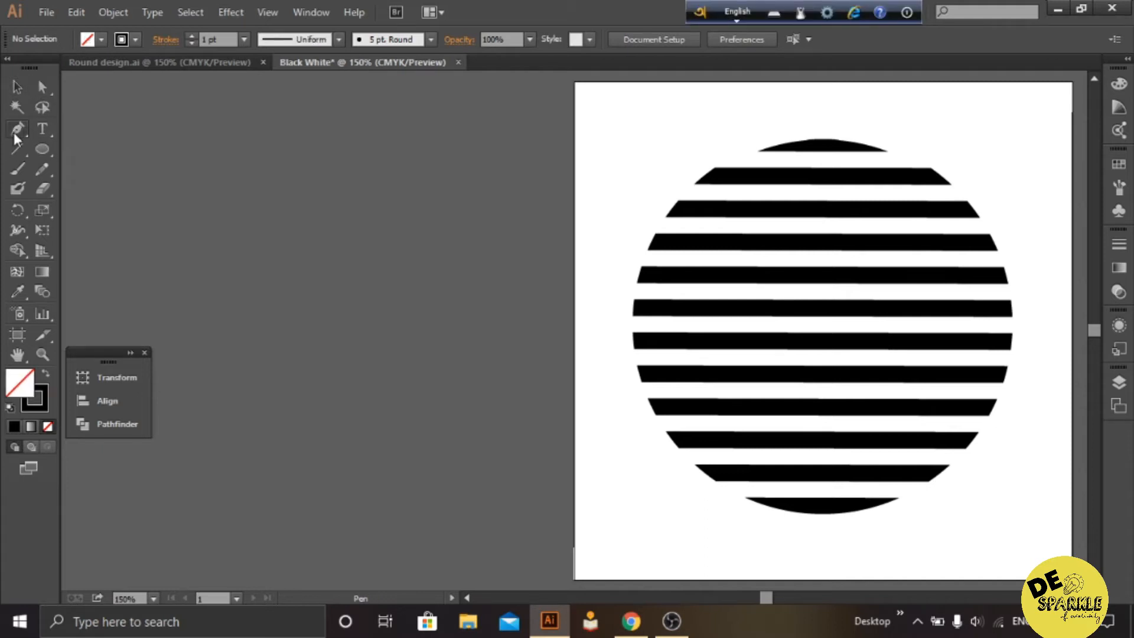
pyautogui.click(282, 279)
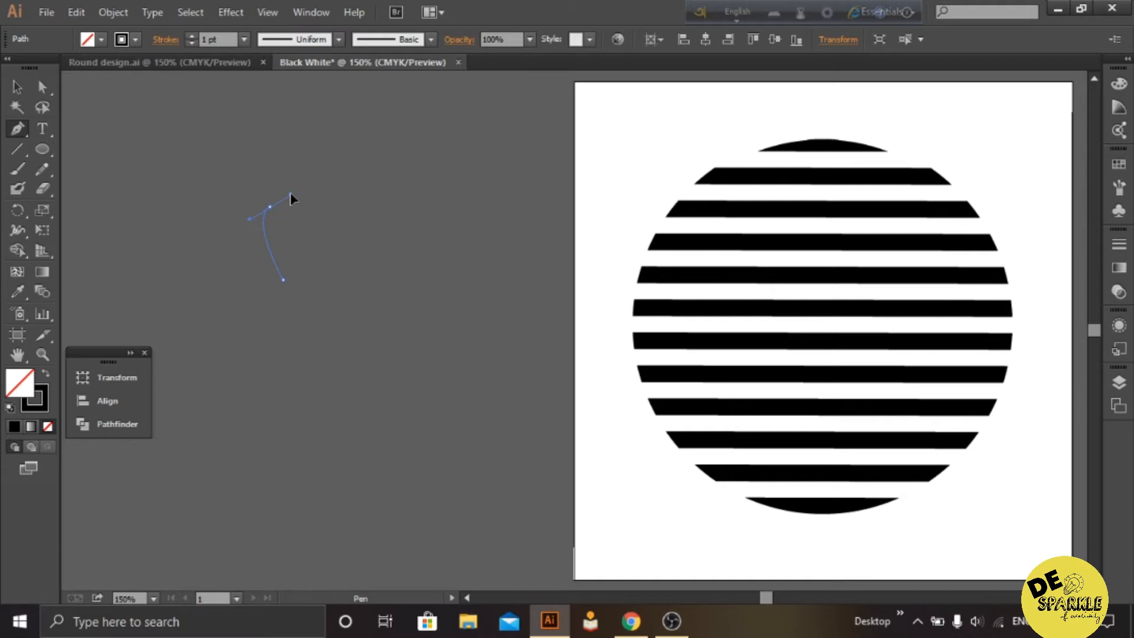
pyautogui.moveTo(289, 192); pyautogui.dragTo(290, 188)
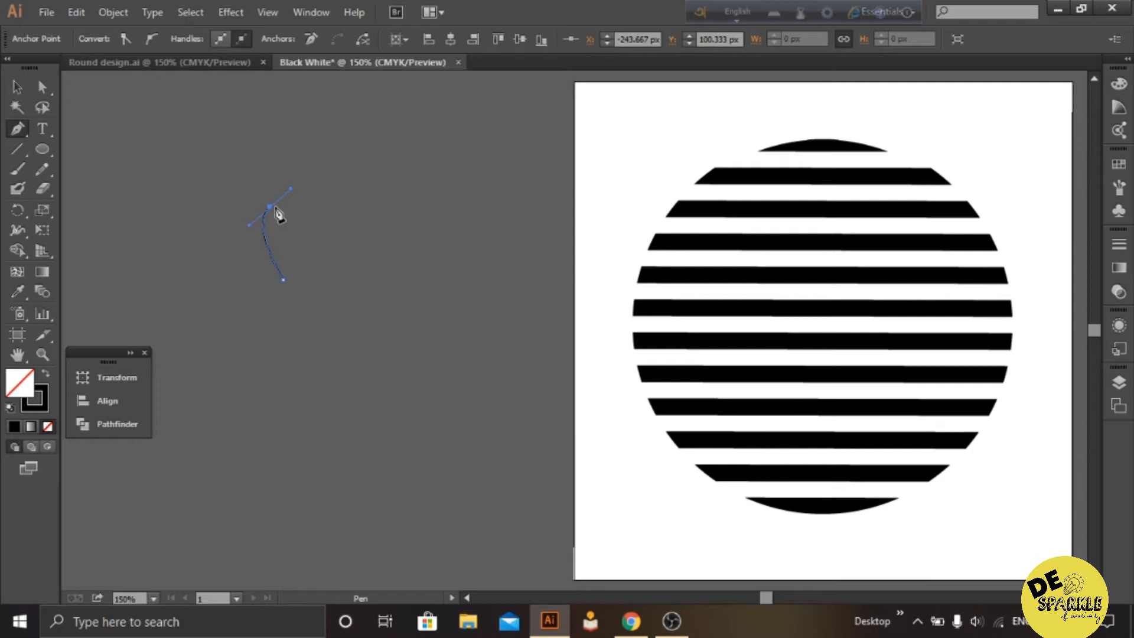
pyautogui.click(271, 207)
pyautogui.moveTo(295, 190); pyautogui.dragTo(306, 181)
pyautogui.click(294, 190)
pyautogui.click(312, 178)
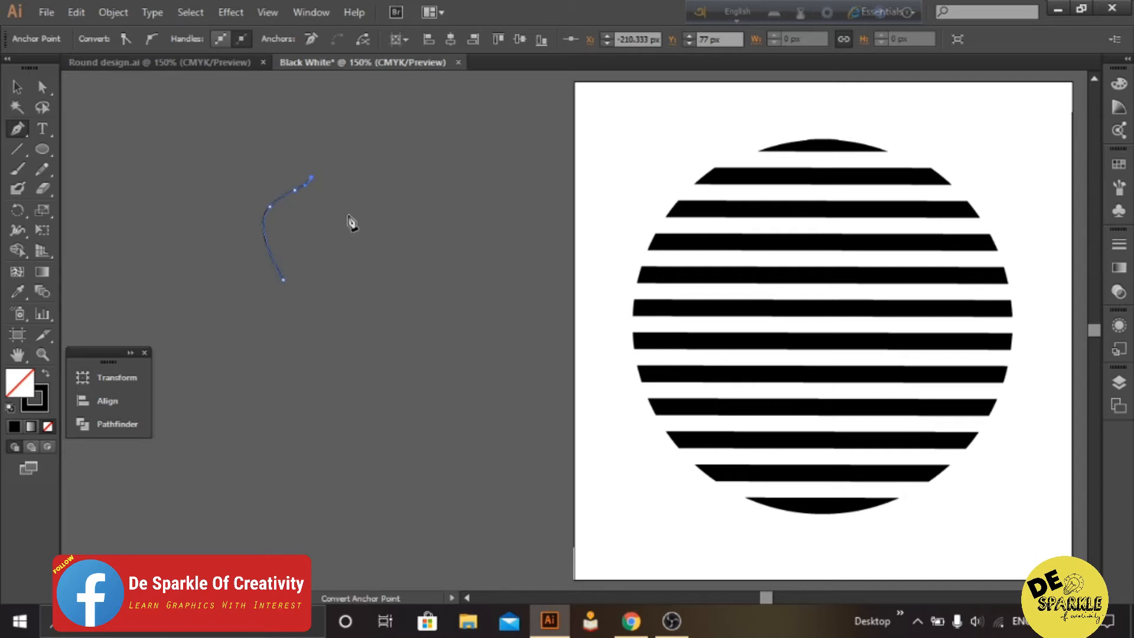
pyautogui.press('v')
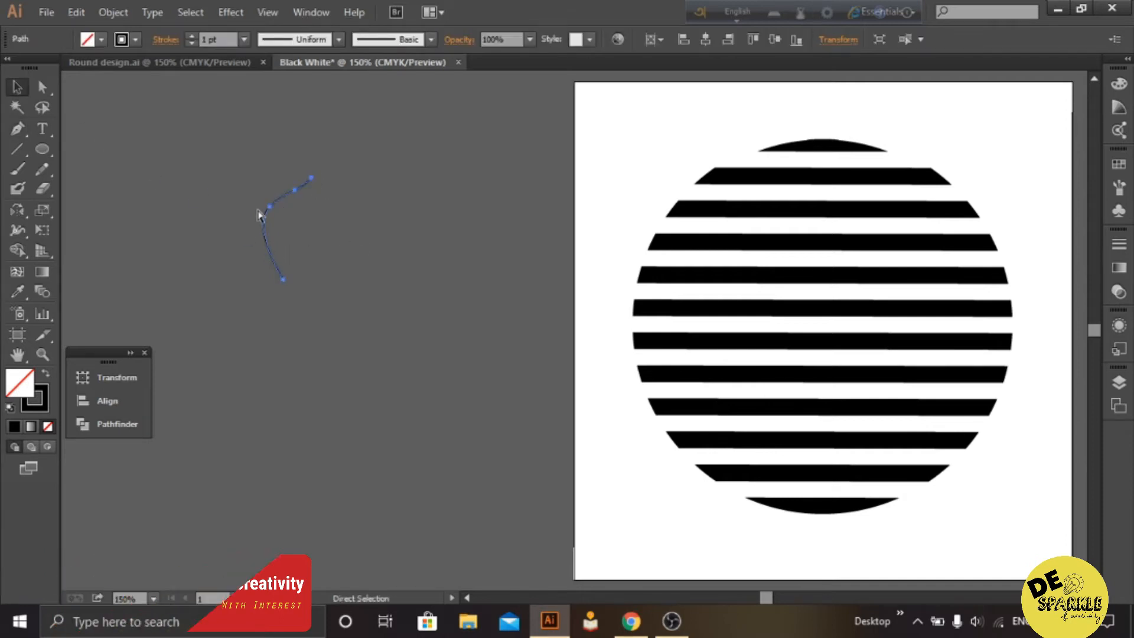
# Step: Duplicate the curved half outline, place the copy beside the original and reflect it across the vertical axis
pyautogui.hotkey('ctrl', 'c')
pyautogui.hotkey('ctrl', 'v')
pyautogui.press('v')
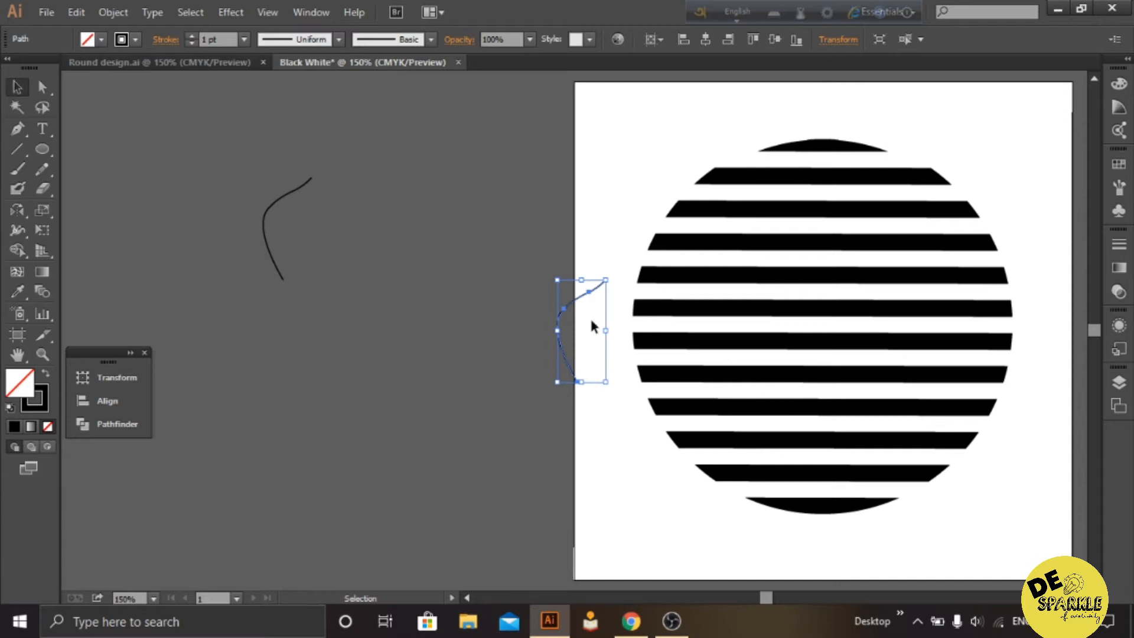
pyautogui.moveTo(566, 357); pyautogui.dragTo(312, 260)
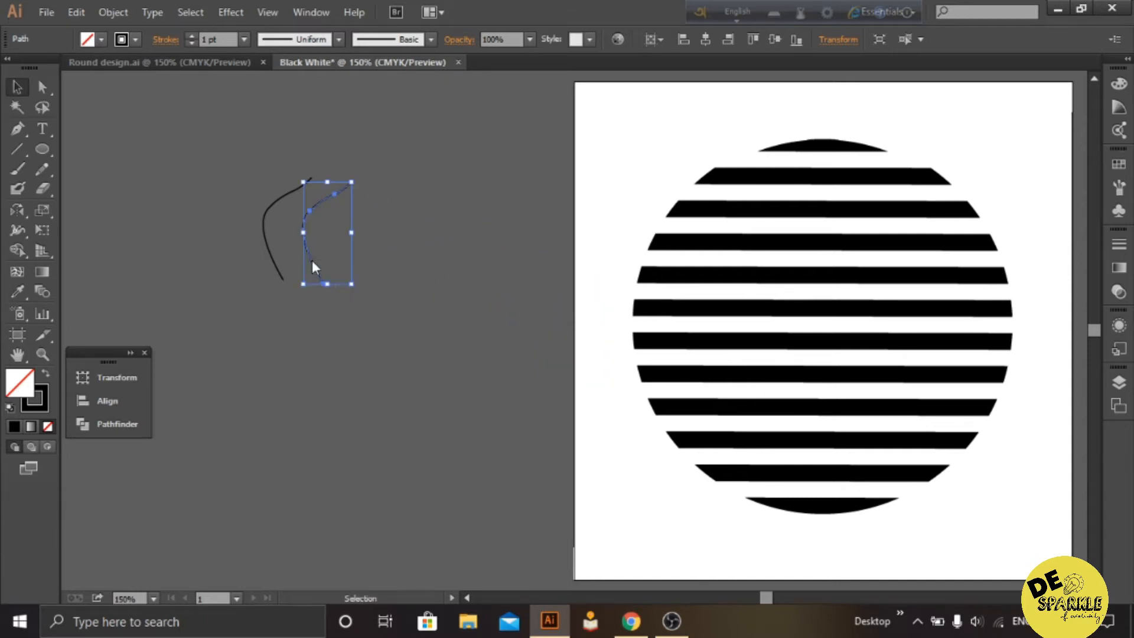
pyautogui.rightClick(312, 260)
pyautogui.moveTo(407, 475)
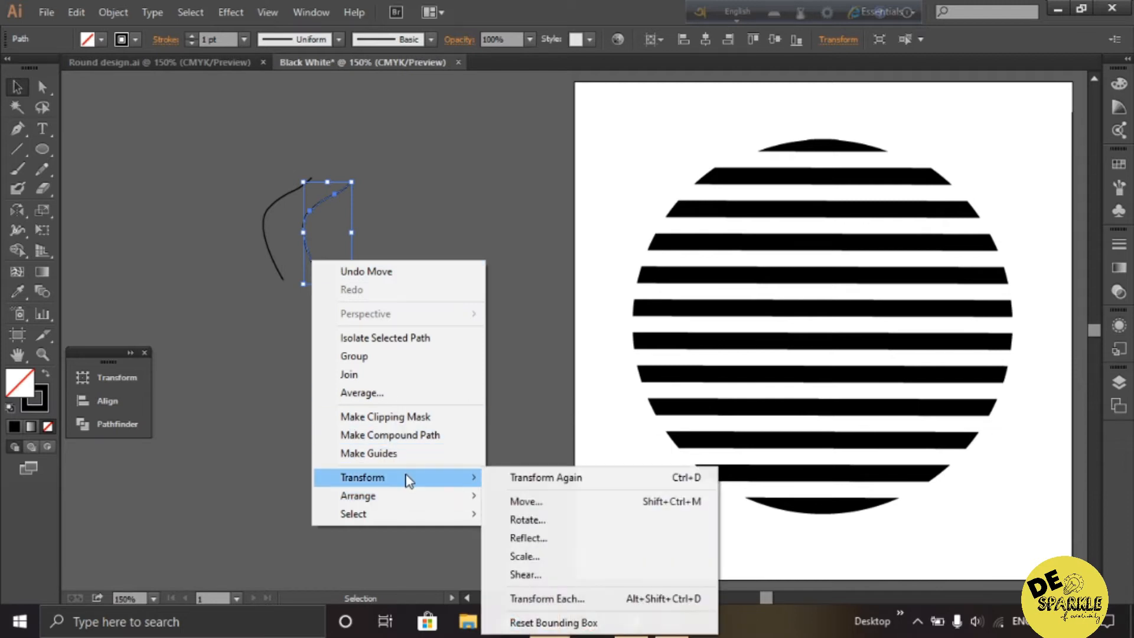
pyautogui.click(541, 539)
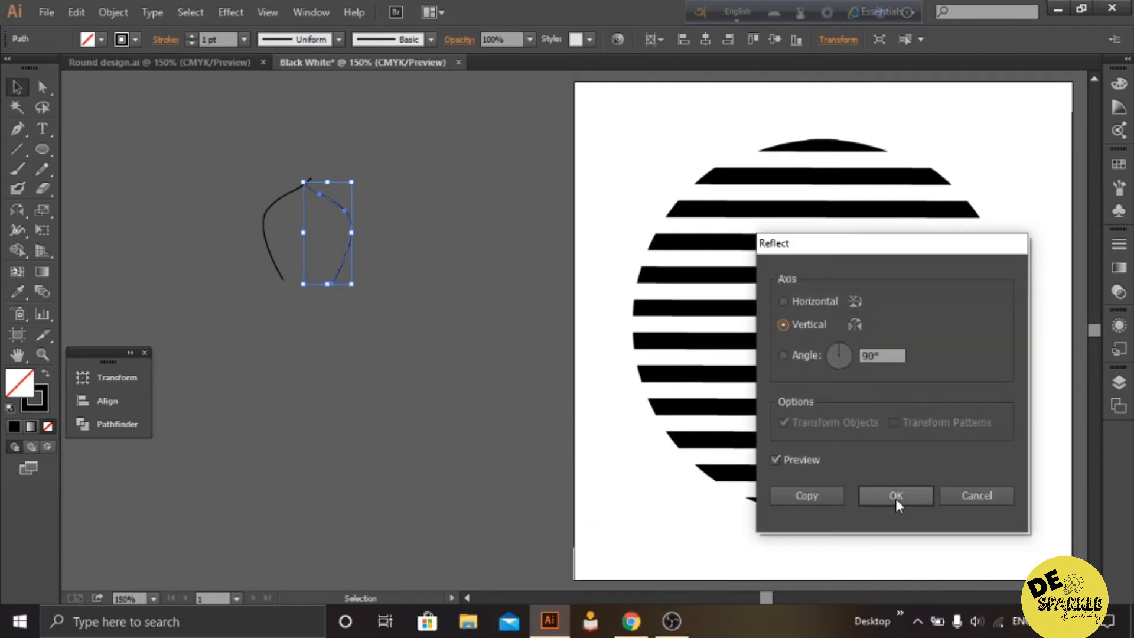
pyautogui.click(893, 498)
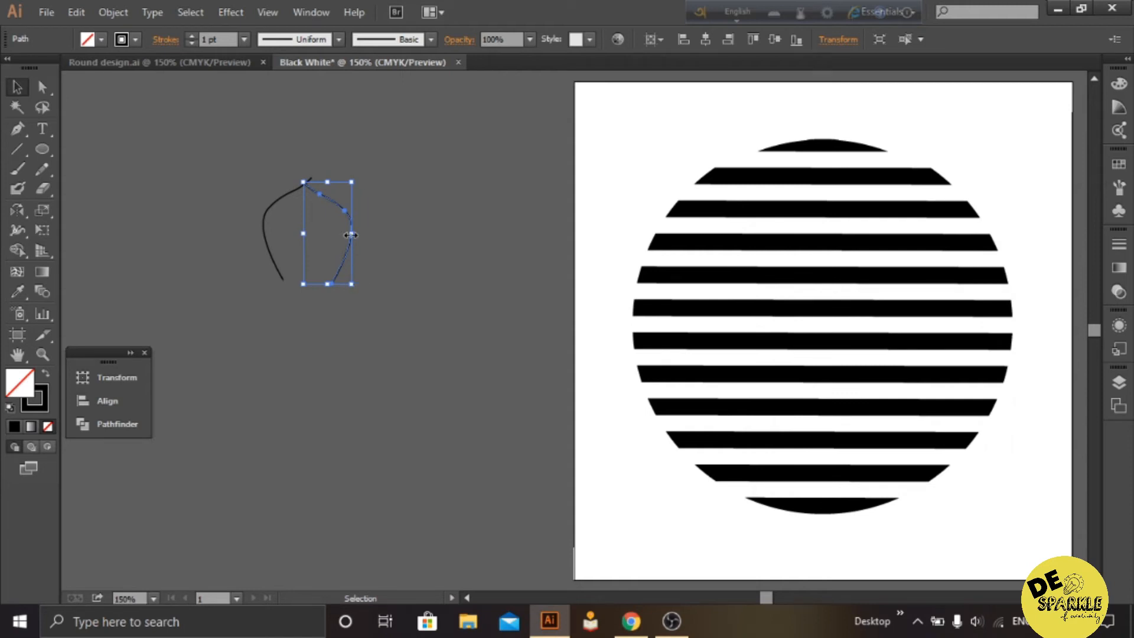
# Step: Align the mirrored half with the original so their upper ends meet in a pointed petal tip
pyautogui.moveTo(352, 238); pyautogui.dragTo(353, 237)
pyautogui.moveTo(360, 231); pyautogui.dragTo(360, 235)
pyautogui.moveTo(361, 234); pyautogui.dragTo(362, 236)
pyautogui.click(378, 252)
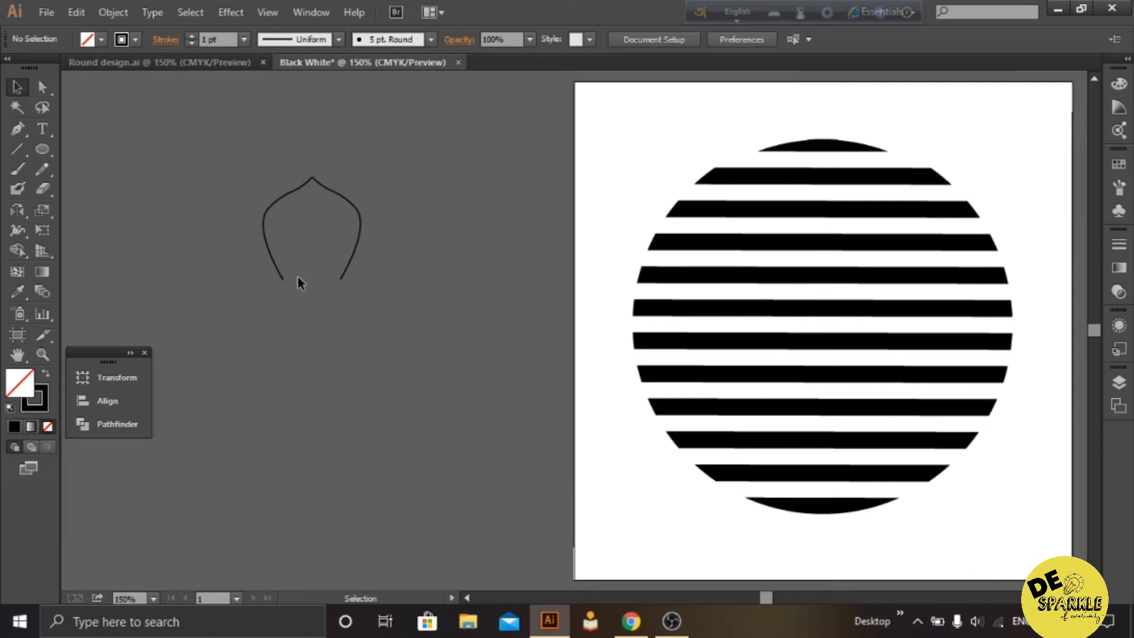
pyautogui.click(359, 203)
pyautogui.press('Left')
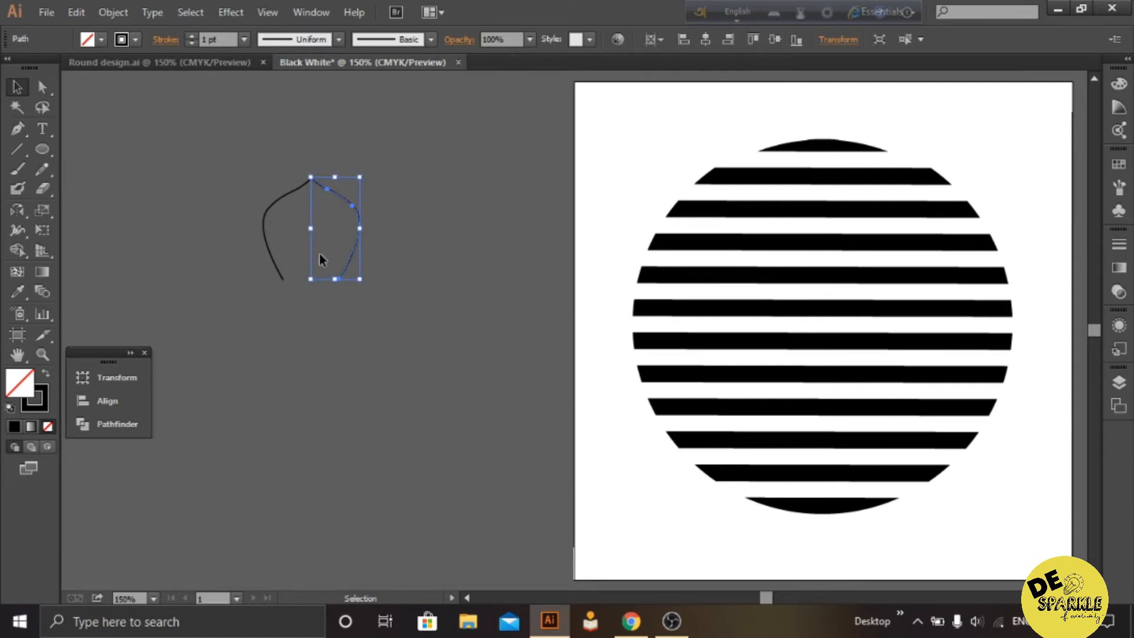
pyautogui.click(416, 229)
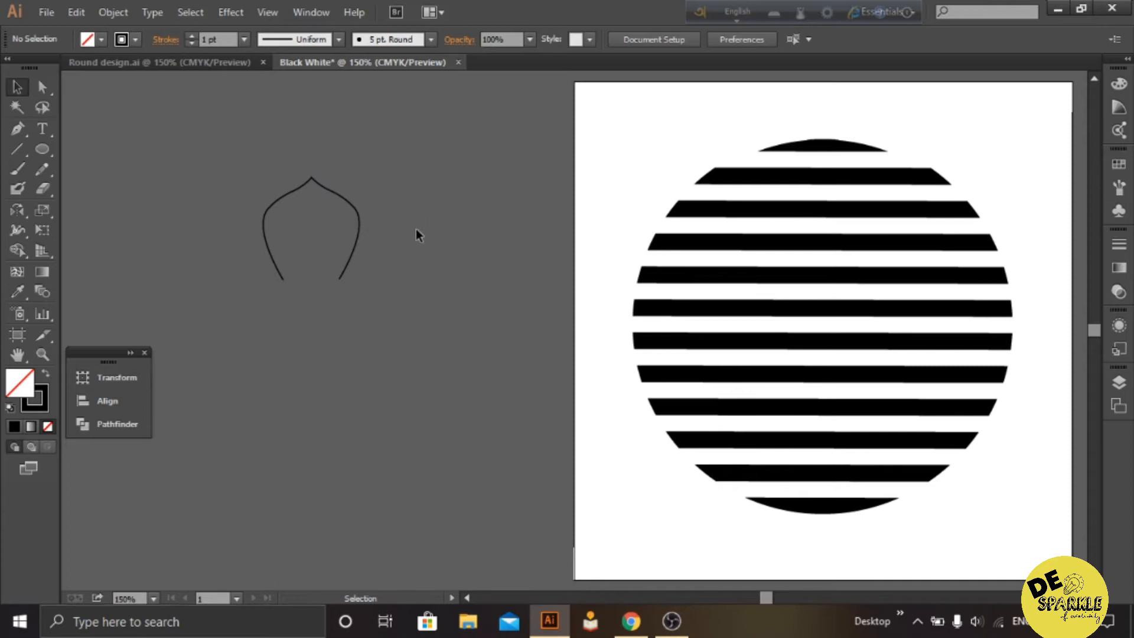
# Step: Stretch both halves of the petal outline downward to the same length
pyautogui.click(284, 283)
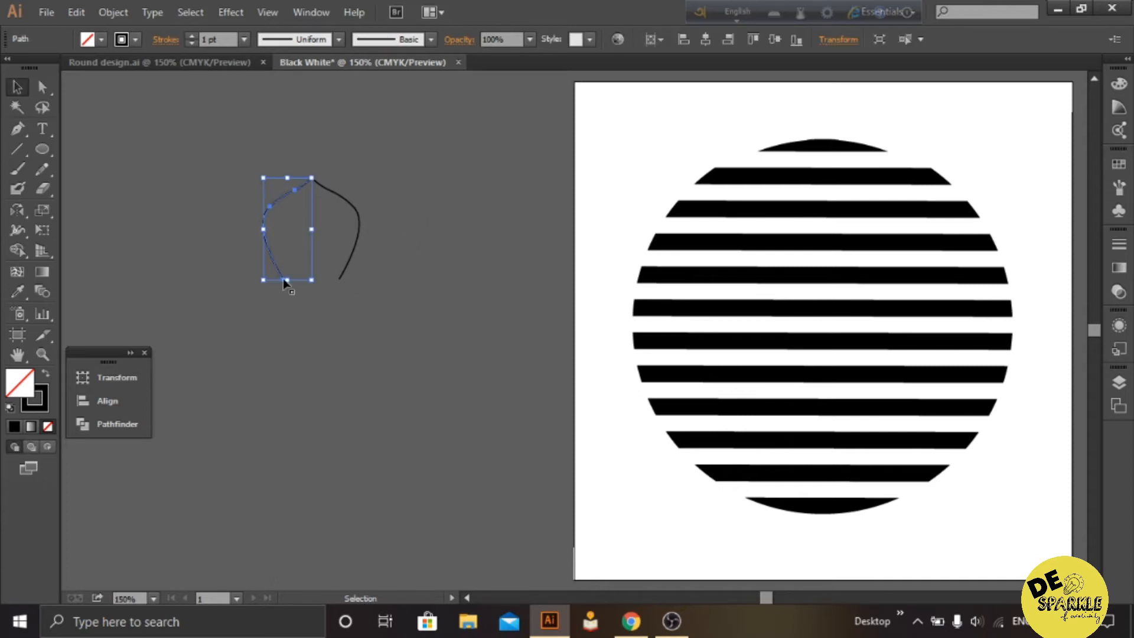
pyautogui.moveTo(289, 282); pyautogui.dragTo(314, 299)
pyautogui.click(339, 277)
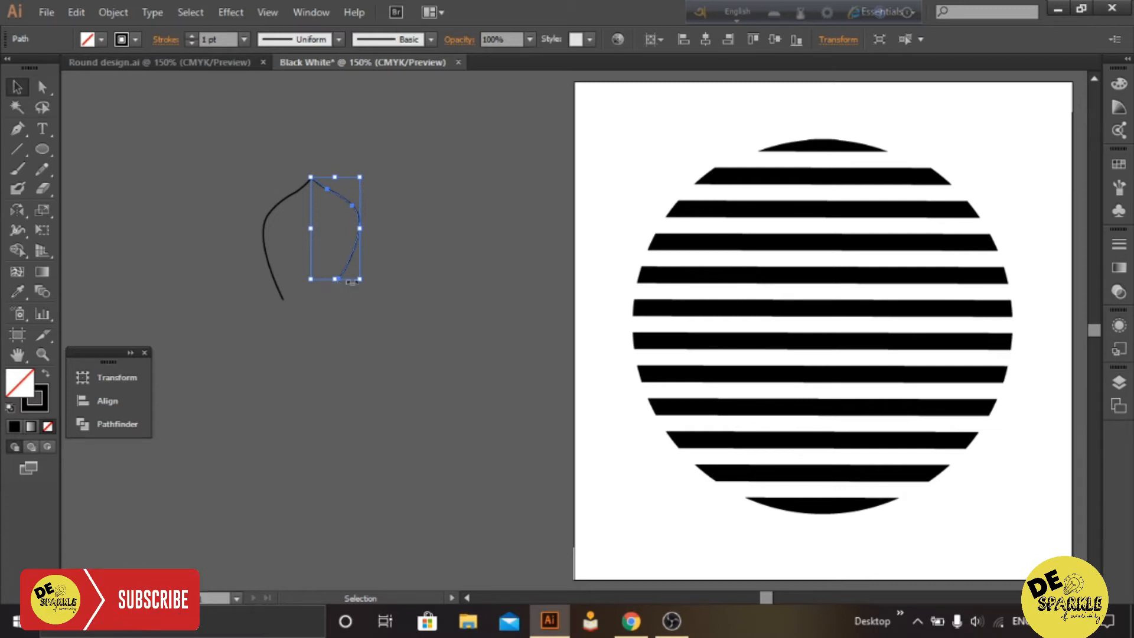
pyautogui.click(430, 287)
pyautogui.moveTo(367, 294); pyautogui.dragTo(329, 298)
pyautogui.click(417, 317)
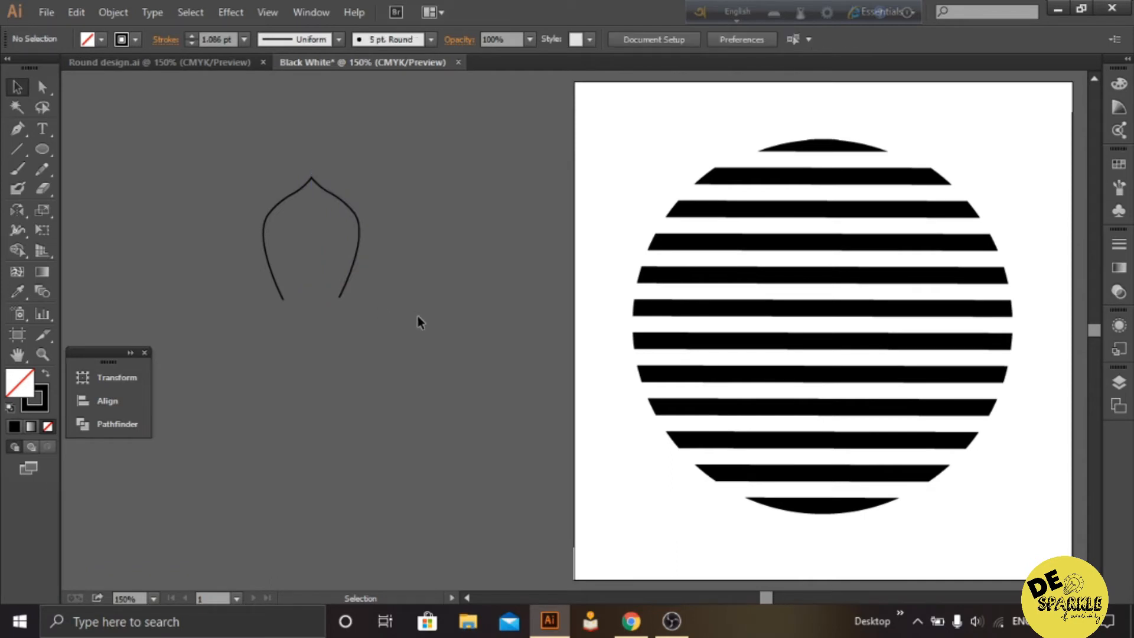
# Step: Join the two petal halves into one path
pyautogui.moveTo(230, 158); pyautogui.dragTo(398, 316)
pyautogui.rightClick(355, 233)
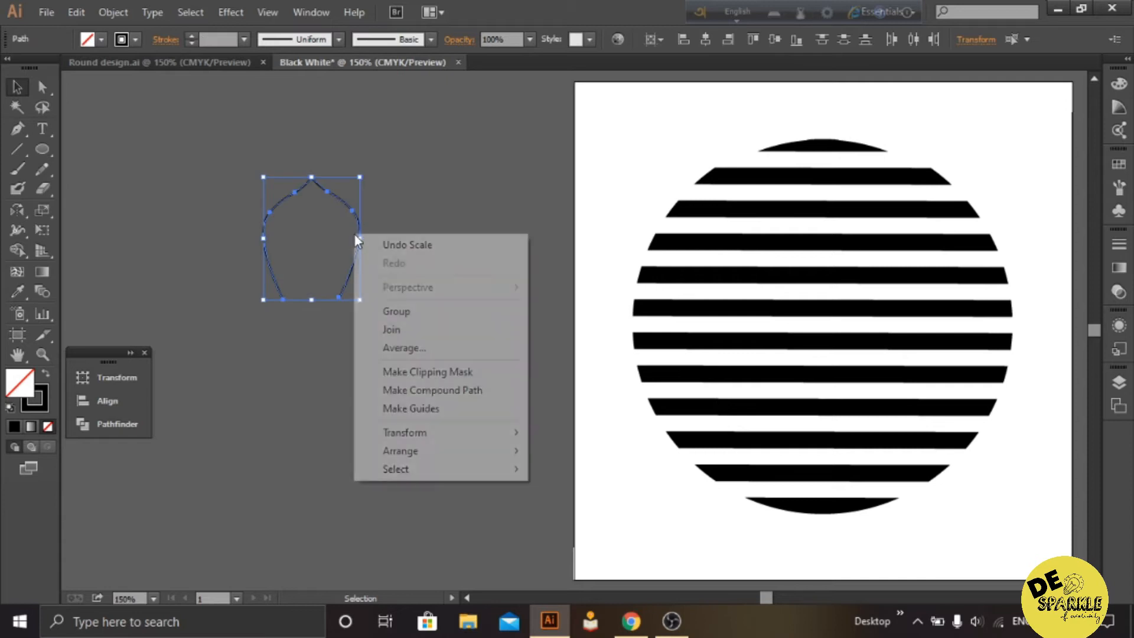
pyautogui.click(402, 330)
pyautogui.click(419, 280)
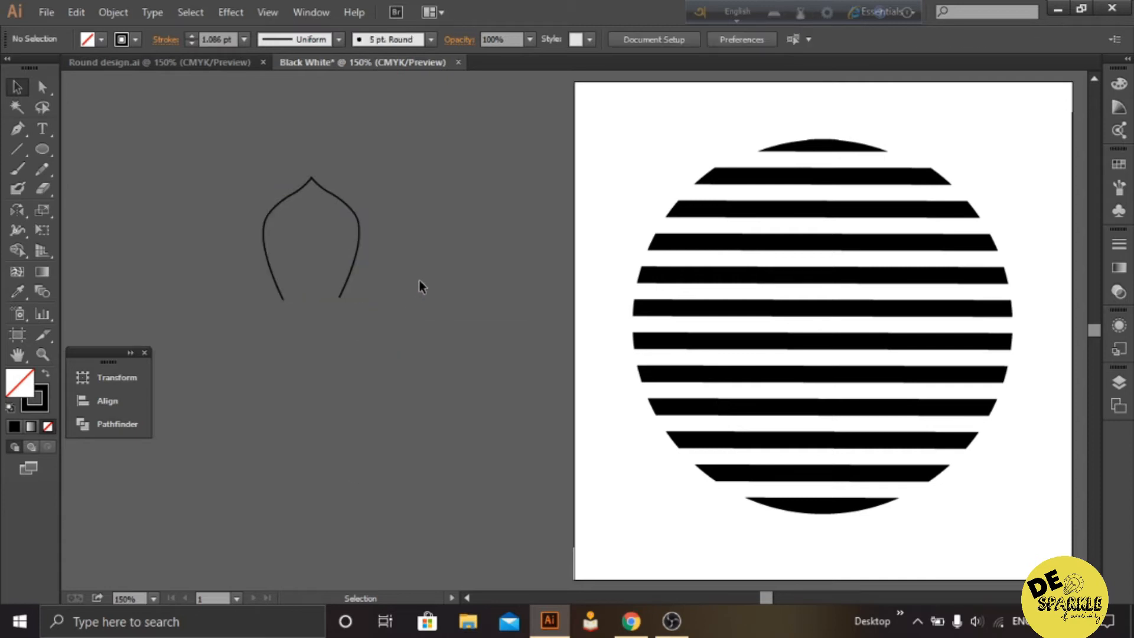
# Step: Narrow the petal's open base by moving its two lower end points inward and levelling them, keeping the fill at none
pyautogui.moveTo(255, 176); pyautogui.dragTo(381, 282)
pyautogui.click(100, 38)
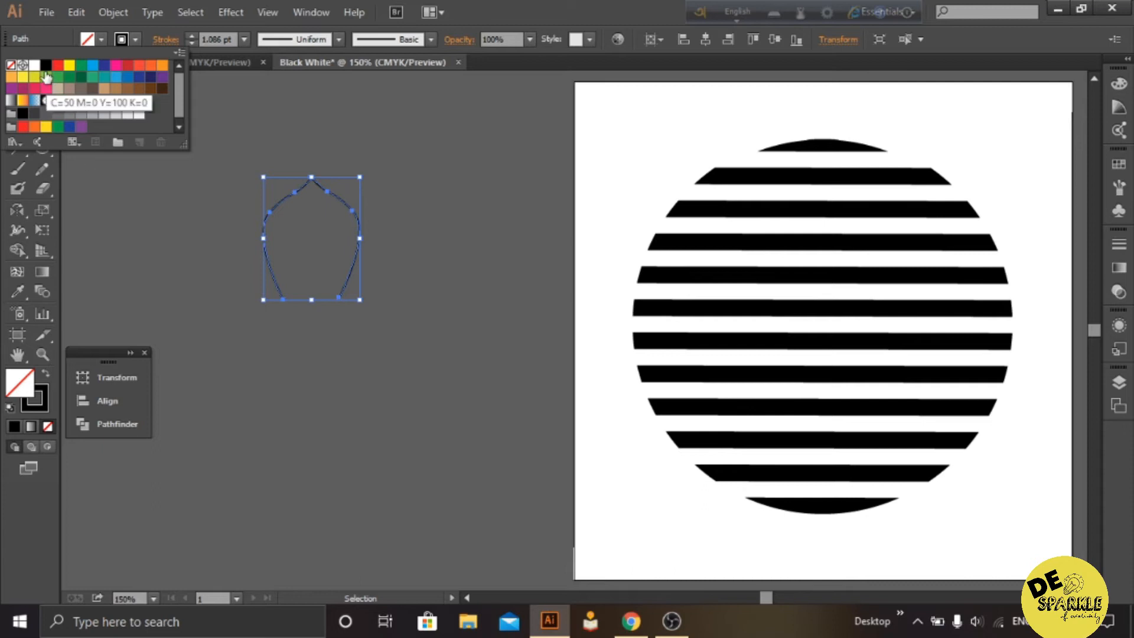
pyautogui.click(10, 70)
pyautogui.press('a')
pyautogui.click(312, 299)
pyautogui.press('Delete')
pyautogui.moveTo(284, 303); pyautogui.dragTo(330, 304)
pyautogui.click(368, 312)
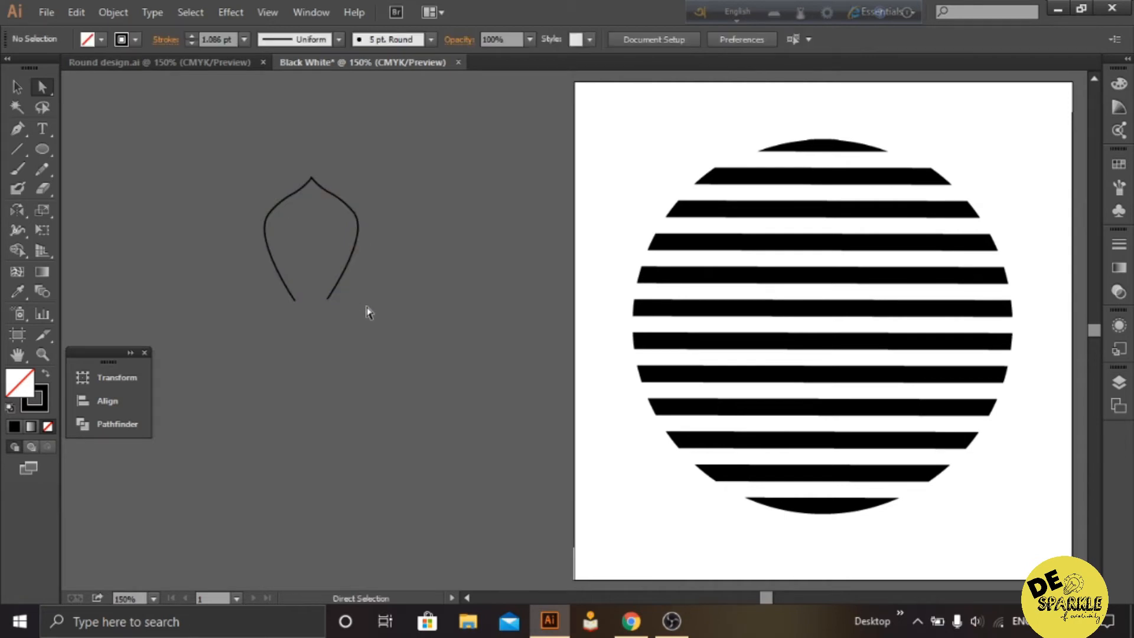
pyautogui.click(328, 300)
pyautogui.moveTo(327, 300); pyautogui.dragTo(329, 304)
pyautogui.click(370, 318)
# Step: Try to join the upper anchor points of the petal outline
pyautogui.moveTo(232, 152); pyautogui.dragTo(386, 291)
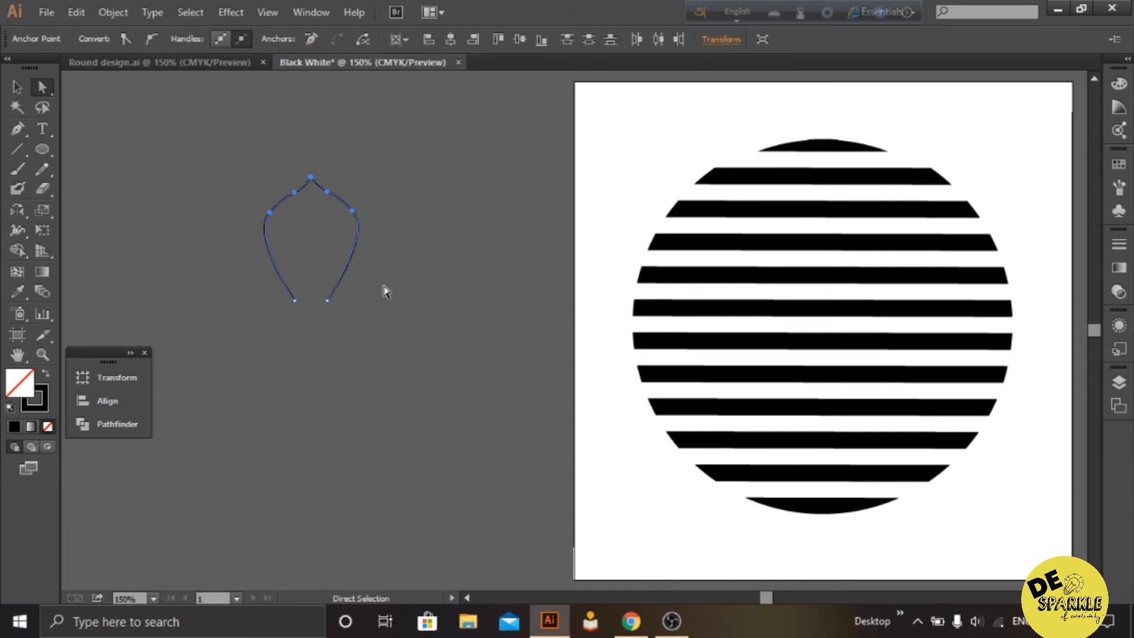
pyautogui.click(267, 217)
pyautogui.moveTo(238, 183); pyautogui.dragTo(363, 267)
pyautogui.rightClick(364, 267)
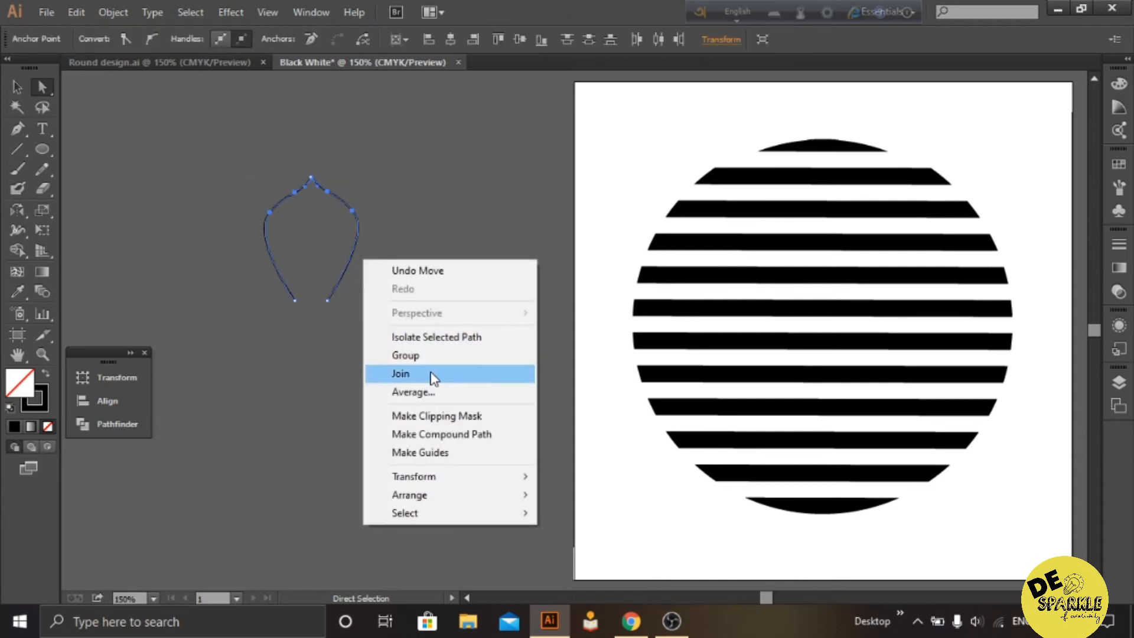
pyautogui.click(429, 372)
pyautogui.click(714, 337)
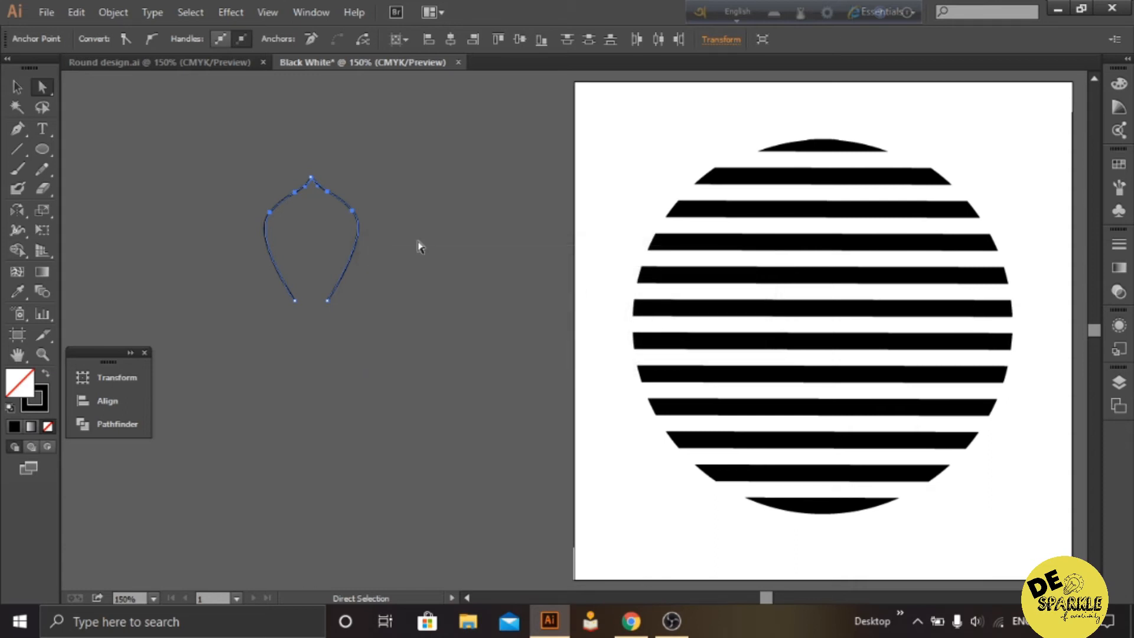
# Step: Fill the whole petal shape with white
pyautogui.click(16, 87)
pyautogui.click(198, 183)
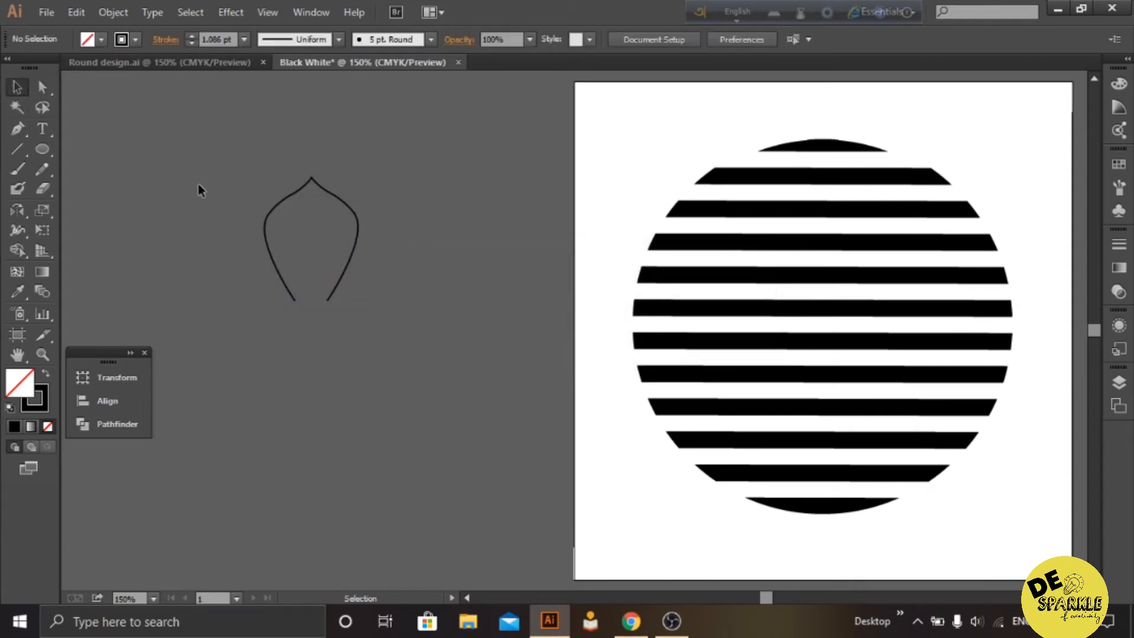
pyautogui.click(276, 205)
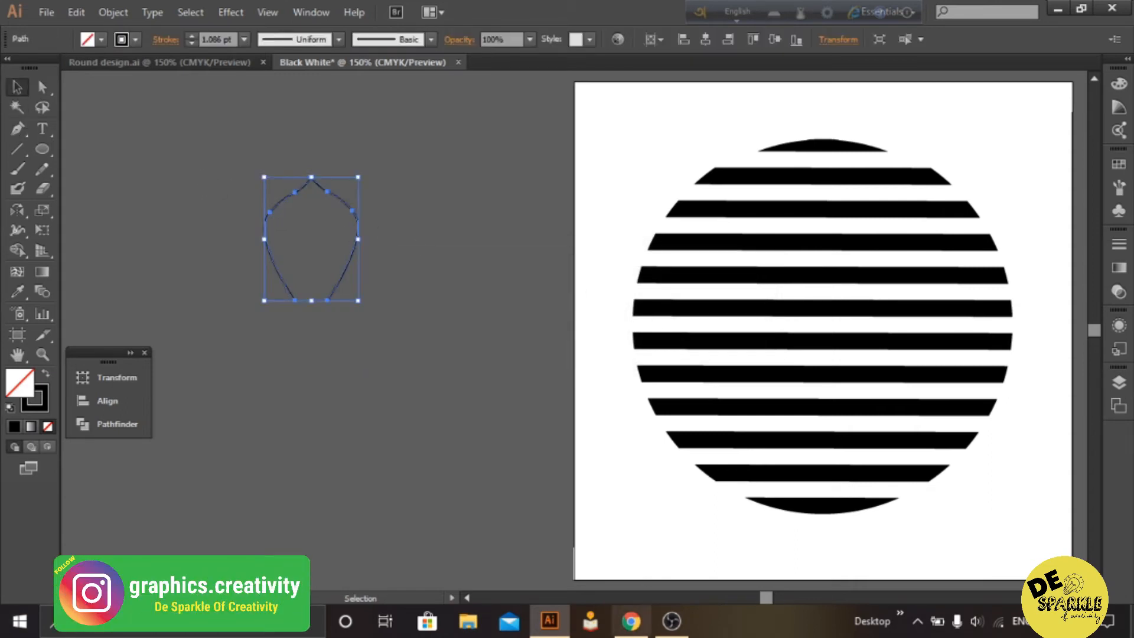
pyautogui.click(89, 40)
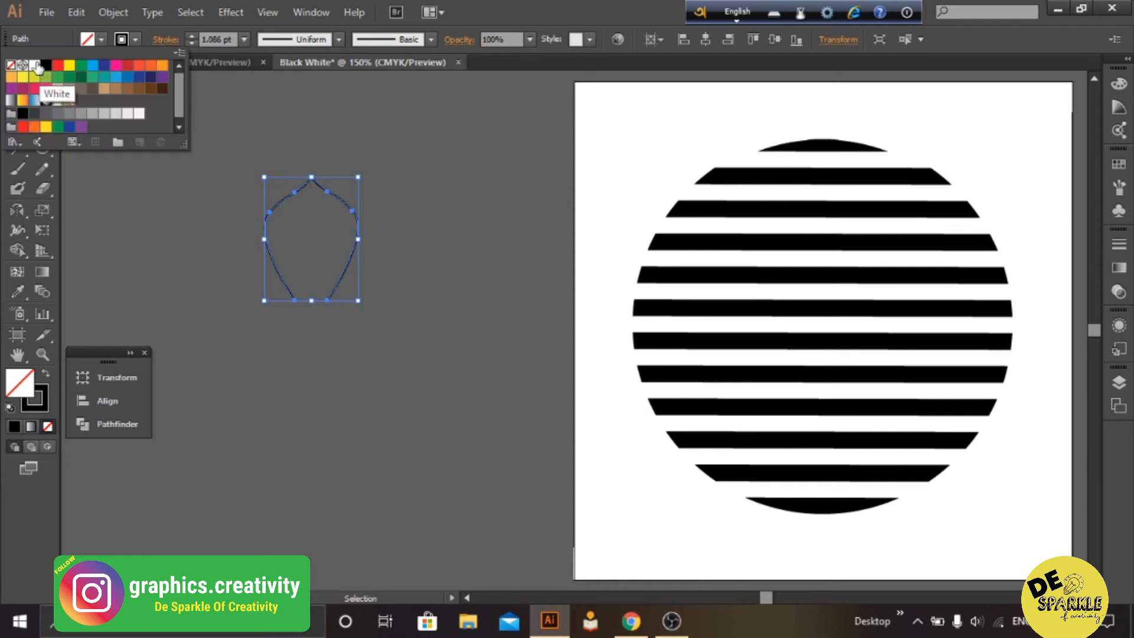
pyautogui.click(36, 67)
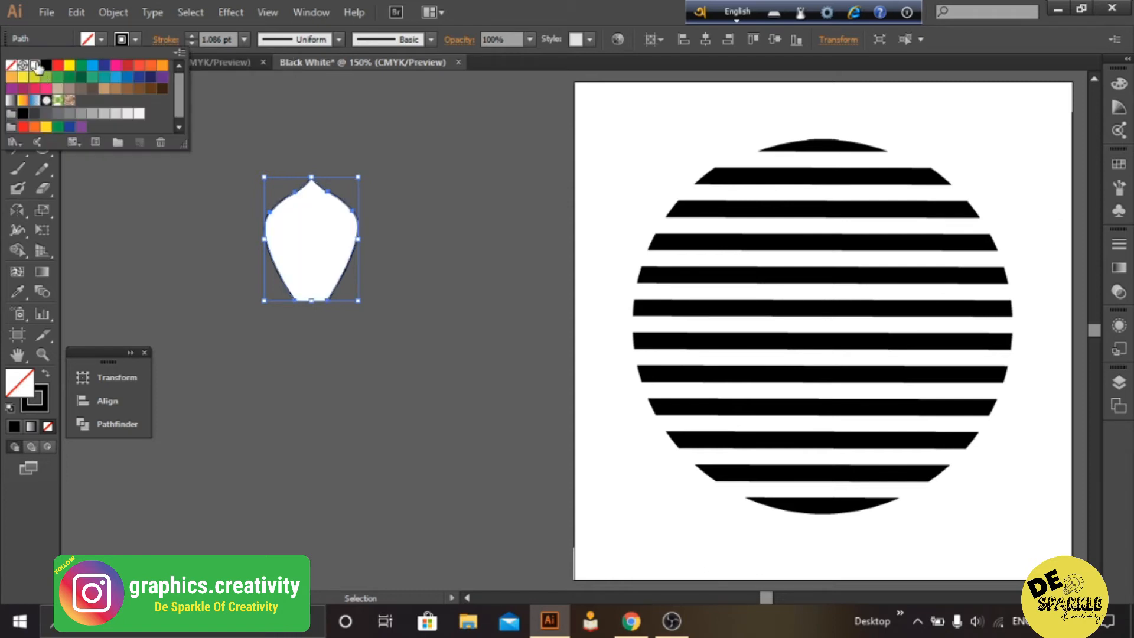
# Step: Thicken the petal's stroke to 3 pt
pyautogui.click(192, 37)
pyautogui.click(192, 37)
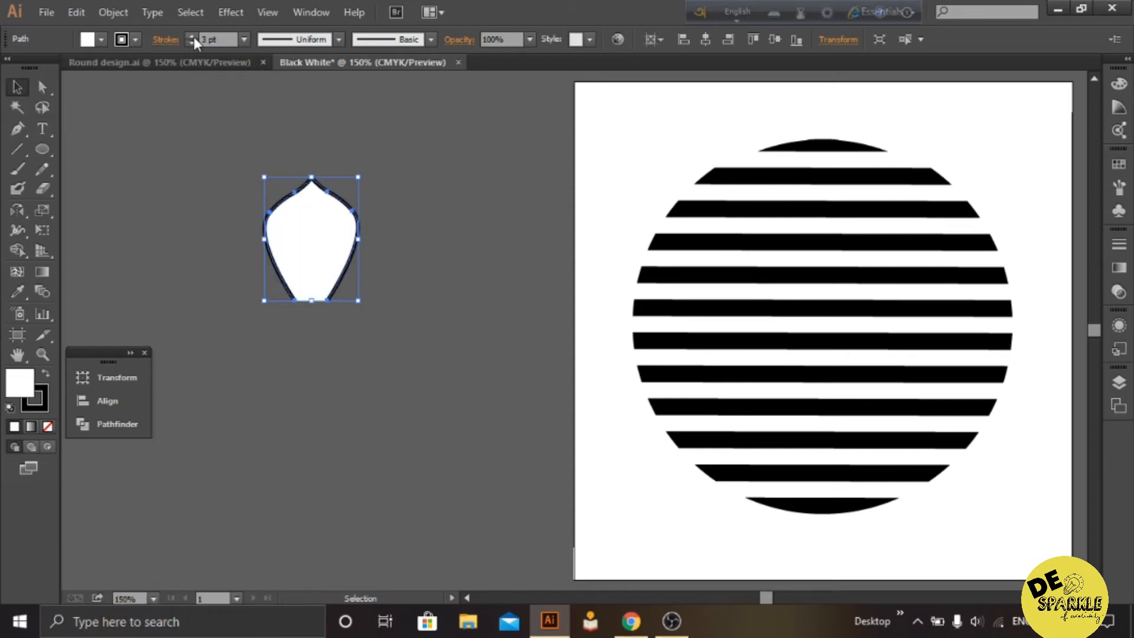
pyautogui.click(206, 112)
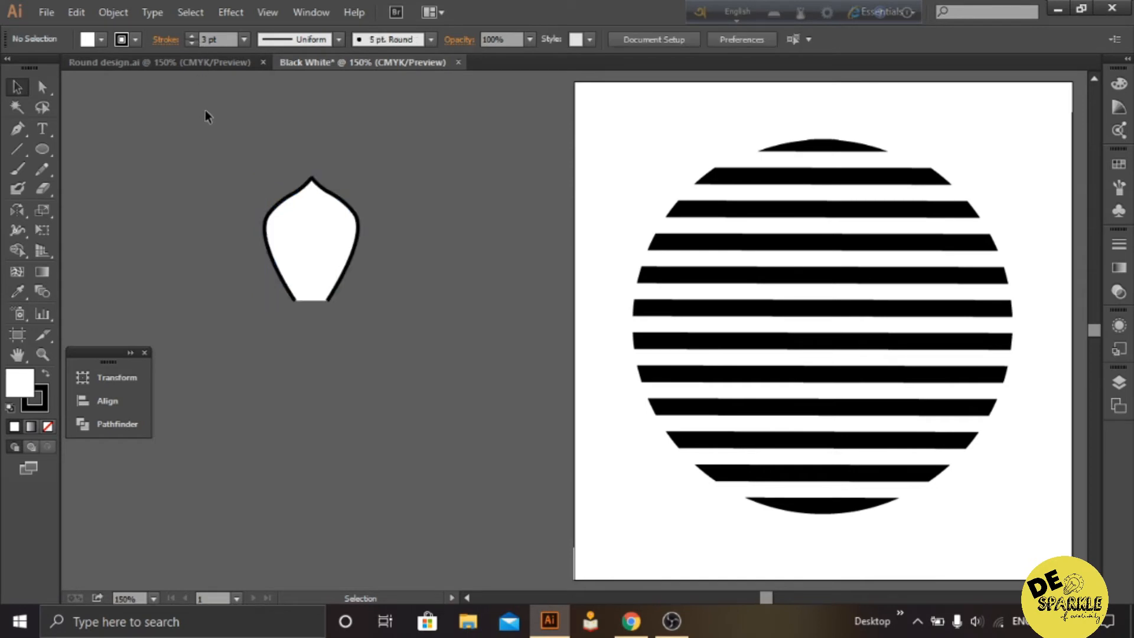
pyautogui.hotkey('ctrl', 'z')
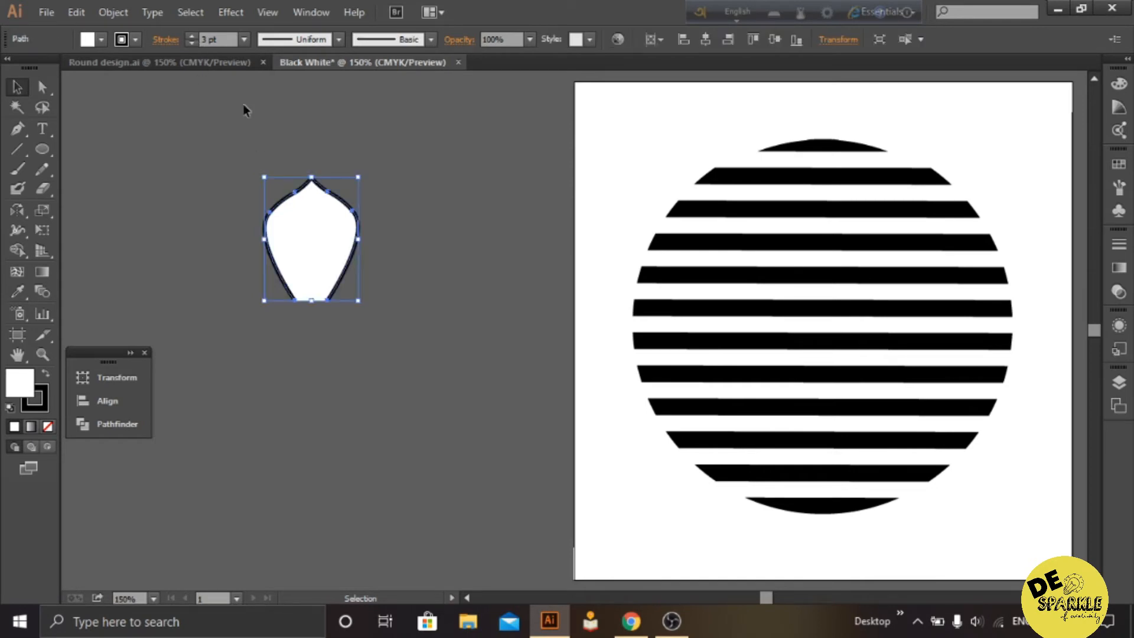
# Step: Set the petal's stroke weight to 1 pt and leave the petal selected
pyautogui.click(192, 42)
pyautogui.click(192, 43)
pyautogui.click(245, 142)
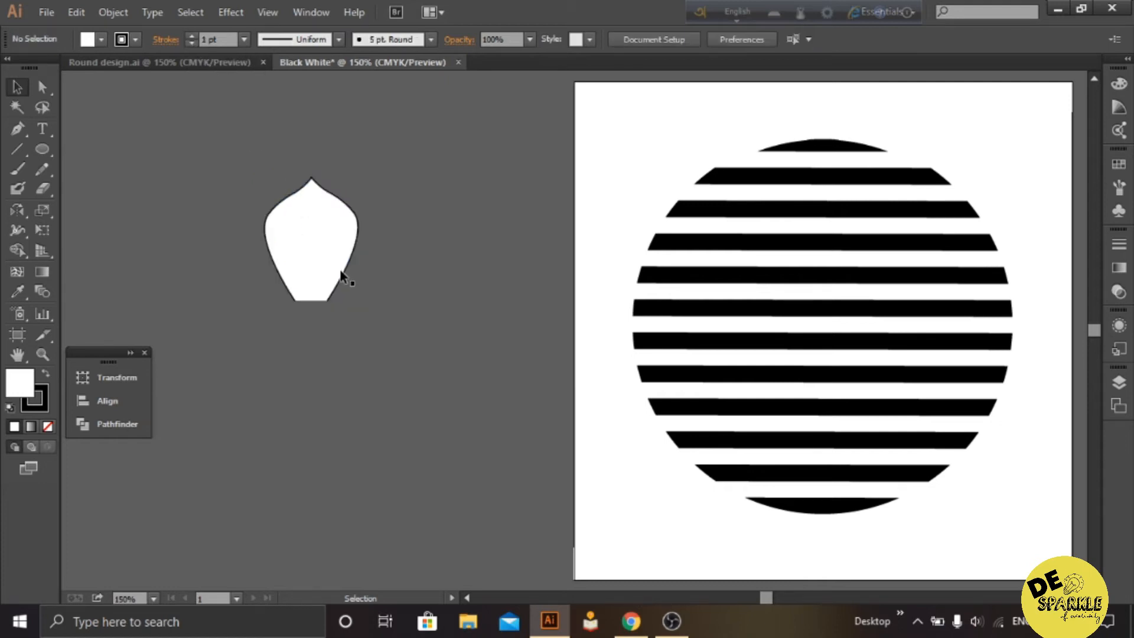
pyautogui.moveTo(301, 272); pyautogui.dragTo(295, 272)
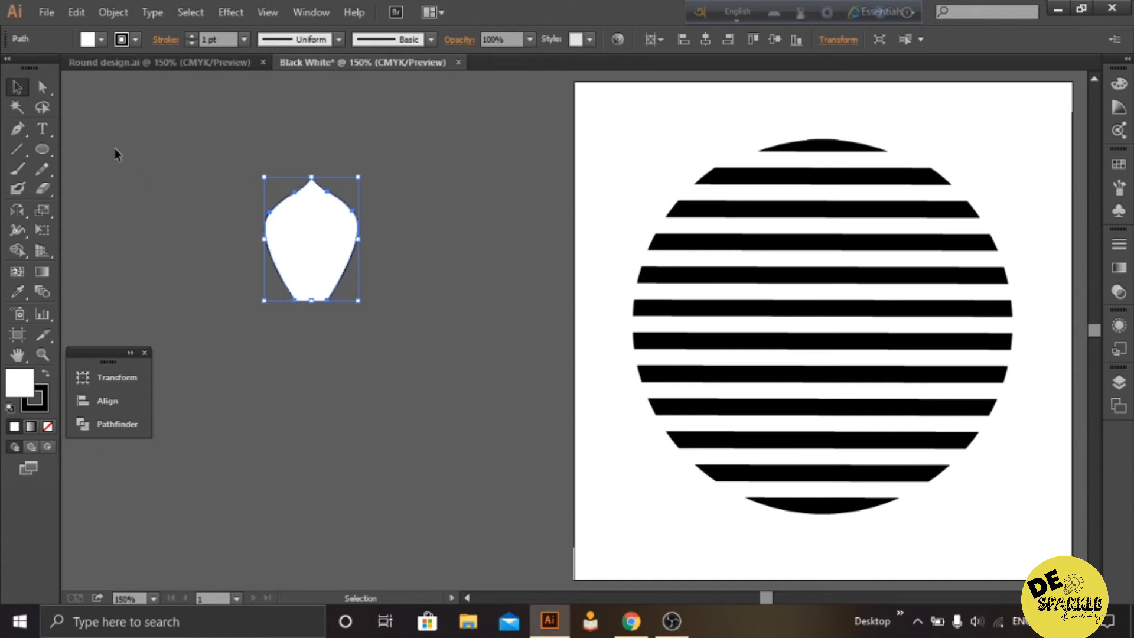
# Step: Show the rulers and place a vertical guide through the petal's centre line and a horizontal guide just below its base
pyautogui.hotkey('ctrl', 'r')
pyautogui.moveTo(72, 76); pyautogui.dragTo(308, 330)
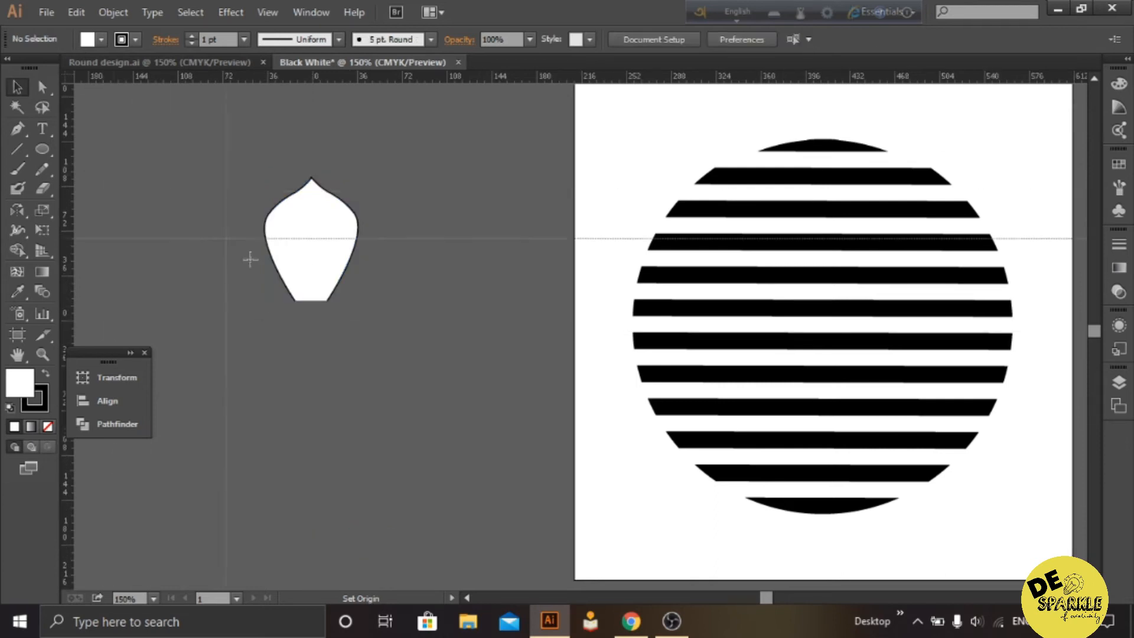
pyautogui.moveTo(249, 242); pyautogui.dragTo(312, 323)
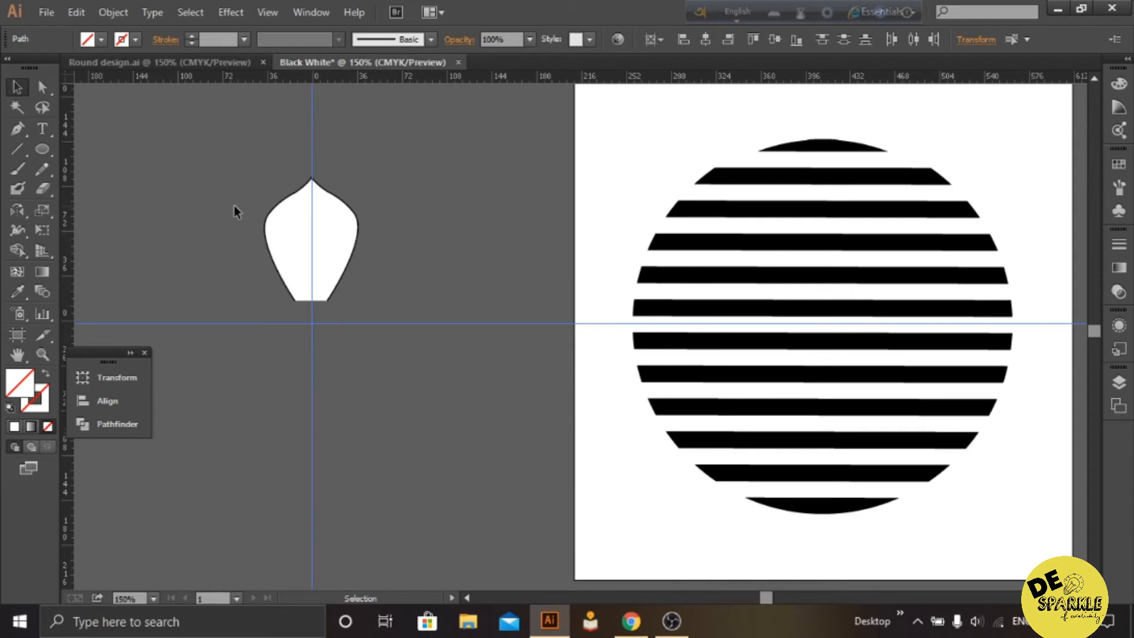
pyautogui.click(297, 262)
pyautogui.click(213, 287)
# Step: Try to rotate the petal itself by 72° about the point where the guides cross, and undo the rotation
pyautogui.click(301, 285)
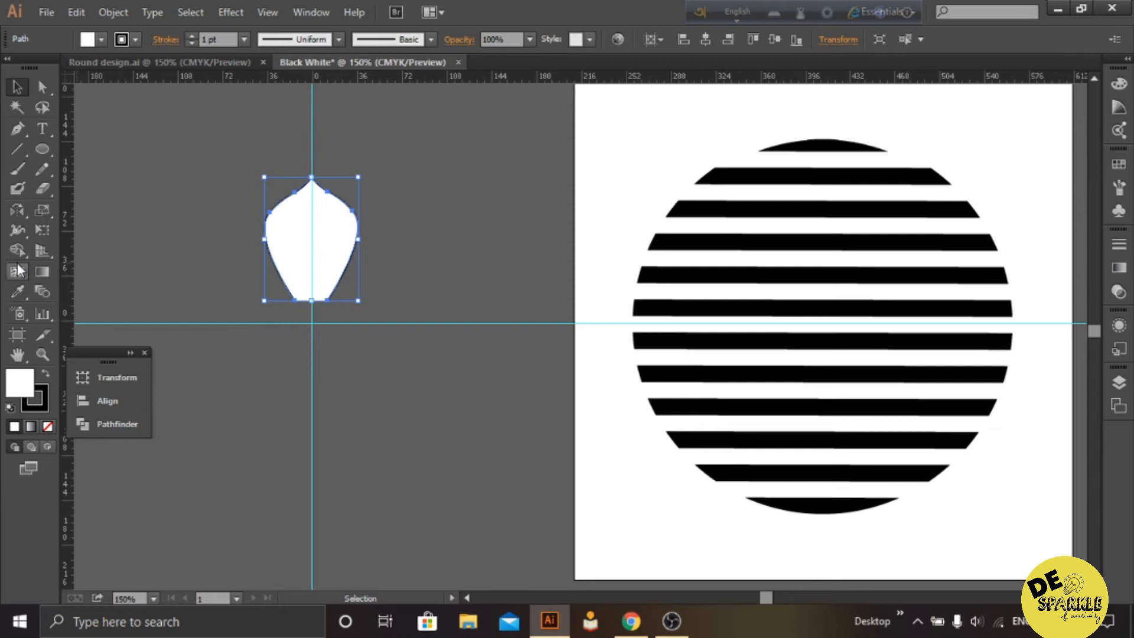
pyautogui.click(16, 211)
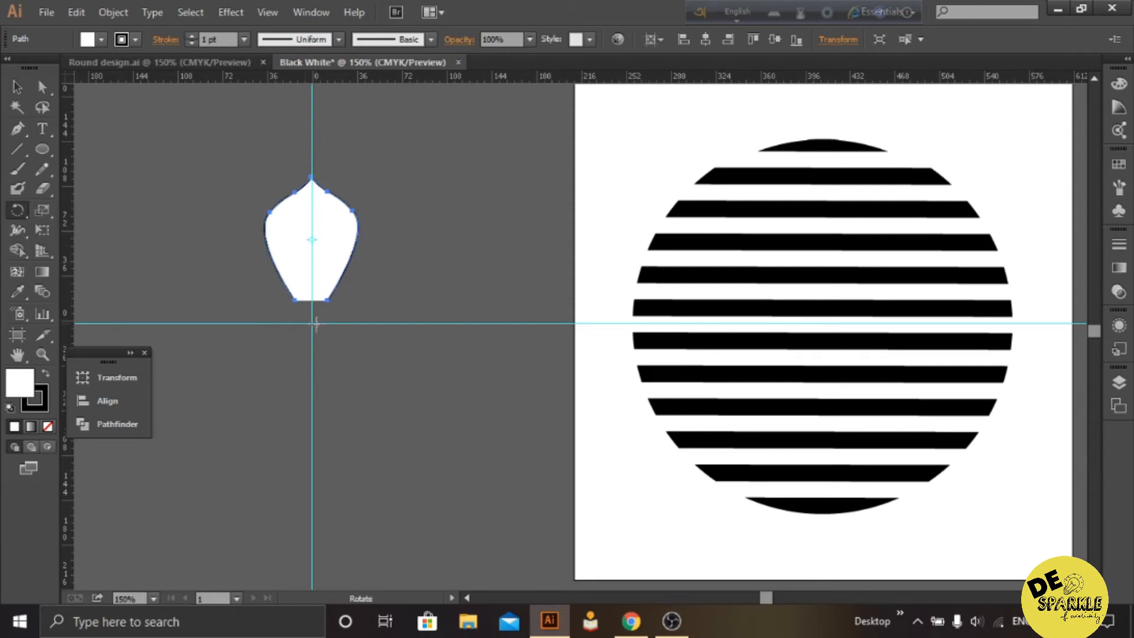
pyautogui.moveTo(312, 240); pyautogui.dragTo(311, 324)
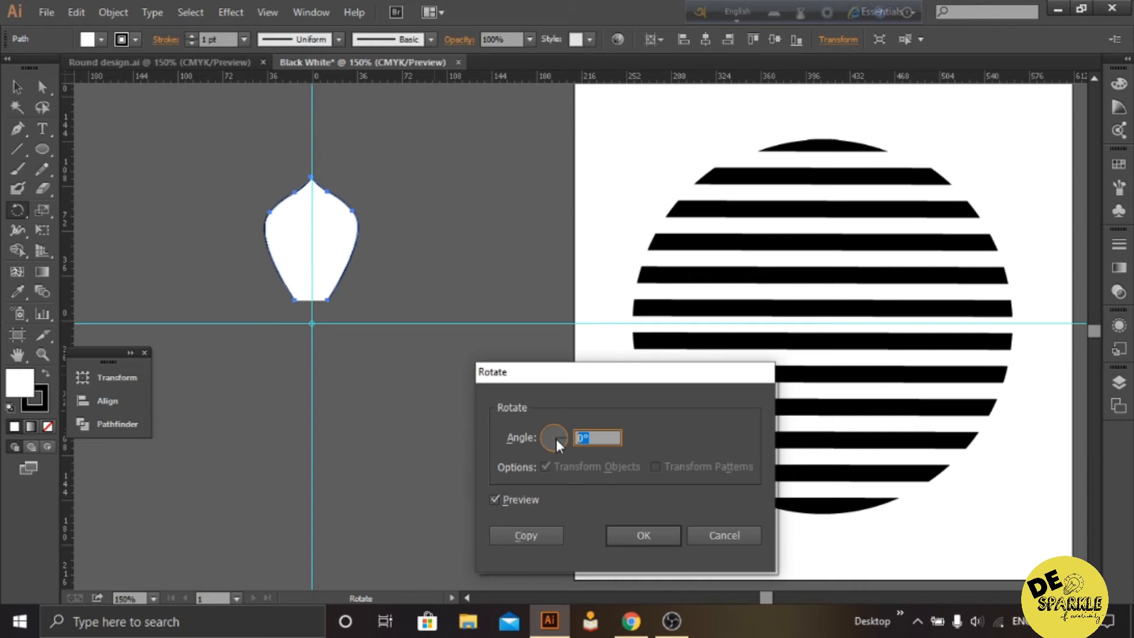
pyautogui.write('72')
pyautogui.click(662, 533)
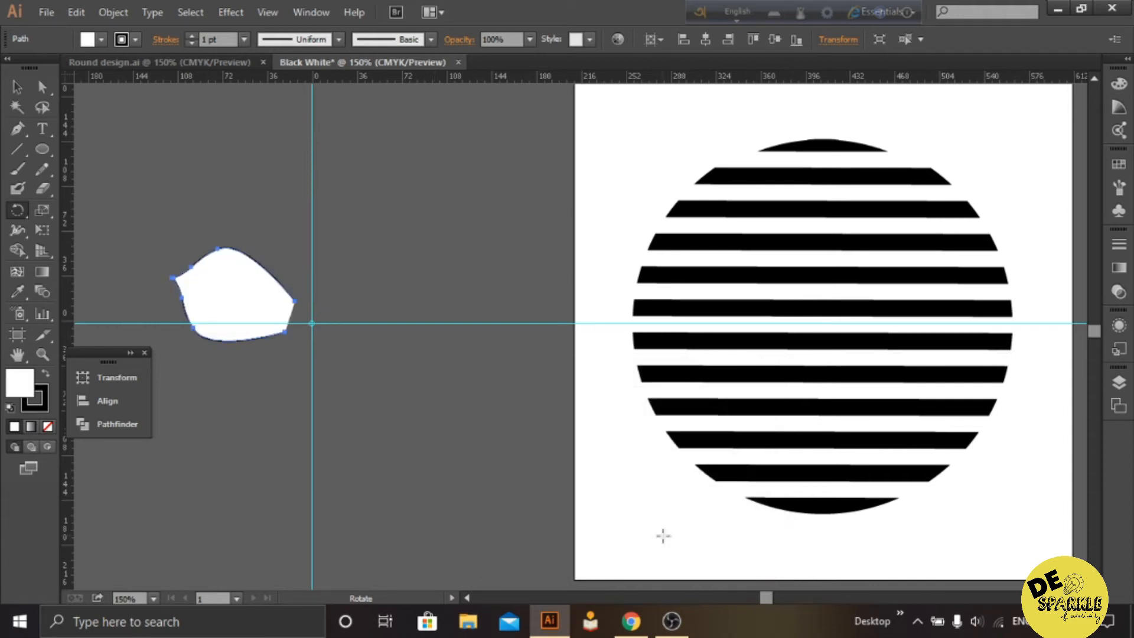
pyautogui.hotkey('ctrl', 'z')
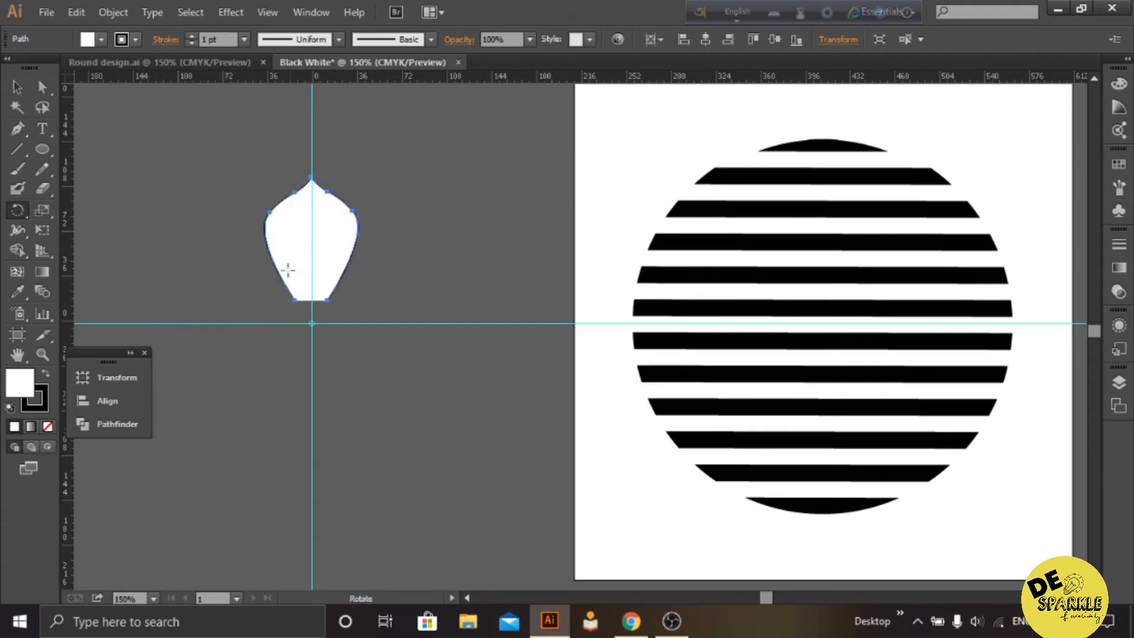
# Step: Rotate a copy of the petal 72° about the guide intersection and repeat it three times to form a five-petal flower
pyautogui.keyDown('alt'); pyautogui.click(312, 324); pyautogui.keyUp('alt')
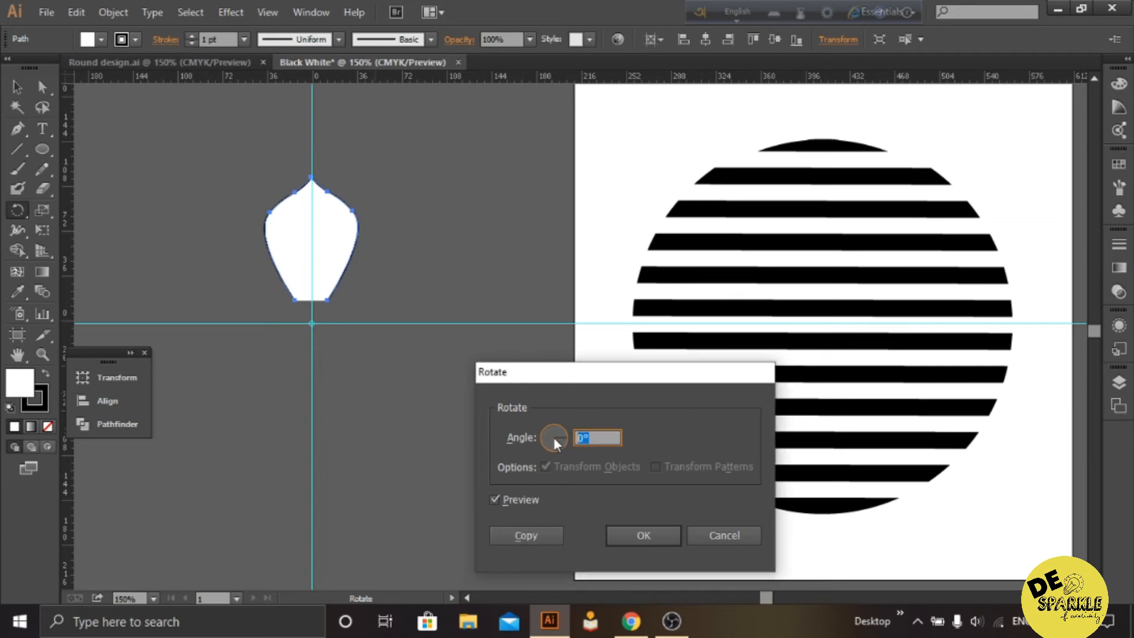
pyautogui.write('72')
pyautogui.click(528, 537)
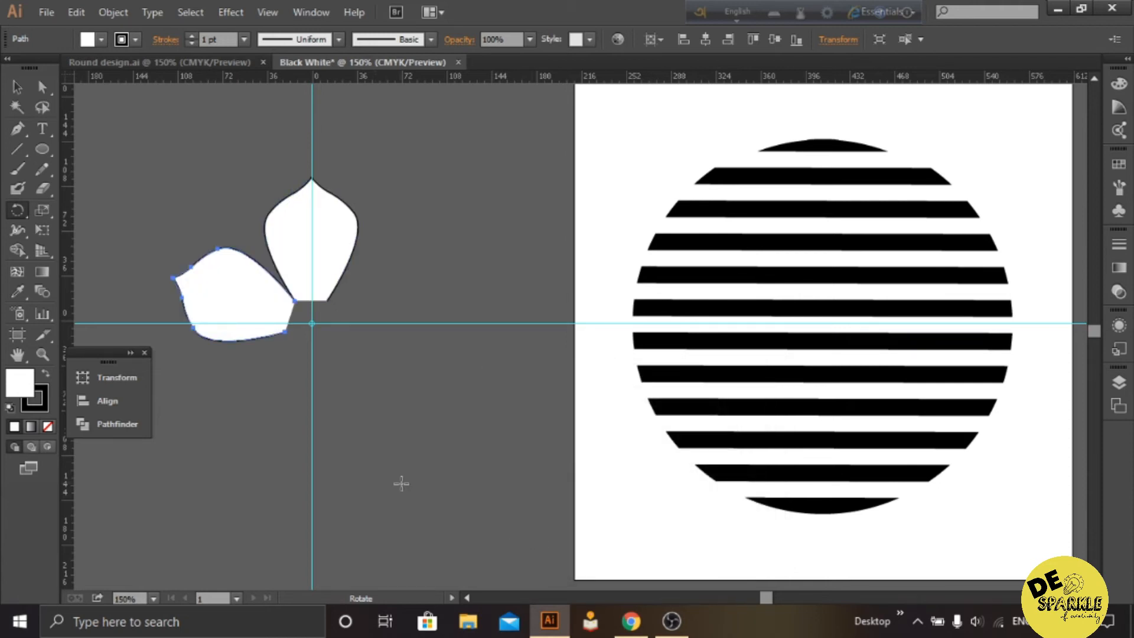
pyautogui.hotkey('ctrl', 'd')
pyautogui.hotkey('ctrl', 'd')
pyautogui.hotkey('ctrl', 'd')
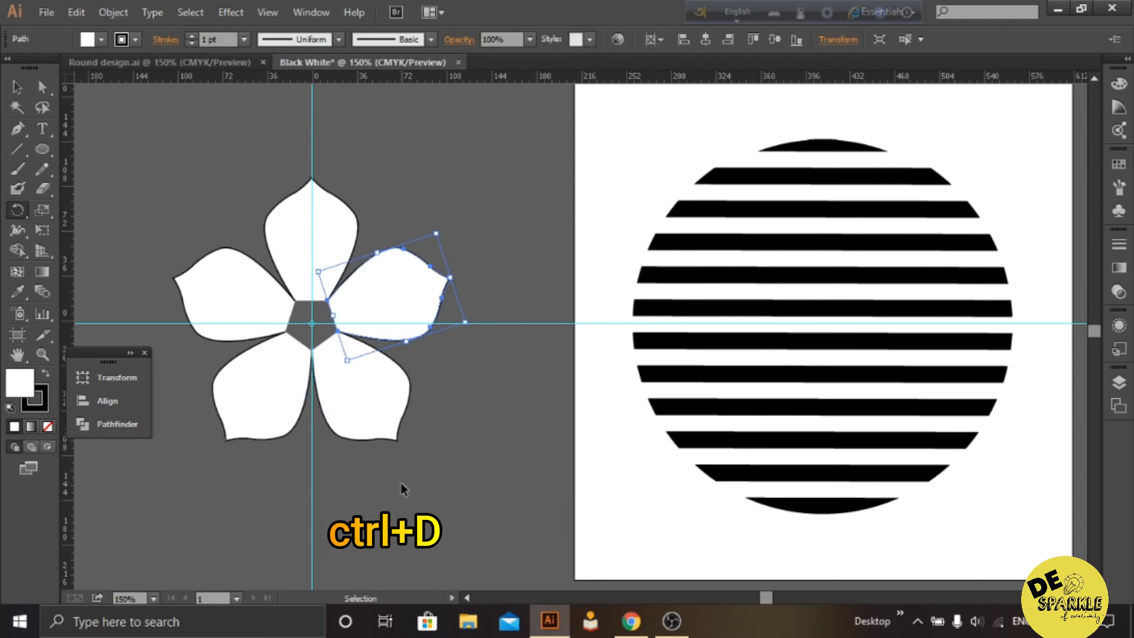
pyautogui.click(17, 87)
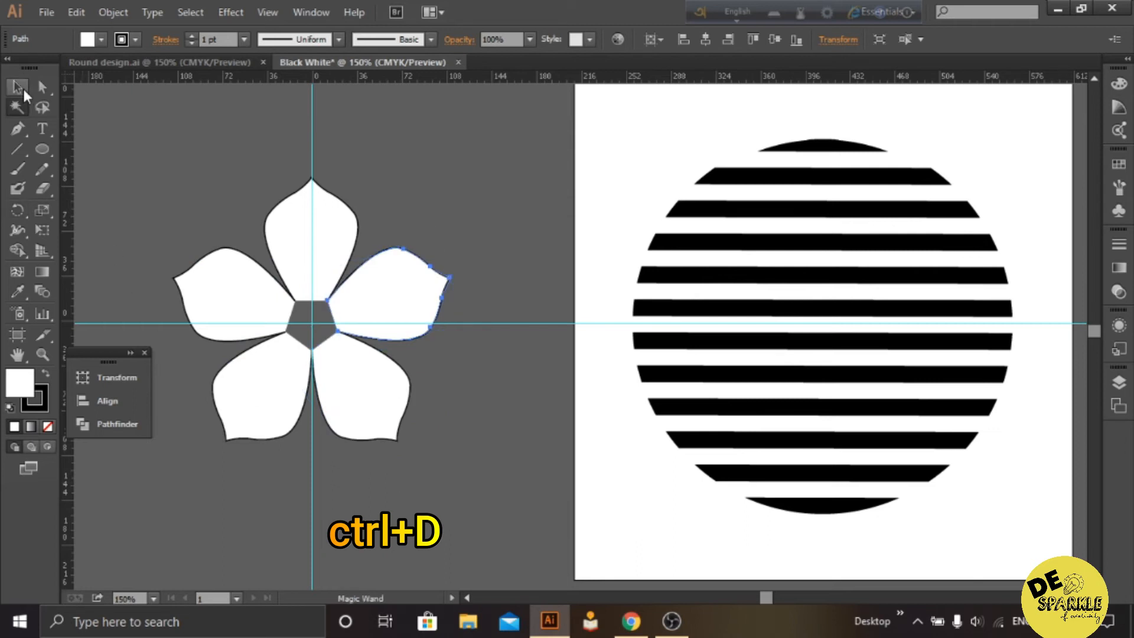
pyautogui.click(118, 159)
# Step: Draw a circle centred on the guide intersection over the flower's middle and give it a red stroke
pyautogui.moveTo(43, 145); pyautogui.dragTo(92, 188)
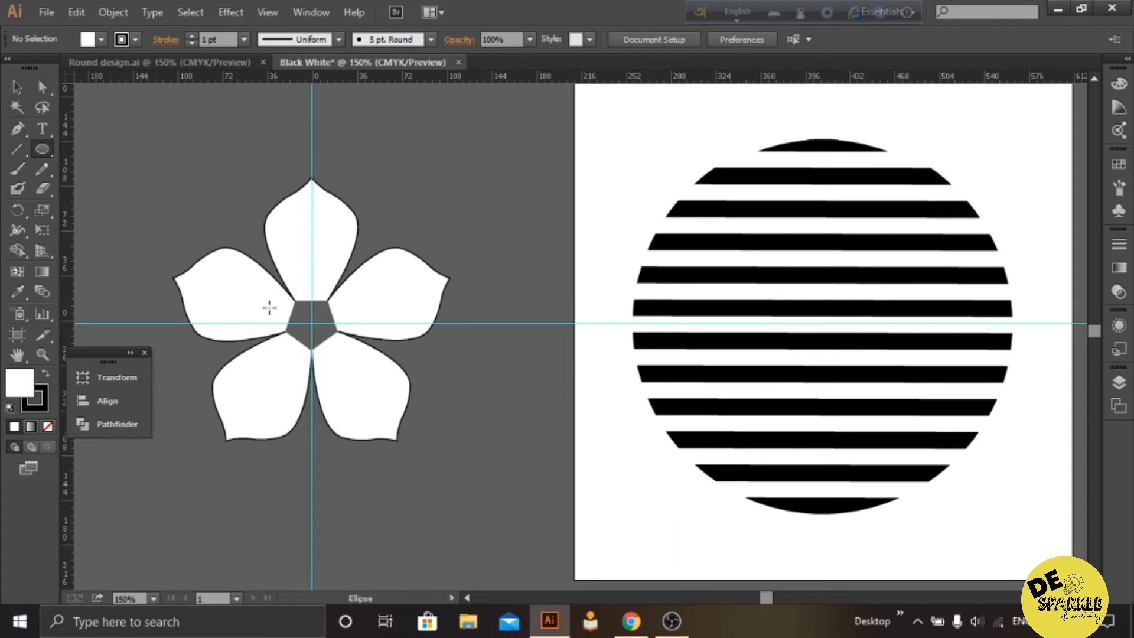
pyautogui.moveTo(313, 323); pyautogui.dragTo(336, 352)
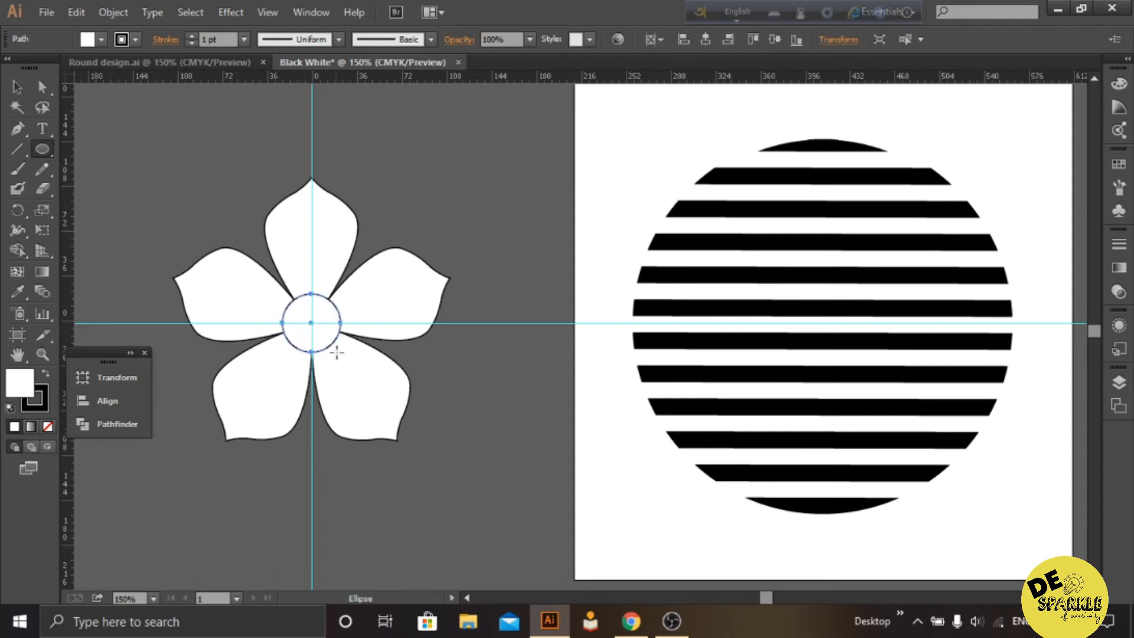
pyautogui.click(120, 39)
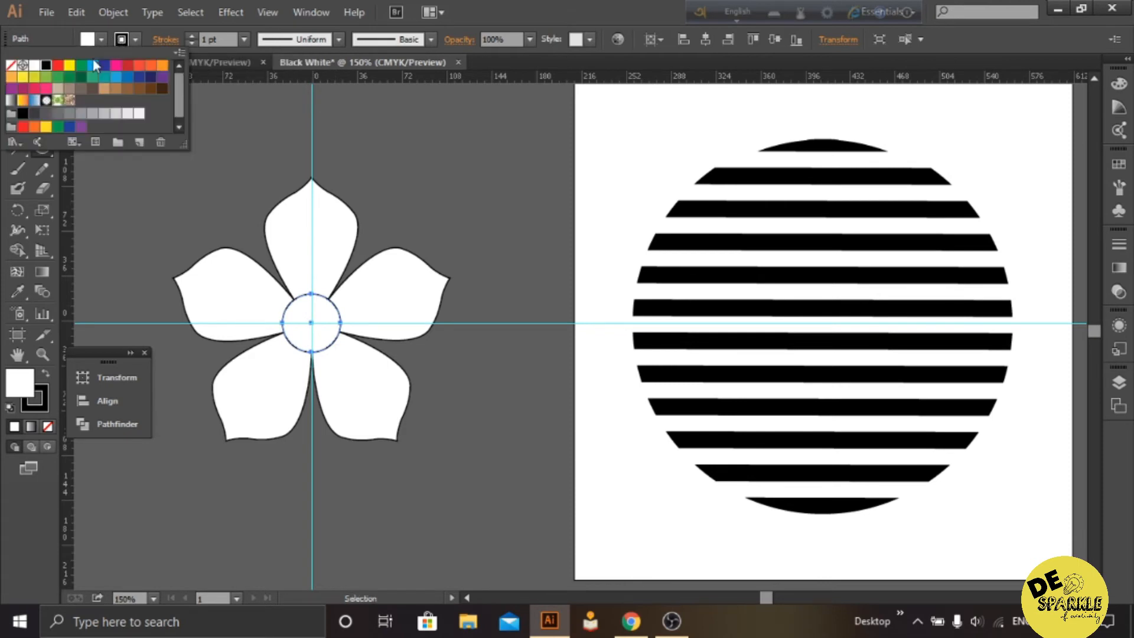
pyautogui.click(129, 71)
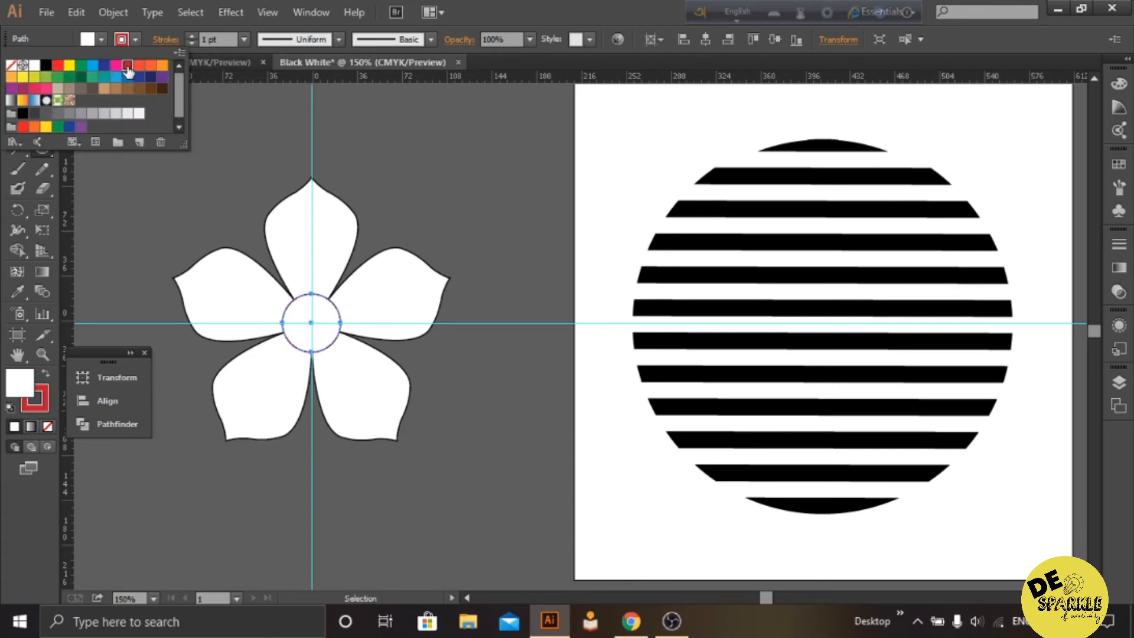
# Step: Increase the centre circle's stroke weight to 8 pt
pyautogui.click(192, 37)
pyautogui.click(191, 38)
pyautogui.click(191, 37)
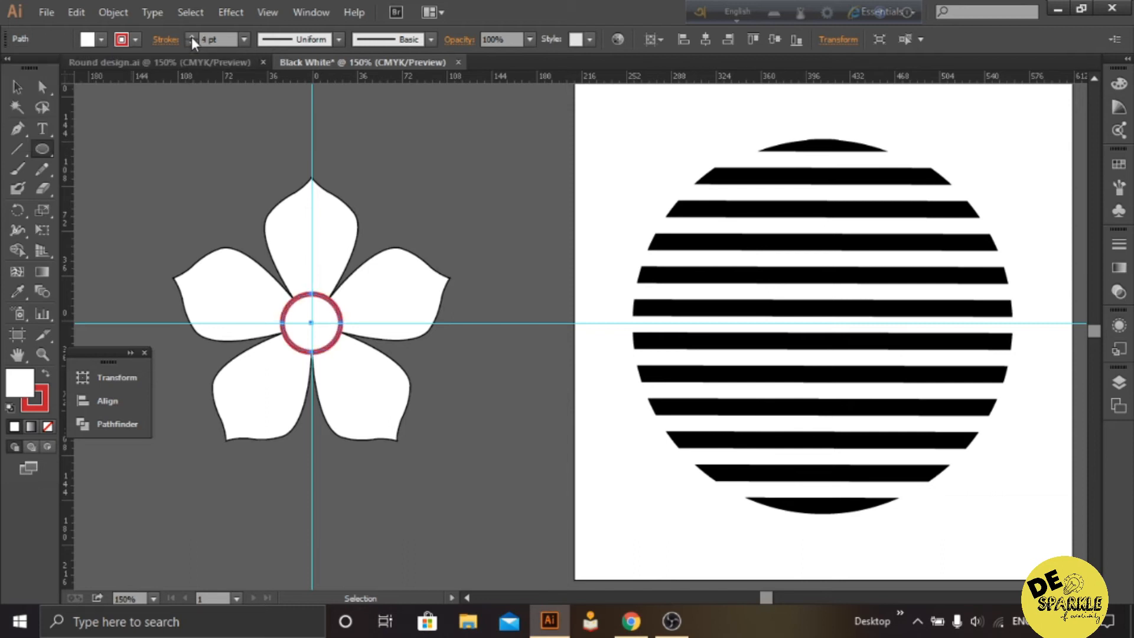
pyautogui.click(191, 36)
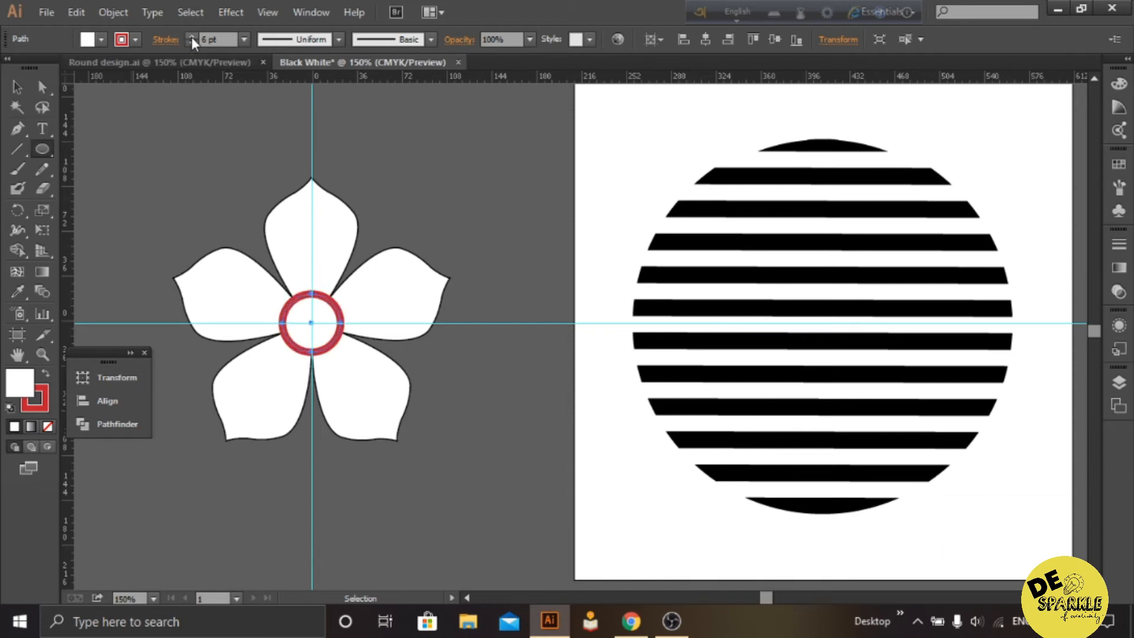
pyautogui.click(191, 37)
pyautogui.click(191, 37)
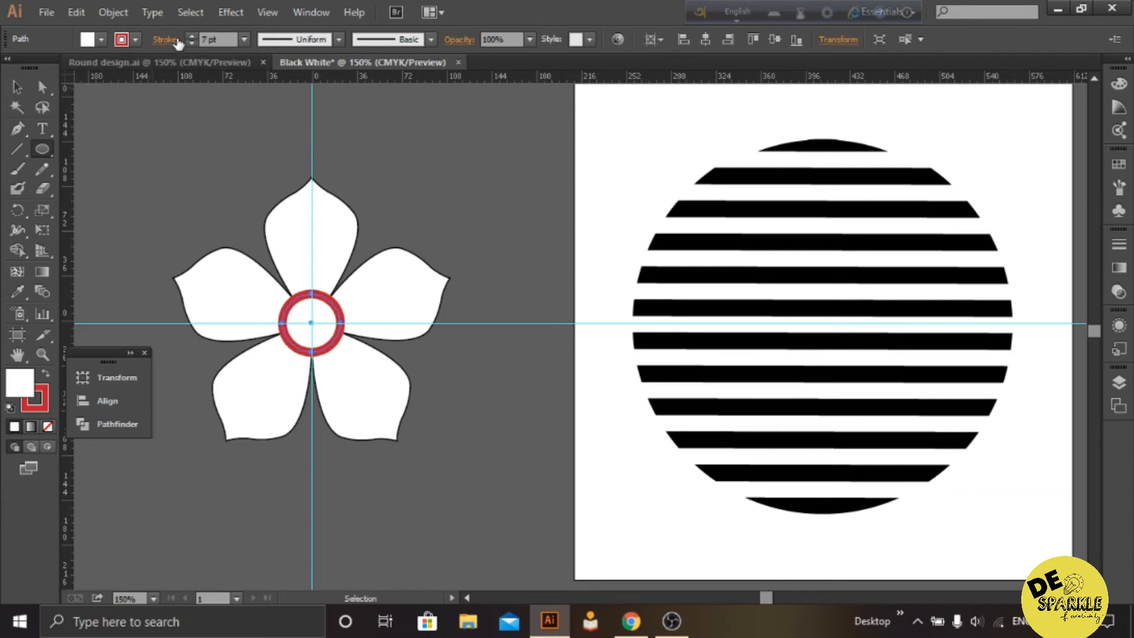
pyautogui.click(42, 107)
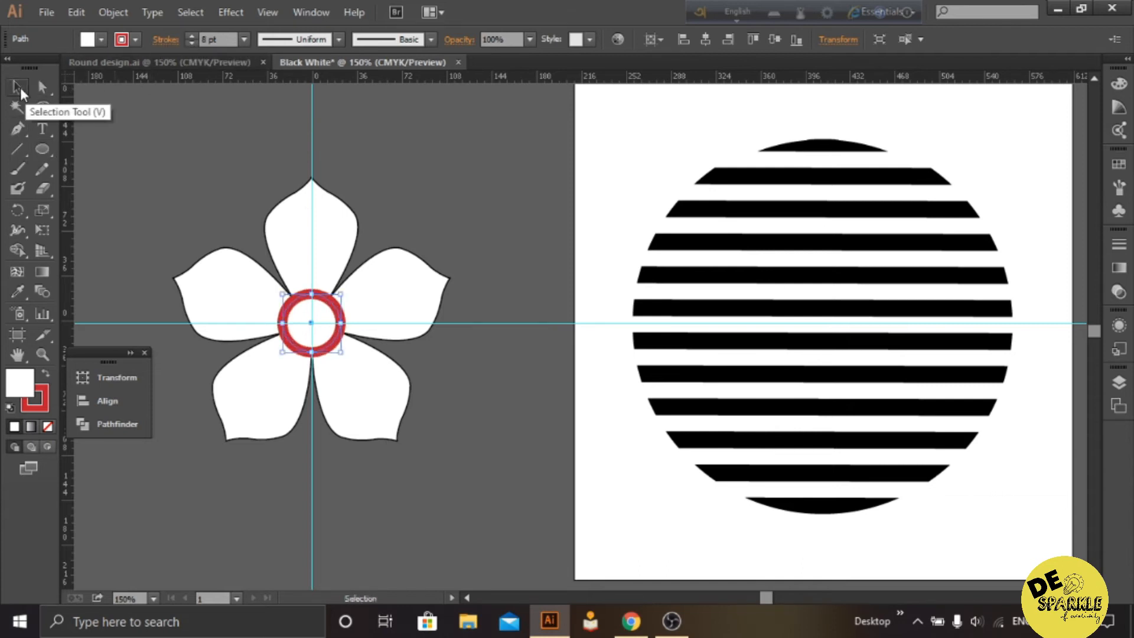
# Step: Scale the centre circle down slightly about its centre so it fits closer to the petal bases
pyautogui.click(14, 86)
pyautogui.click(127, 177)
pyautogui.click(328, 352)
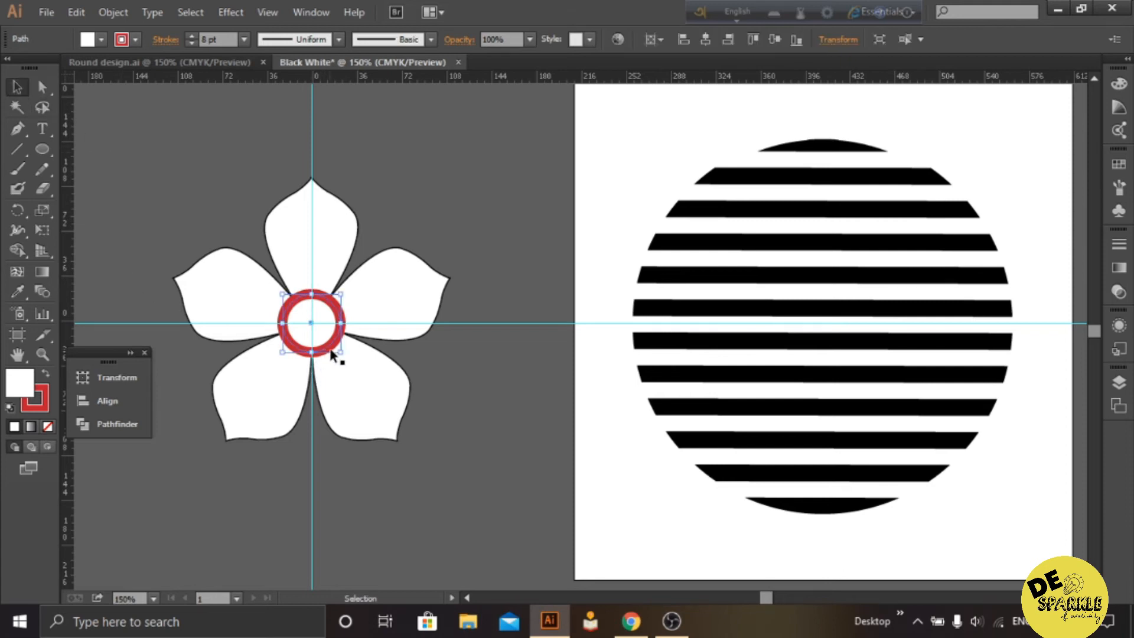
pyautogui.moveTo(343, 351); pyautogui.dragTo(337, 348)
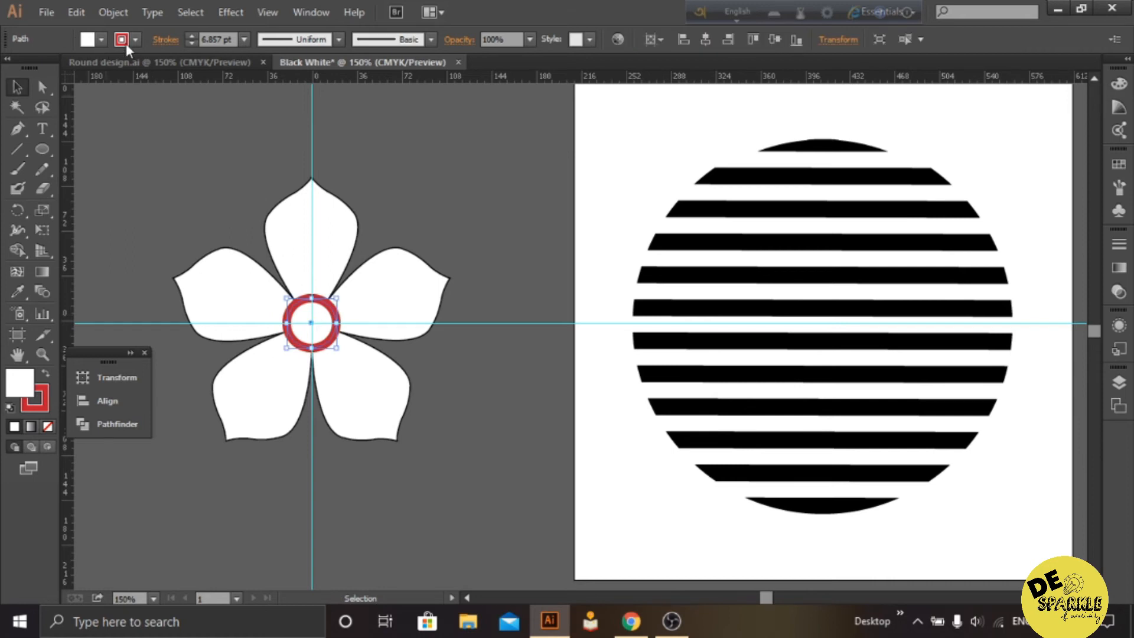
# Step: Change the centre circle's stroke to white and its fill to red
pyautogui.click(101, 42)
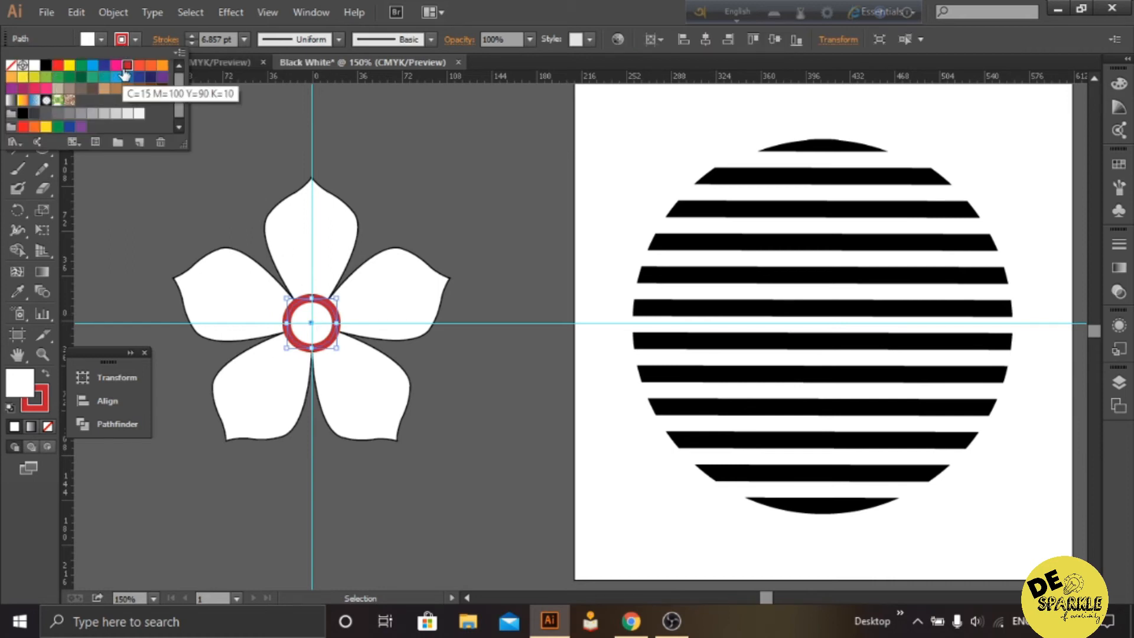
pyautogui.click(33, 66)
pyautogui.click(91, 40)
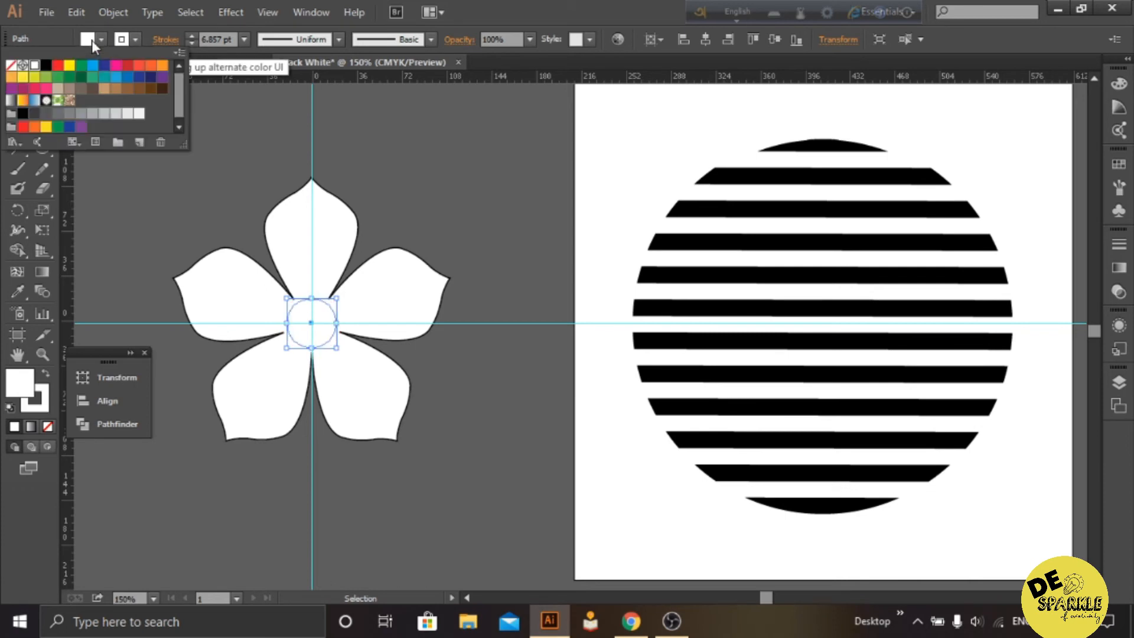
pyautogui.click(127, 65)
pyautogui.click(171, 179)
pyautogui.click(182, 210)
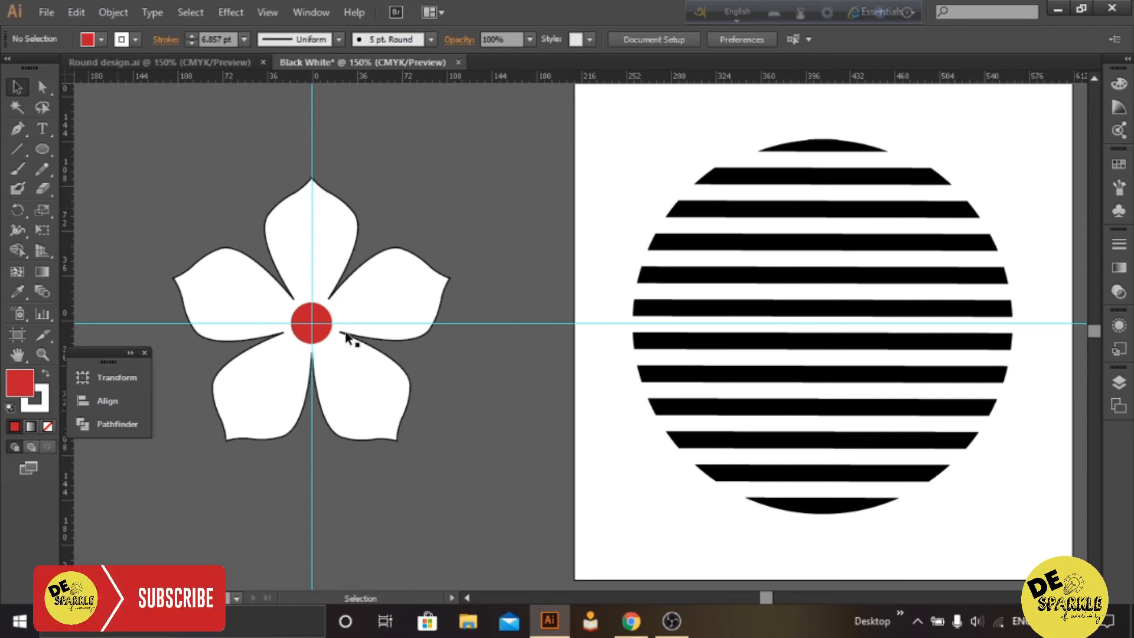
# Step: Enlarge the red centre circle slightly, keeping it centred on the guide intersection
pyautogui.click(309, 314)
pyautogui.click(399, 196)
pyautogui.click(307, 300)
pyautogui.click(297, 316)
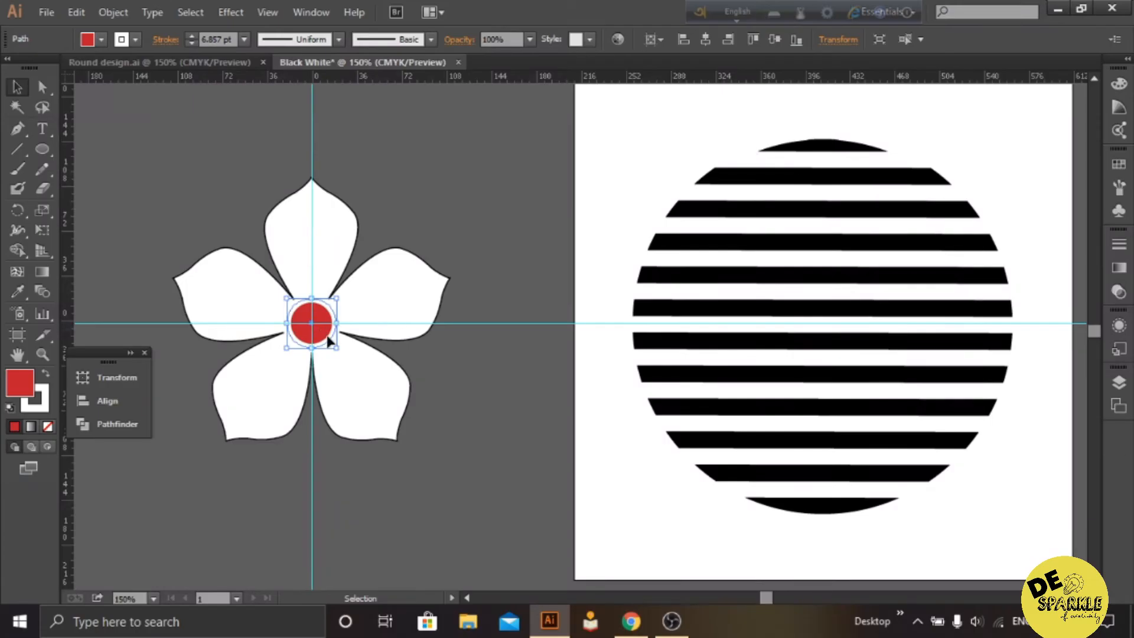
pyautogui.moveTo(336, 349); pyautogui.dragTo(344, 357)
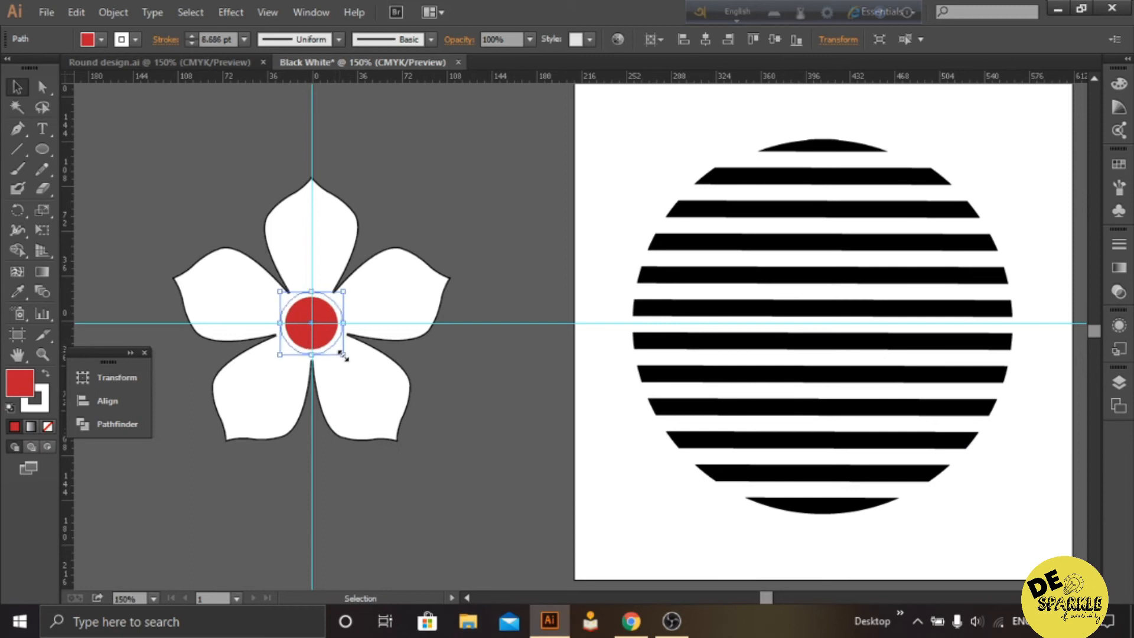
pyautogui.click(388, 180)
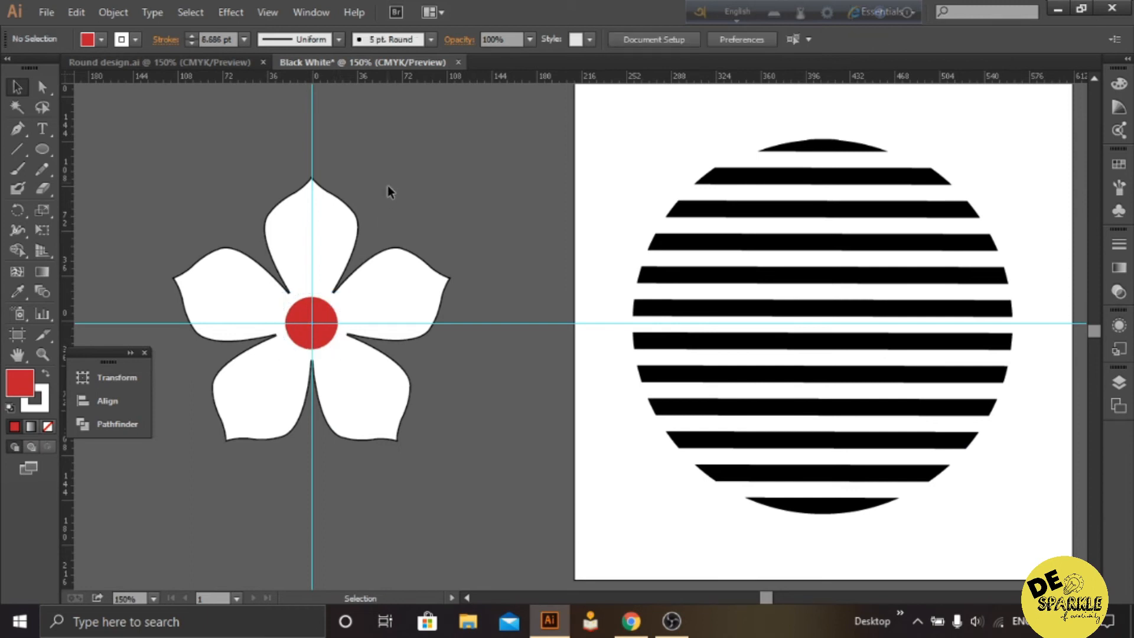
pyautogui.click(316, 335)
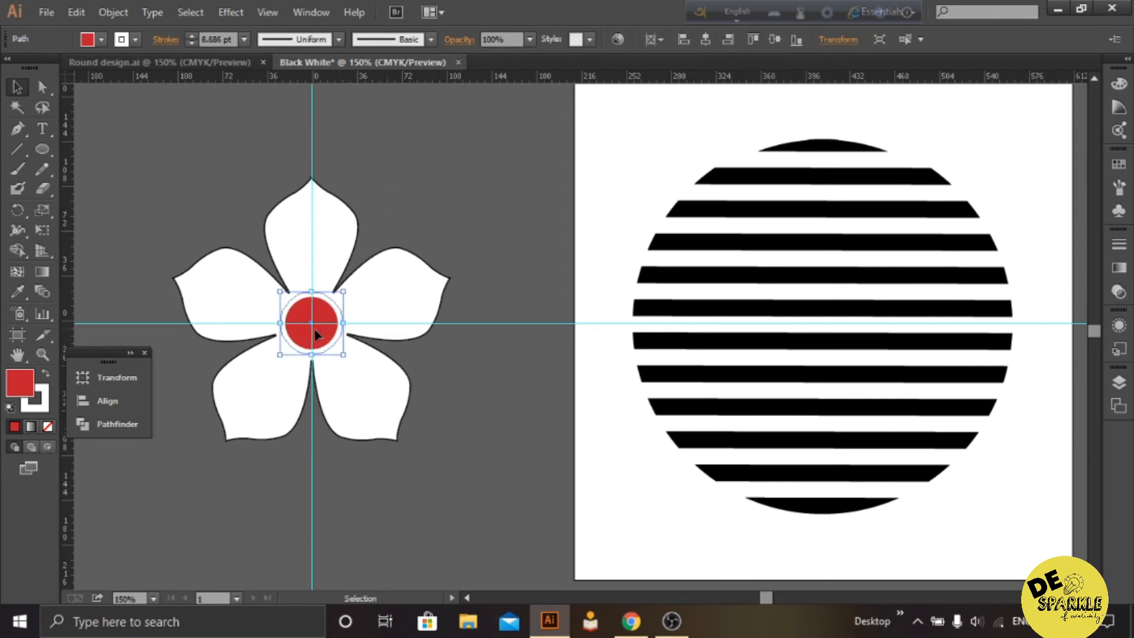
pyautogui.click(425, 183)
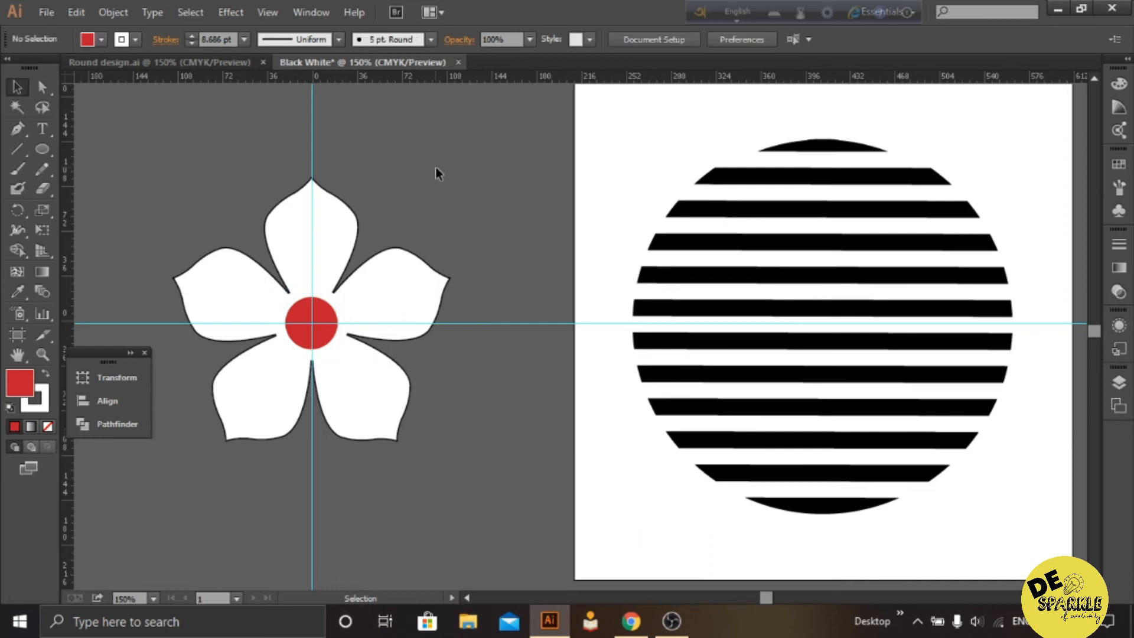
# Step: Recolour the stroke of the red centre circle to light grey
pyautogui.click(312, 297)
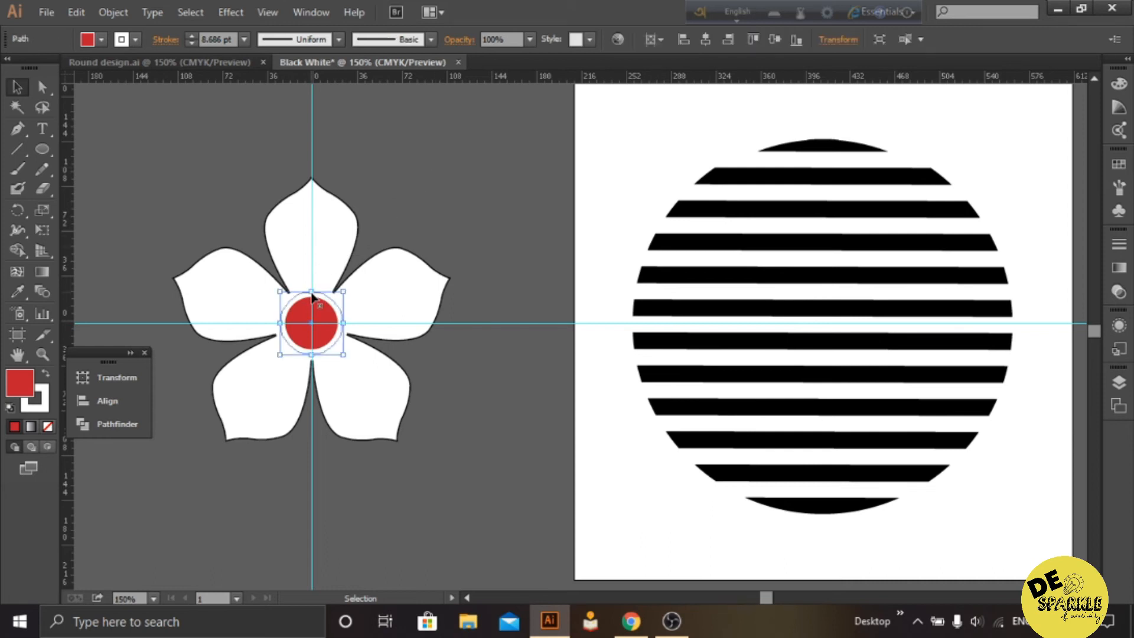
pyautogui.click(126, 42)
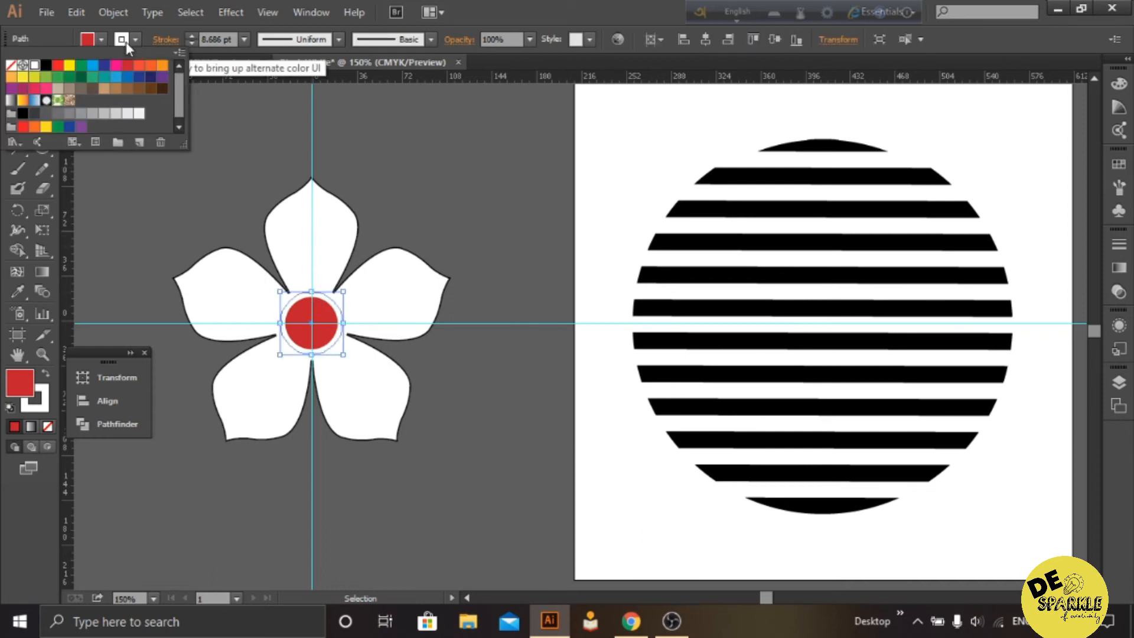
pyautogui.click(126, 114)
pyautogui.click(198, 201)
pyautogui.click(197, 202)
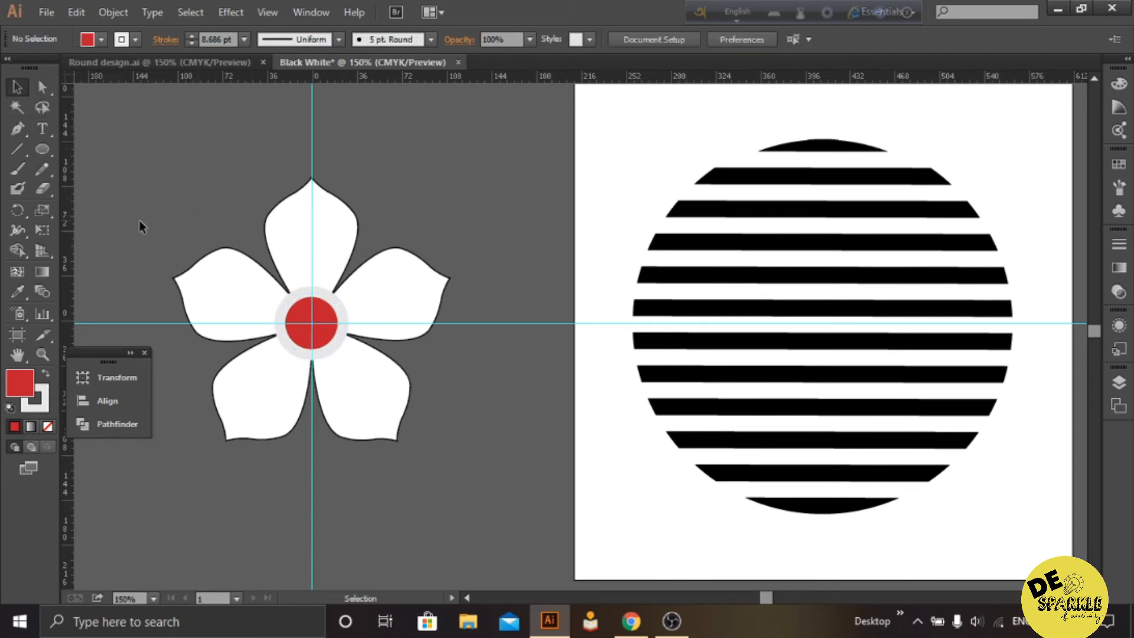
# Step: Shrink the grey-ringed centre circle slightly about its centre
pyautogui.click(309, 335)
pyautogui.moveTo(341, 355); pyautogui.dragTo(338, 350)
pyautogui.click(412, 223)
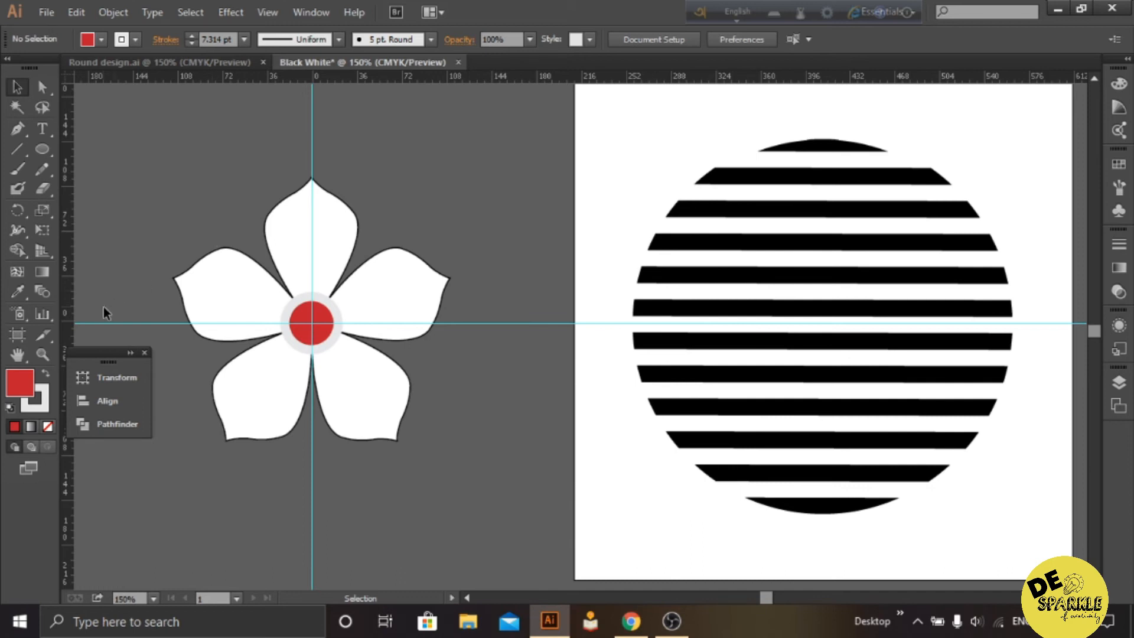
# Step: Draw a short curved vein line with the Pen tool from the flower's centre up the left half of the top petal
pyautogui.click(23, 146)
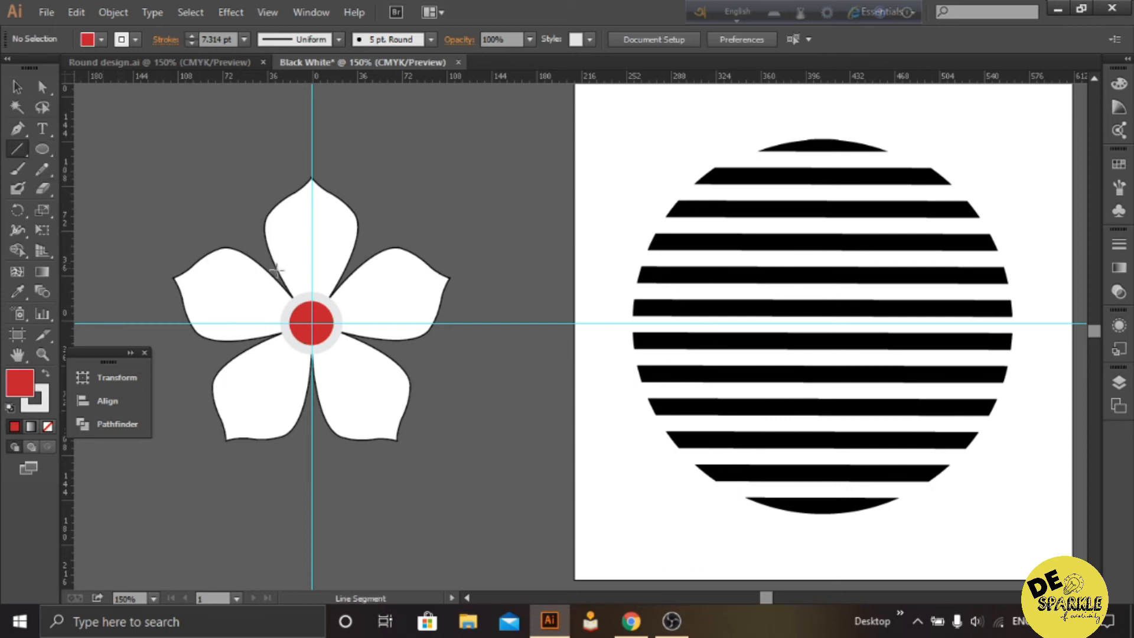
pyautogui.press('p')
pyautogui.click(303, 292)
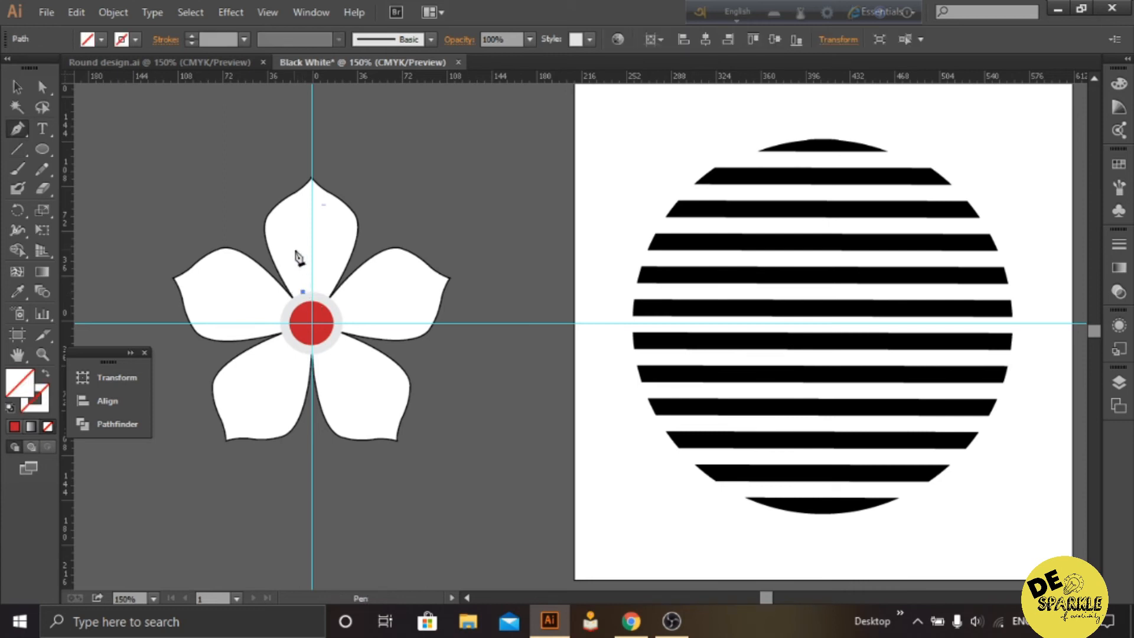
pyautogui.click(287, 262)
pyautogui.click(294, 244)
pyautogui.click(298, 227)
pyautogui.keyDown('ctrl'); pyautogui.click(294, 244); pyautogui.keyUp('ctrl')
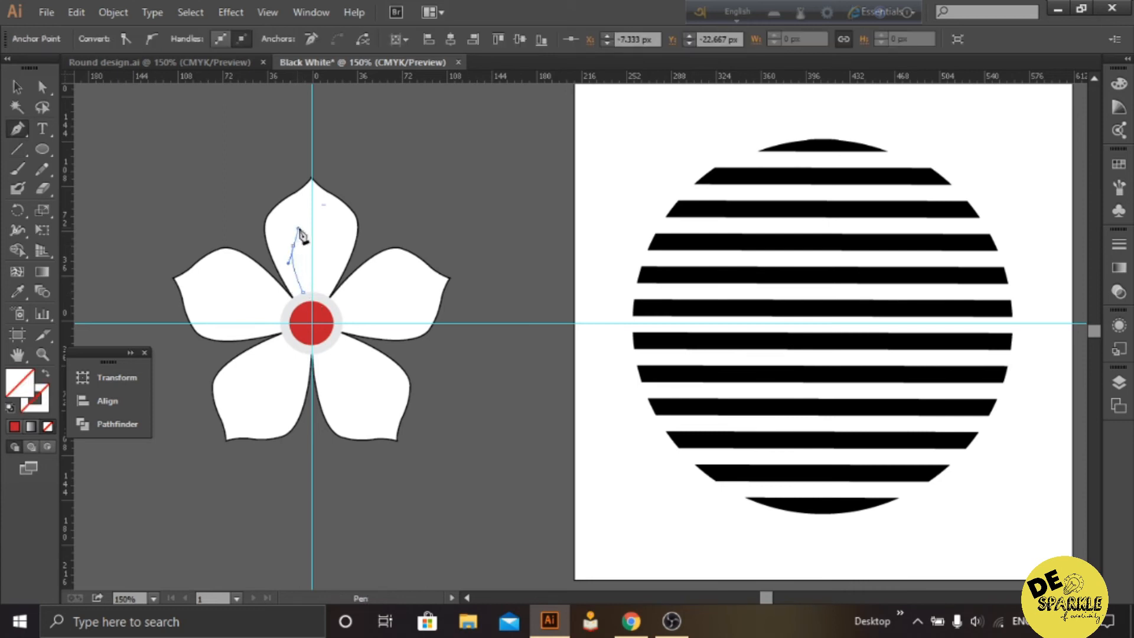
pyautogui.click(17, 89)
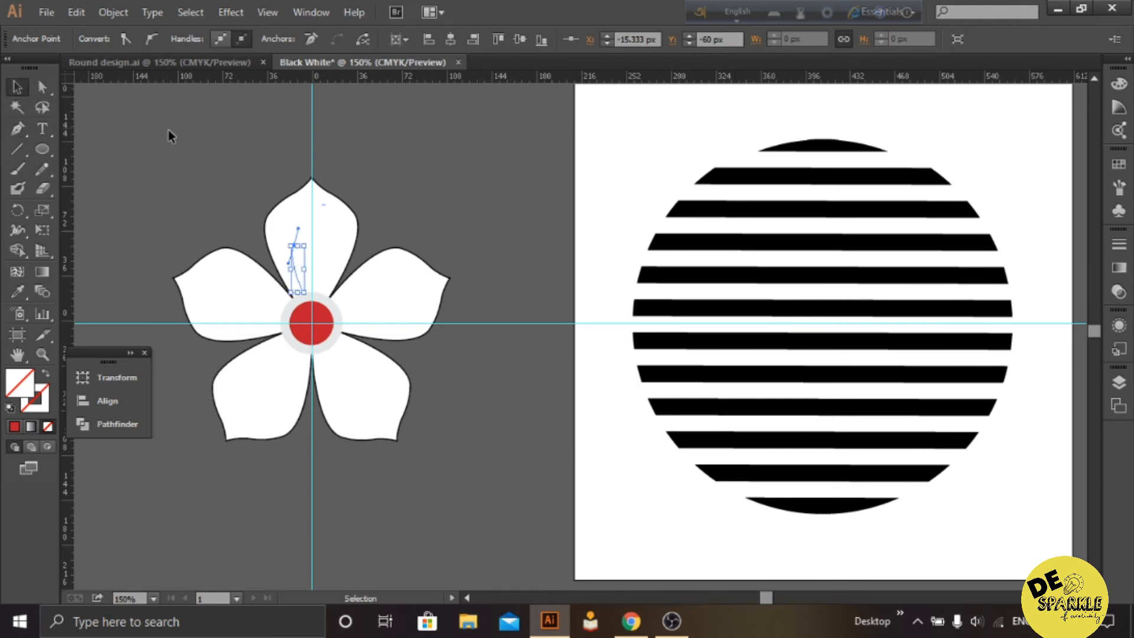
pyautogui.click(169, 130)
# Step: Reflect a copy of the curved vein line about the vertical axis and place it on the top petal's right half
pyautogui.click(290, 271)
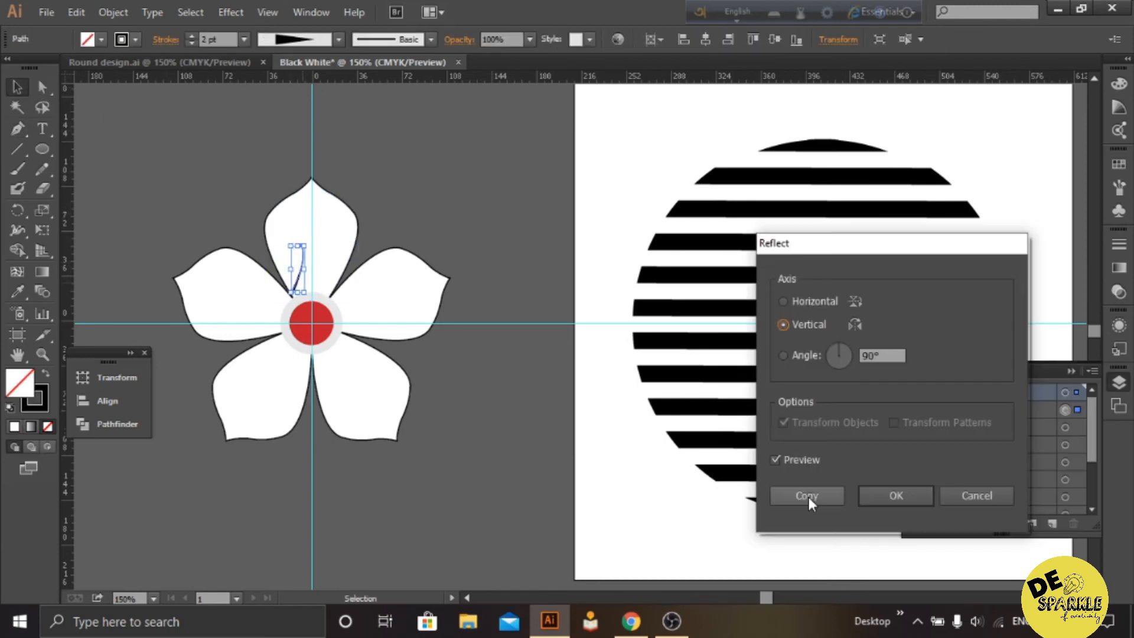
pyautogui.click(809, 498)
pyautogui.press('F7')
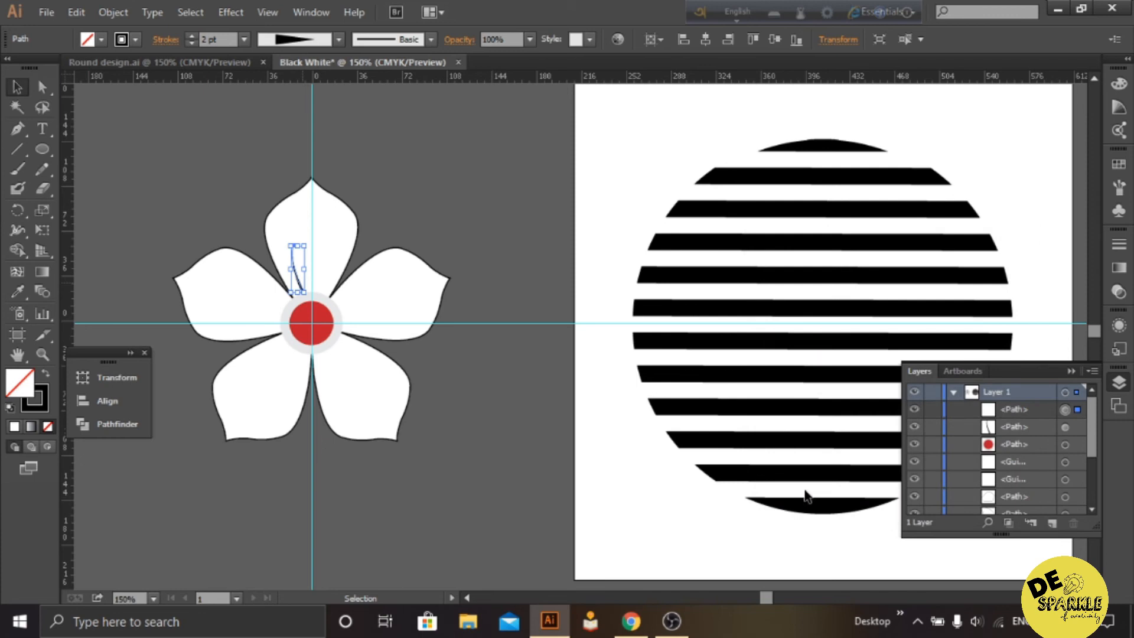
pyautogui.click(431, 210)
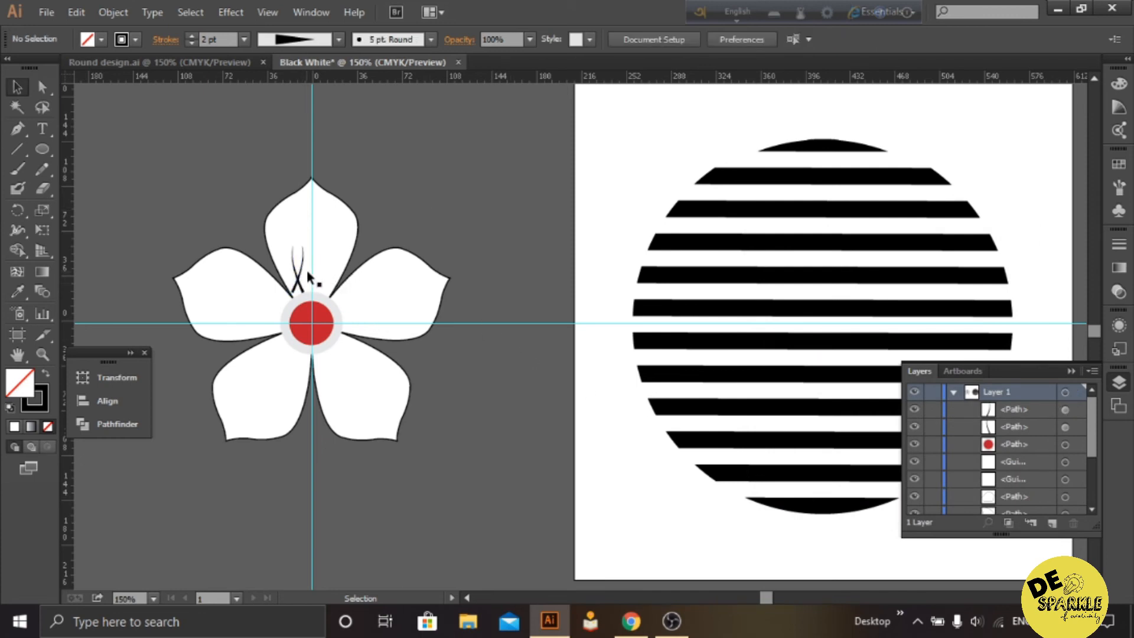
pyautogui.moveTo(303, 272); pyautogui.dragTo(330, 272)
pyautogui.click(409, 233)
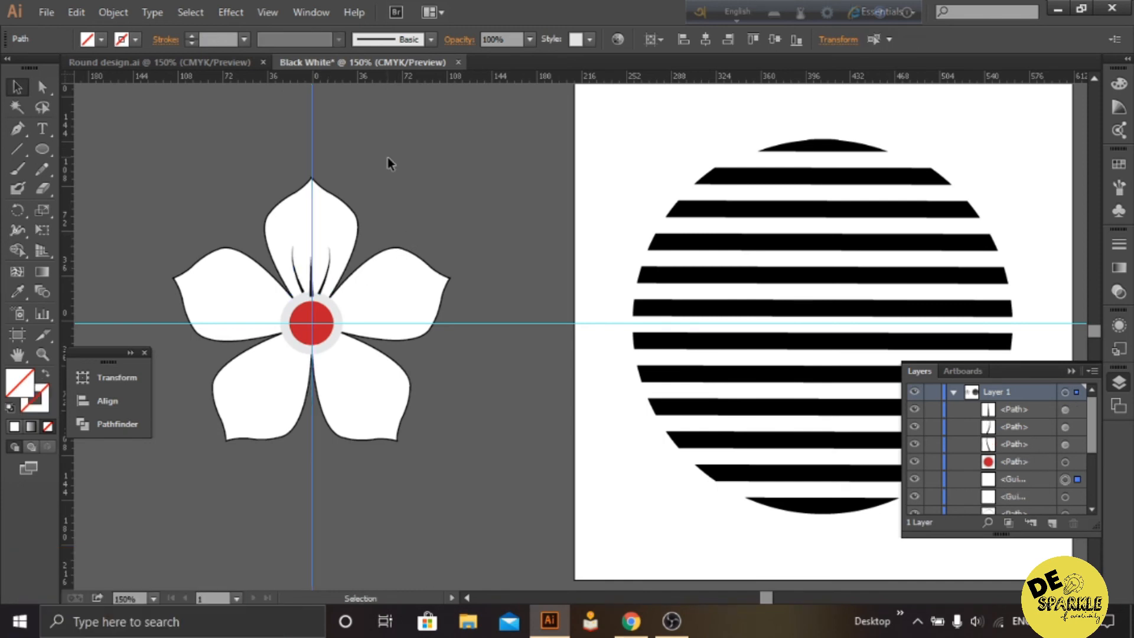
# Step: Bring the red centre circle in front of the three vein lines
pyautogui.rightClick(321, 311)
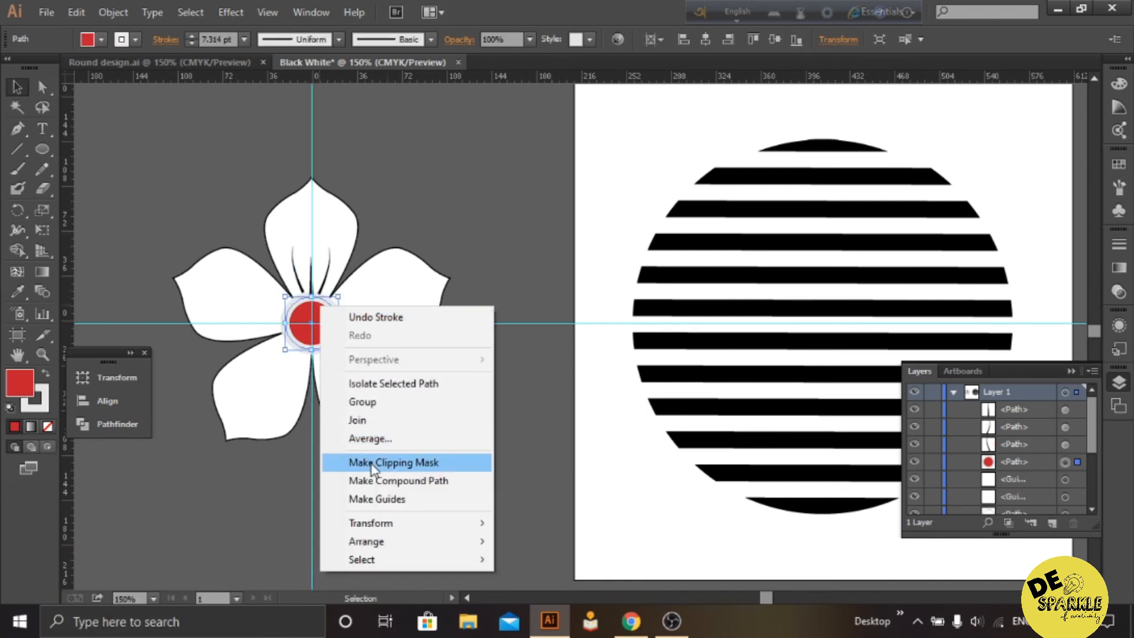
pyautogui.moveTo(410, 549)
pyautogui.click(508, 542)
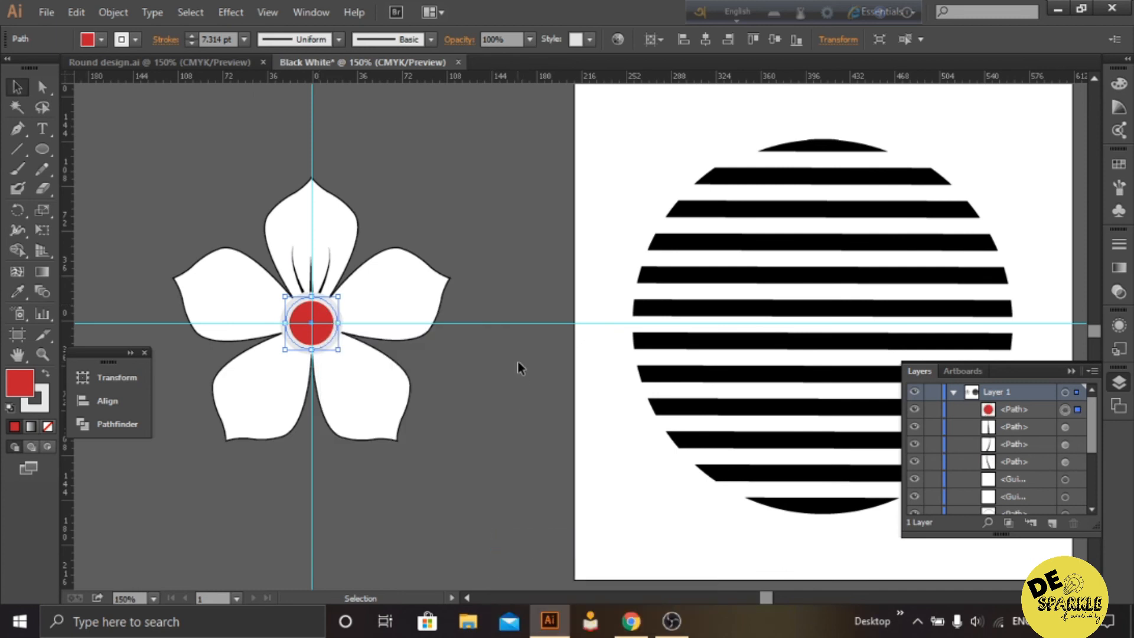
pyautogui.click(518, 361)
# Step: Lengthen the middle vein line of the top petal slightly upward
pyautogui.click(312, 269)
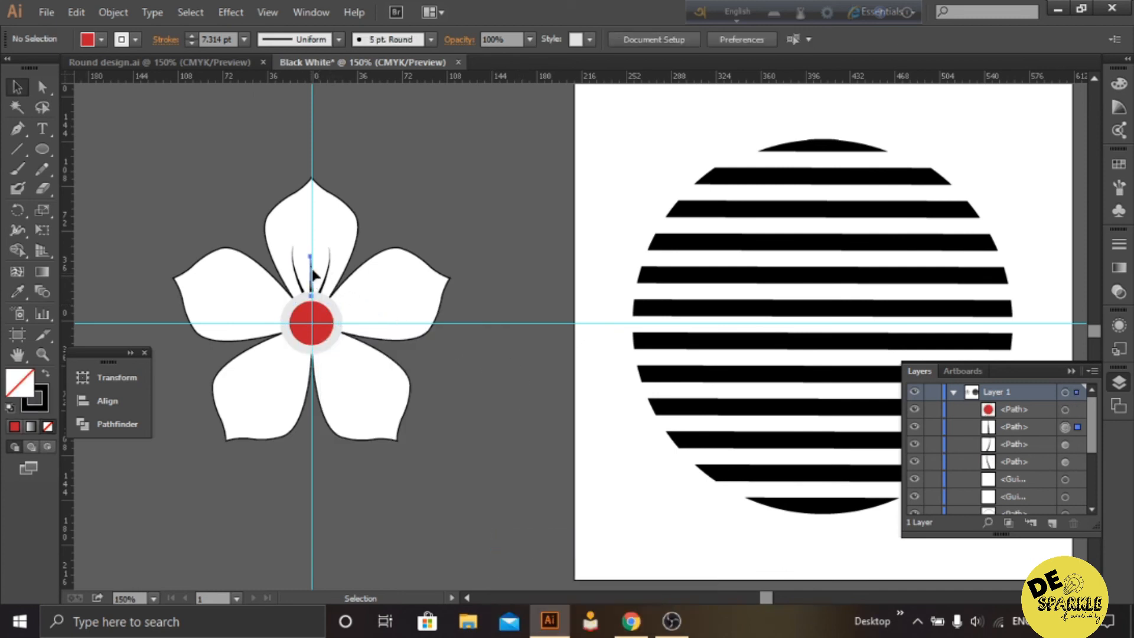
pyautogui.moveTo(310, 248); pyautogui.dragTo(331, 261)
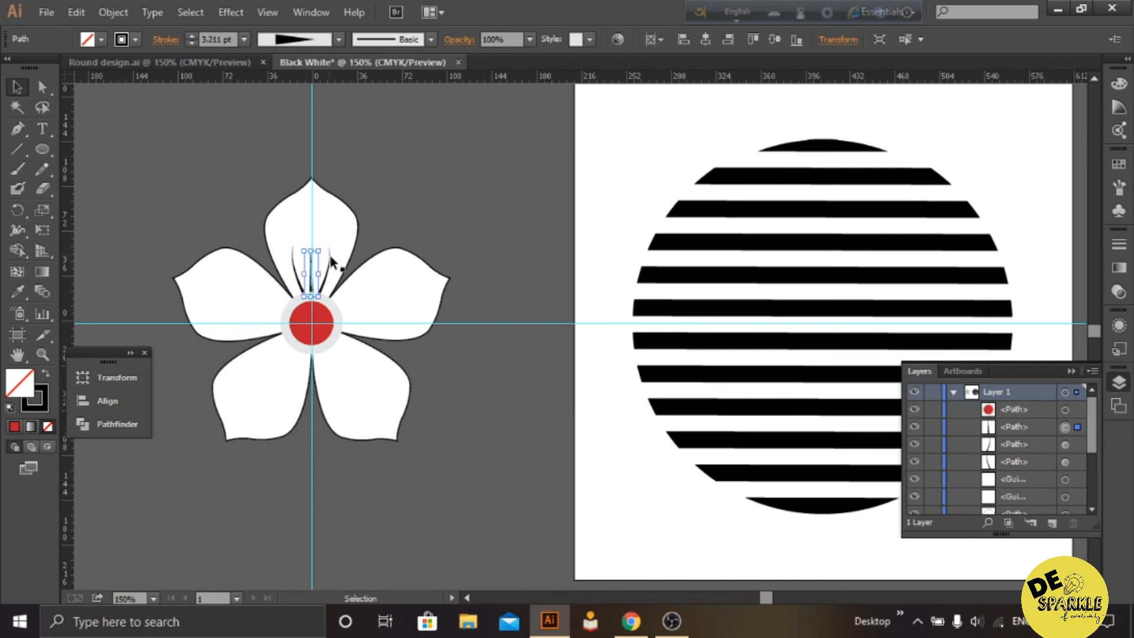
pyautogui.click(413, 208)
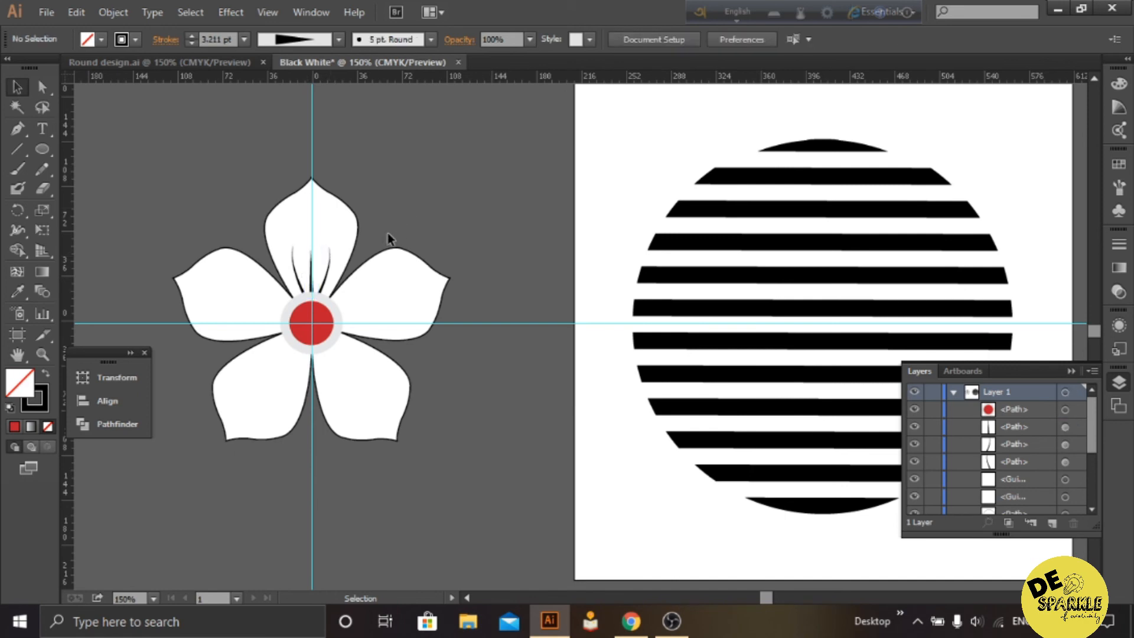
# Step: Group the three vein lines on the top petal
pyautogui.click(322, 285)
pyautogui.keyDown('shift'); pyautogui.click(311, 283); pyautogui.keyUp('shift')
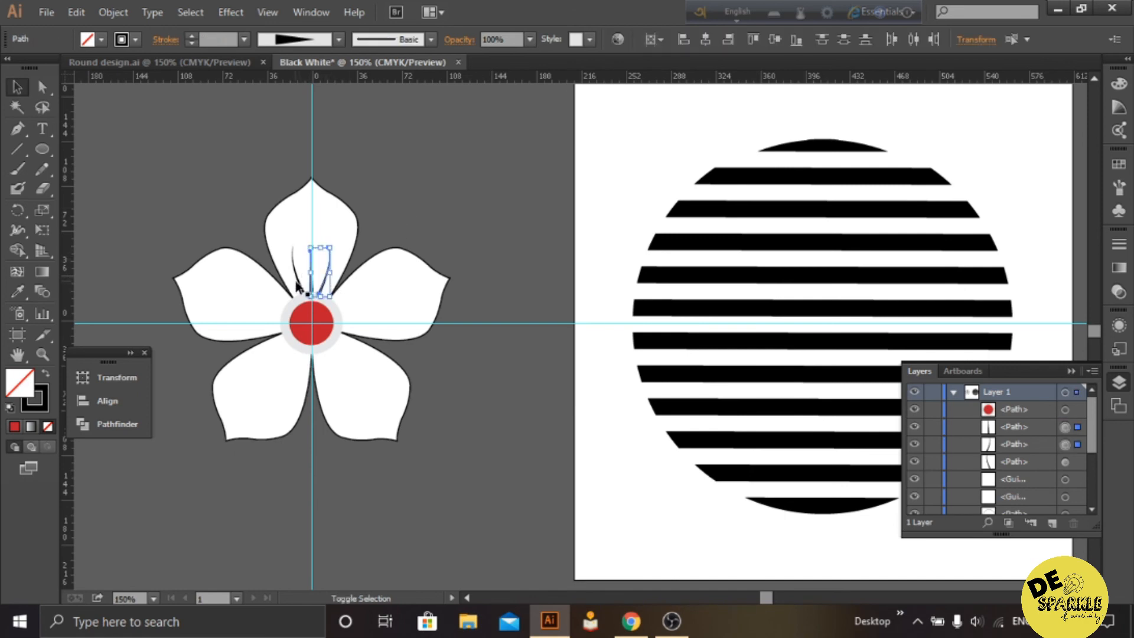
pyautogui.keyDown('shift'); pyautogui.click(303, 287); pyautogui.keyUp('shift')
pyautogui.hotkey('ctrl', 'g')
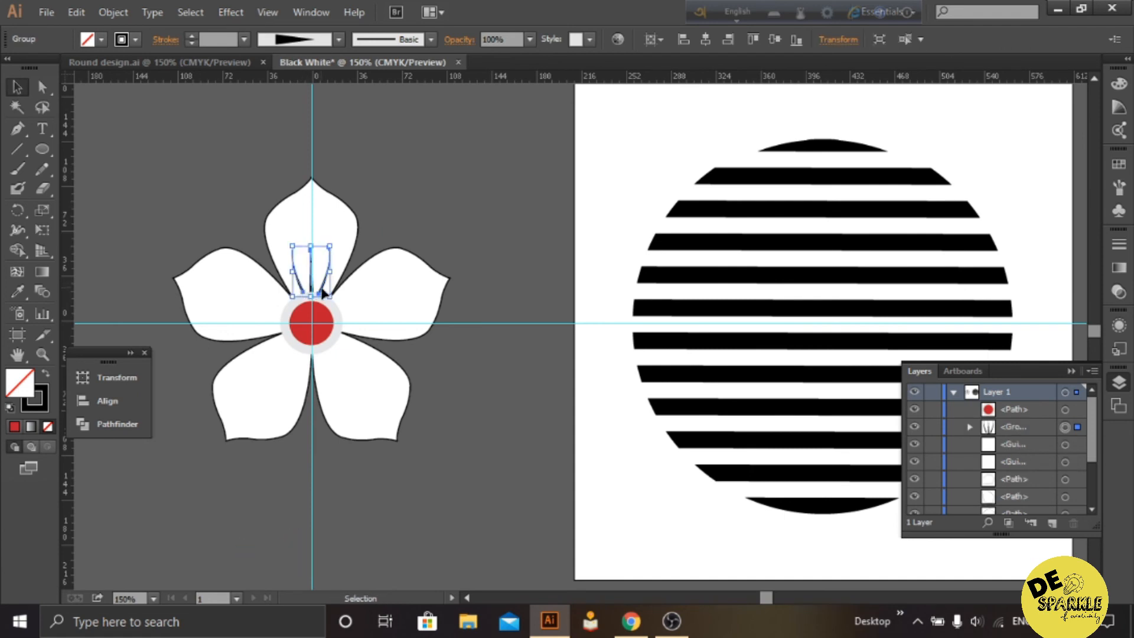
# Step: Shorten the grouped vein lines slightly from their upper ends and paste four copies of the group
pyautogui.press('a')
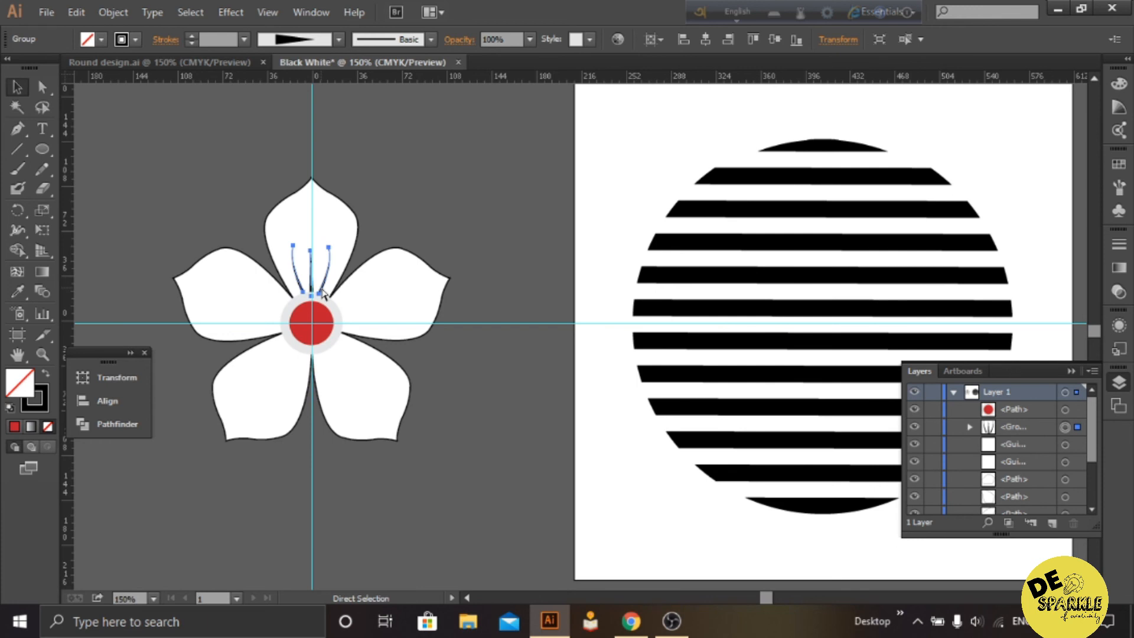
pyautogui.hotkey('ctrl', 'c')
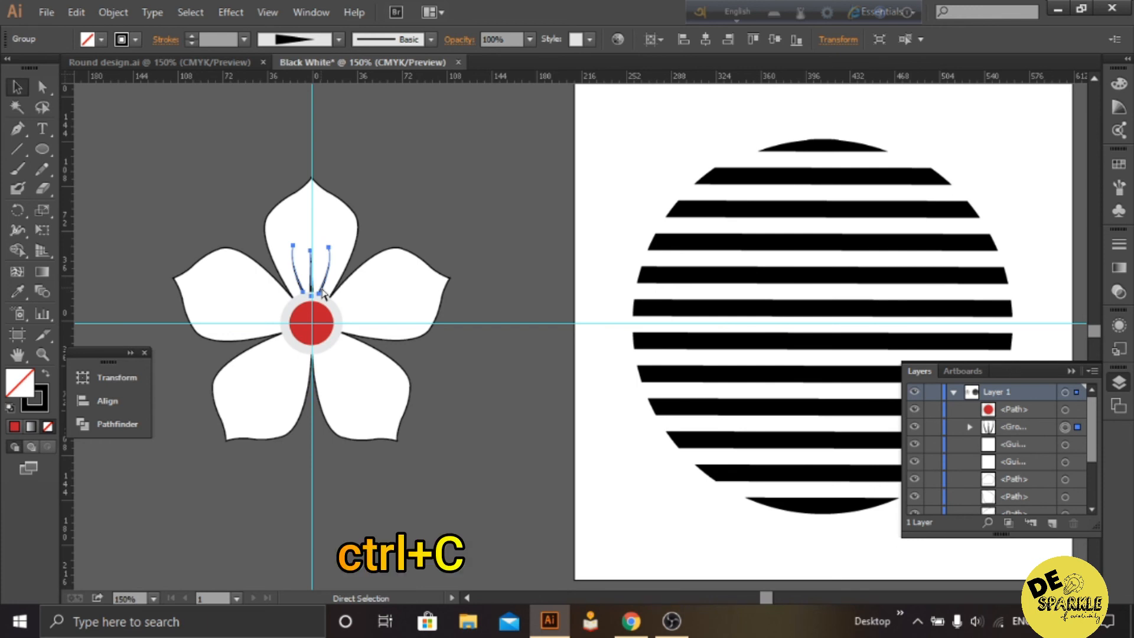
pyautogui.hotkey('ctrl', 'v')
pyautogui.hotkey('ctrl', 'z')
pyautogui.press('v')
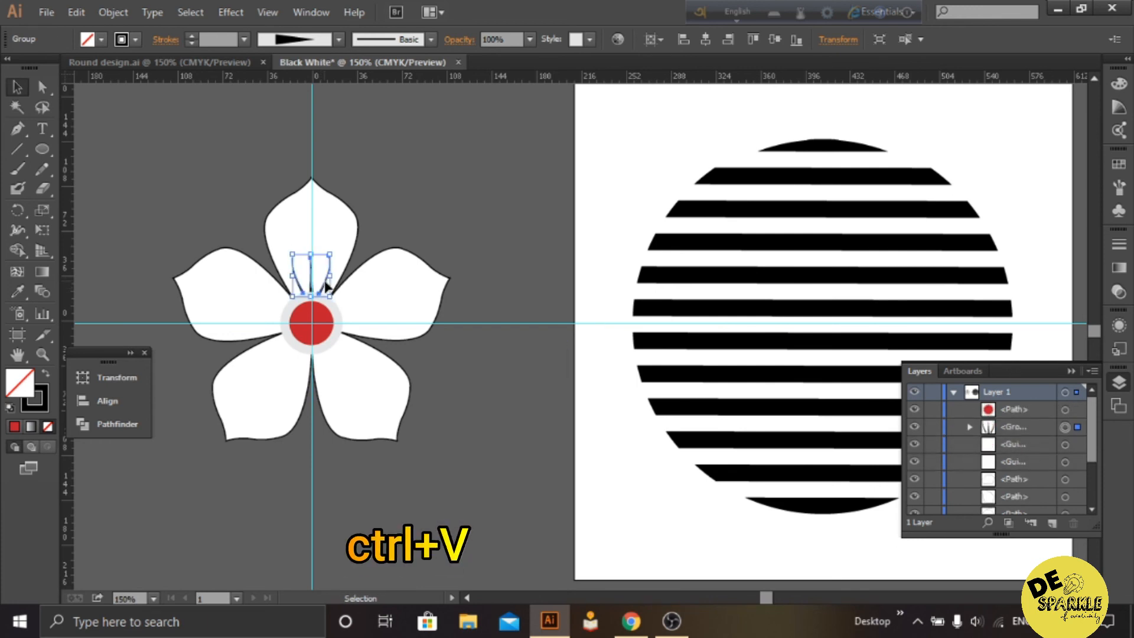
pyautogui.press('a')
pyautogui.hotkey('ctrl', 'v')
pyautogui.hotkey('ctrl', 'v')
pyautogui.hotkey('ctrl', 'v')
pyautogui.hotkey('ctrl', 'v')
pyautogui.press('v')
# Step: Rotate and position the four pasted vein groups on the remaining petals so they radiate from the centre circle
pyautogui.moveTo(569, 351); pyautogui.dragTo(498, 347)
pyautogui.moveTo(387, 314)
pyautogui.mouseDown()
pyautogui.moveTo(337, 302)
pyautogui.moveTo(382, 331)
pyautogui.moveTo(356, 305)
pyautogui.mouseUp()
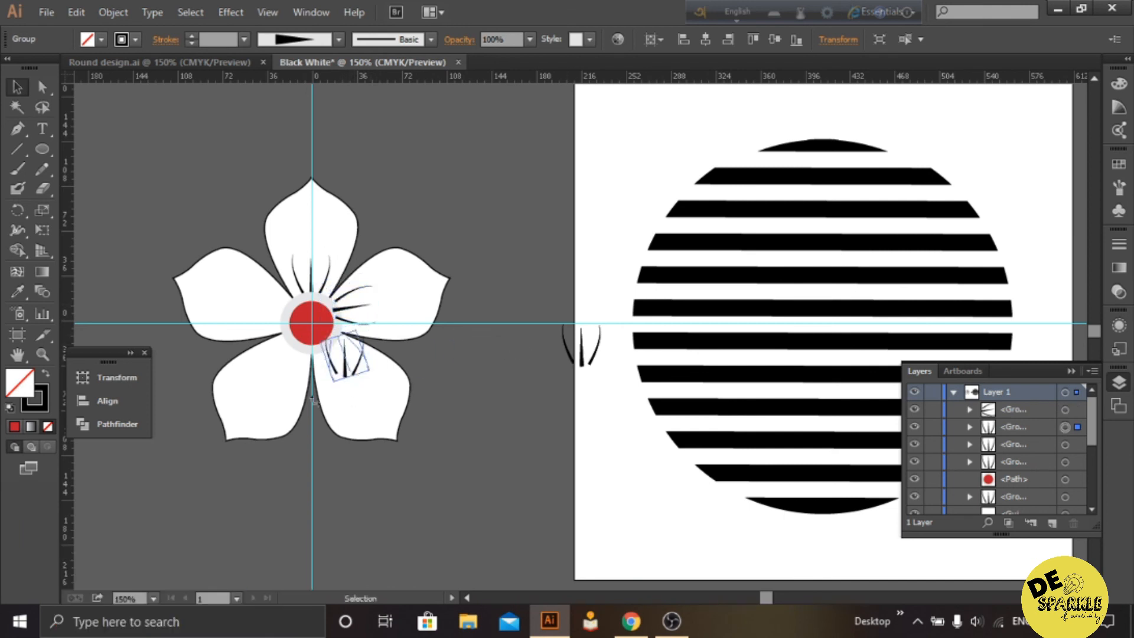
pyautogui.moveTo(345, 360); pyautogui.dragTo(338, 362)
pyautogui.moveTo(582, 358); pyautogui.dragTo(460, 389)
pyautogui.moveTo(485, 349); pyautogui.dragTo(395, 405)
pyautogui.moveTo(459, 378); pyautogui.dragTo(292, 362)
pyautogui.moveTo(581, 358); pyautogui.dragTo(266, 308)
pyautogui.moveTo(288, 272)
pyautogui.mouseDown()
pyautogui.moveTo(247, 269)
pyautogui.moveTo(271, 305)
pyautogui.mouseUp()
# Step: Arrange the red centre circle in front of all the petal vein groups
pyautogui.click(324, 331)
pyautogui.rightClick(324, 330)
pyautogui.moveTo(378, 559)
pyautogui.click(543, 505)
pyautogui.click(489, 409)
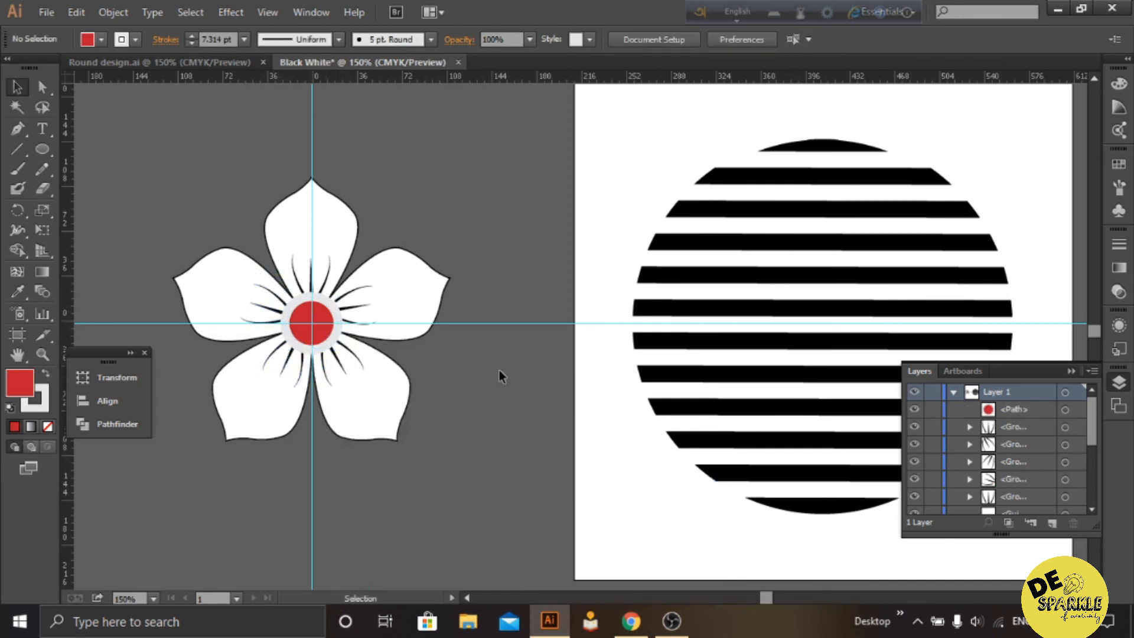
# Step: Delete the guides crossing the flower
pyautogui.click(312, 140)
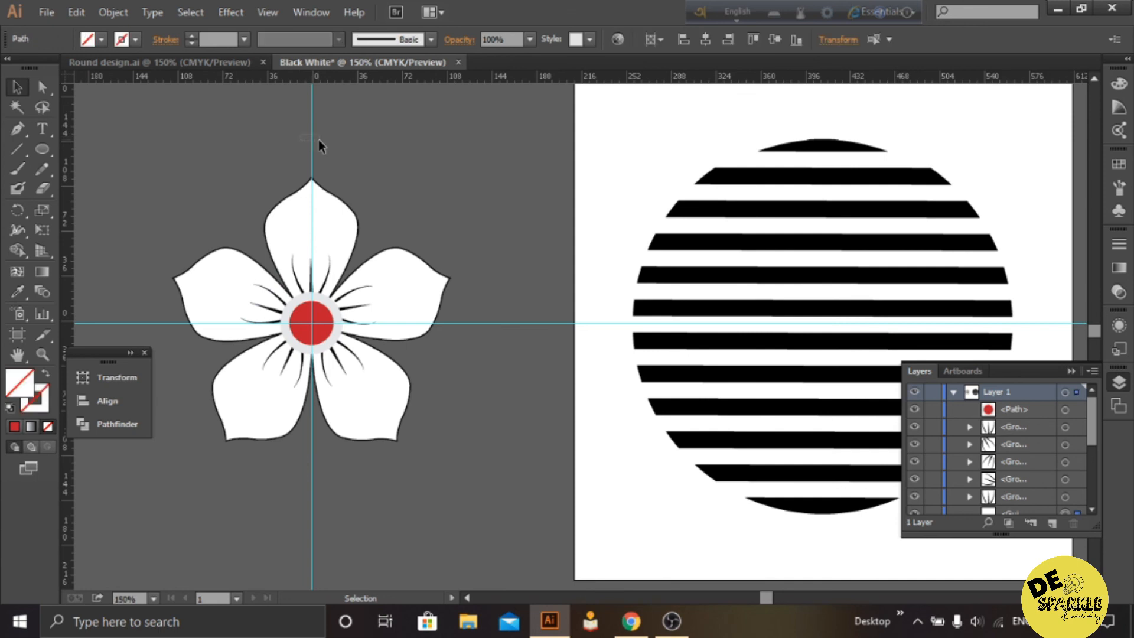
pyautogui.press('Delete')
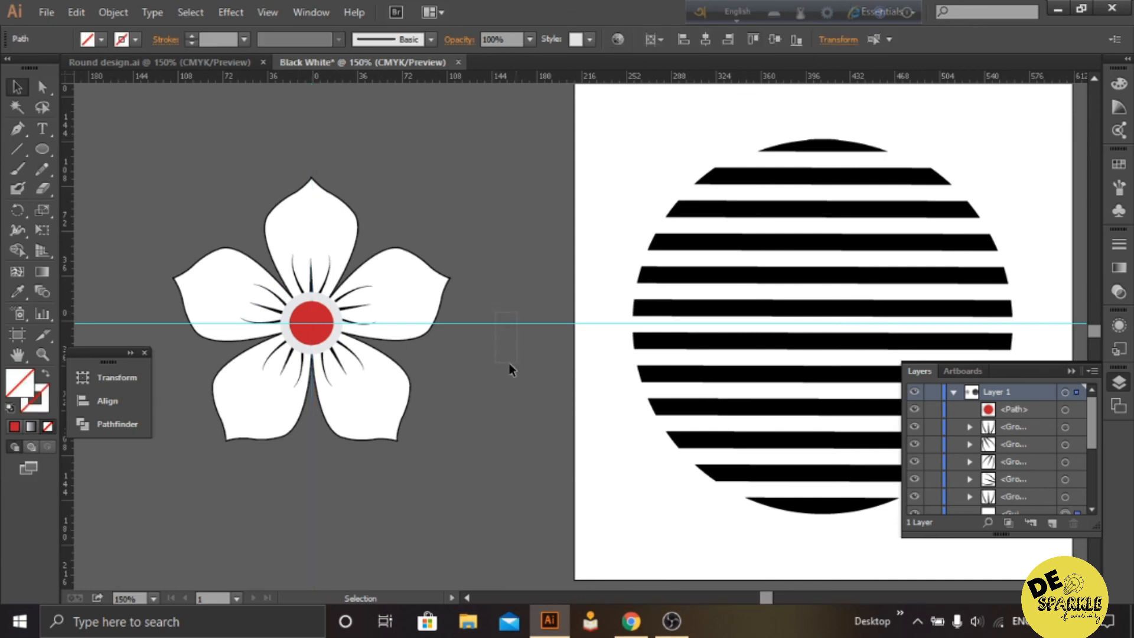
# Step: Shrink the whole flower to just over half its size and place it as a group on the upper part of the striped circle
pyautogui.moveTo(189, 176)
pyautogui.mouseDown()
pyautogui.moveTo(437, 480)
pyautogui.moveTo(435, 425)
pyautogui.moveTo(388, 382)
pyautogui.mouseUp()
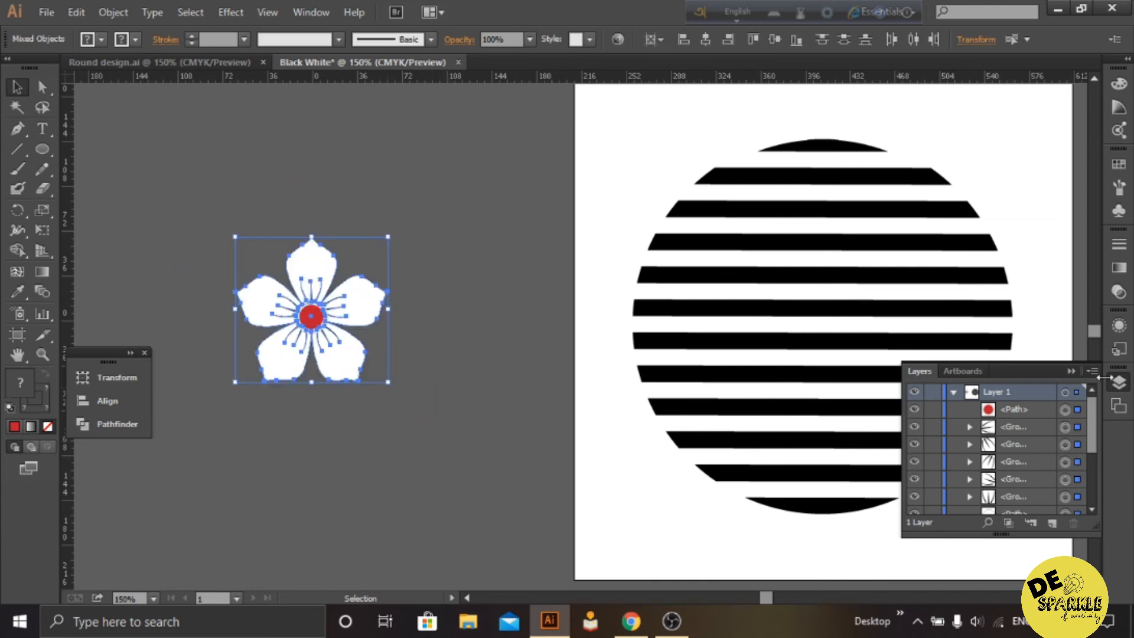
pyautogui.click(1071, 371)
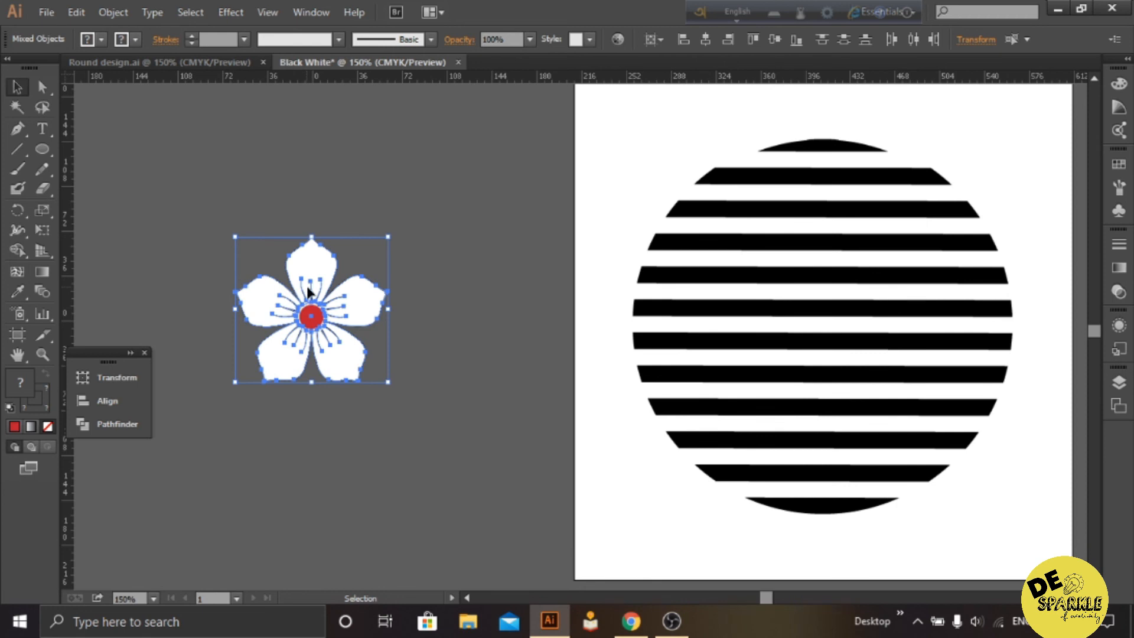
pyautogui.hotkey('ctrl', 'g')
pyautogui.moveTo(309, 288); pyautogui.dragTo(872, 208)
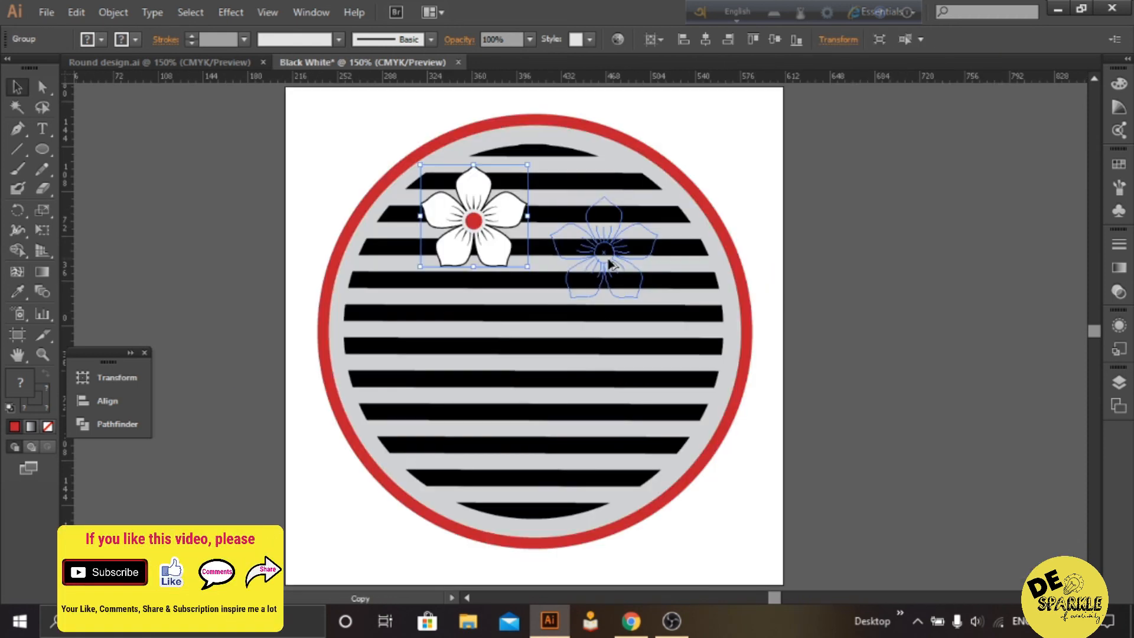
# Step: Duplicate the flower across the striped circle to make five large flowers, with two smaller ones at the left and right
pyautogui.moveTo(609, 261); pyautogui.dragTo(611, 264)
pyautogui.moveTo(610, 264); pyautogui.dragTo(564, 463)
pyautogui.moveTo(673, 332); pyautogui.dragTo(642, 338)
pyautogui.click(792, 364)
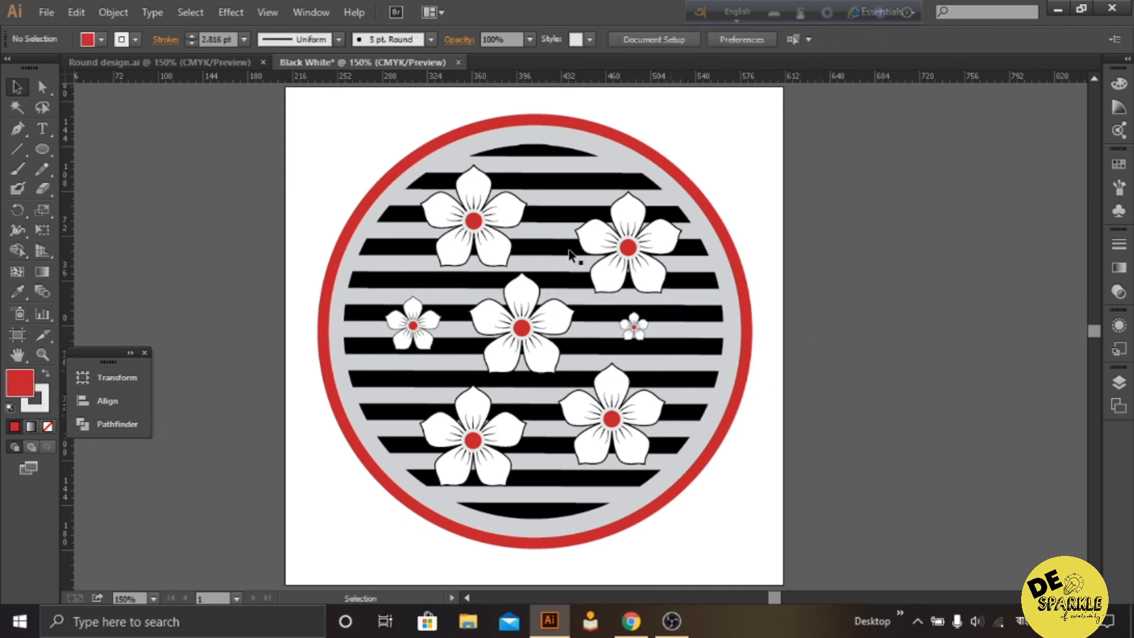
# Step: Move the upper-right flower slightly up and the central flower slightly right towards the circle's middle
pyautogui.moveTo(613, 252); pyautogui.dragTo(610, 243)
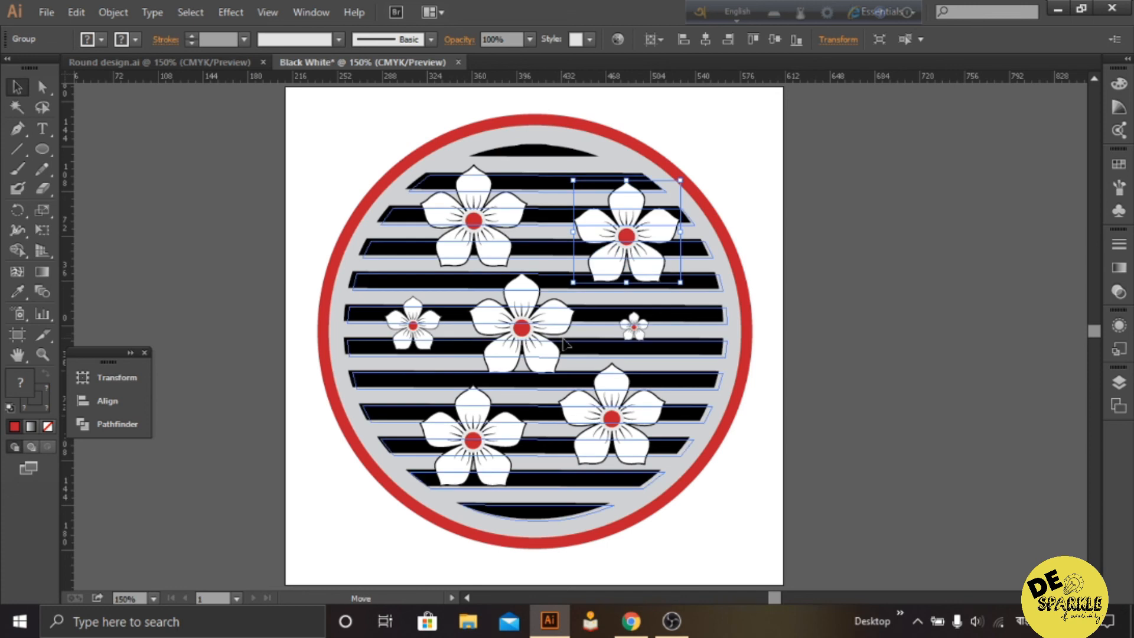
pyautogui.click(569, 346)
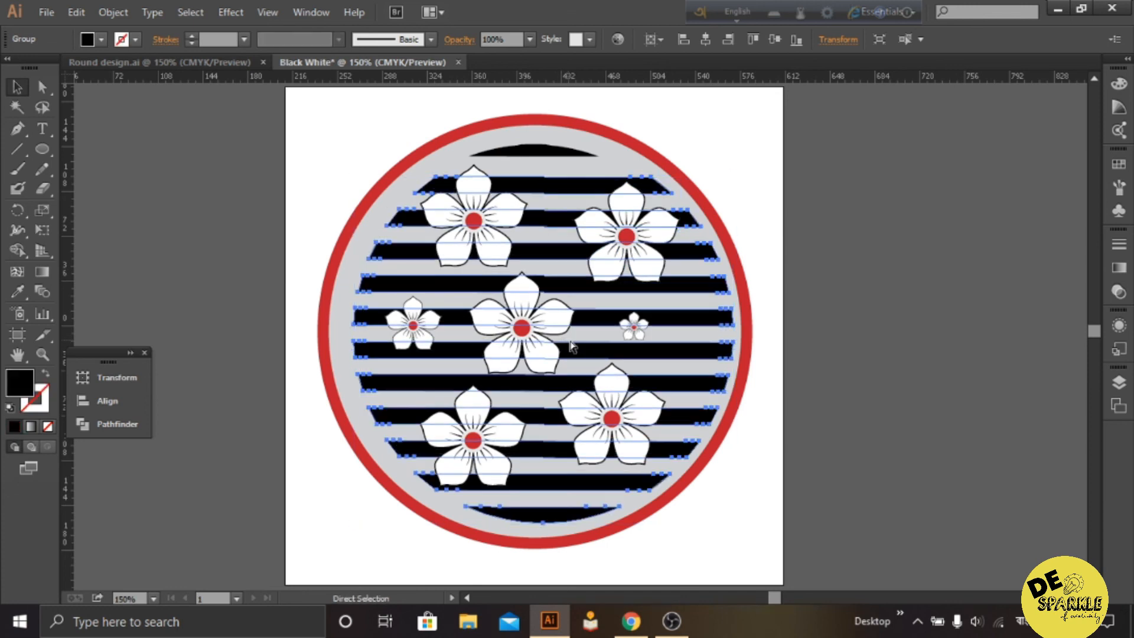
pyautogui.click(885, 329)
pyautogui.moveTo(529, 326); pyautogui.dragTo(540, 329)
pyautogui.click(816, 388)
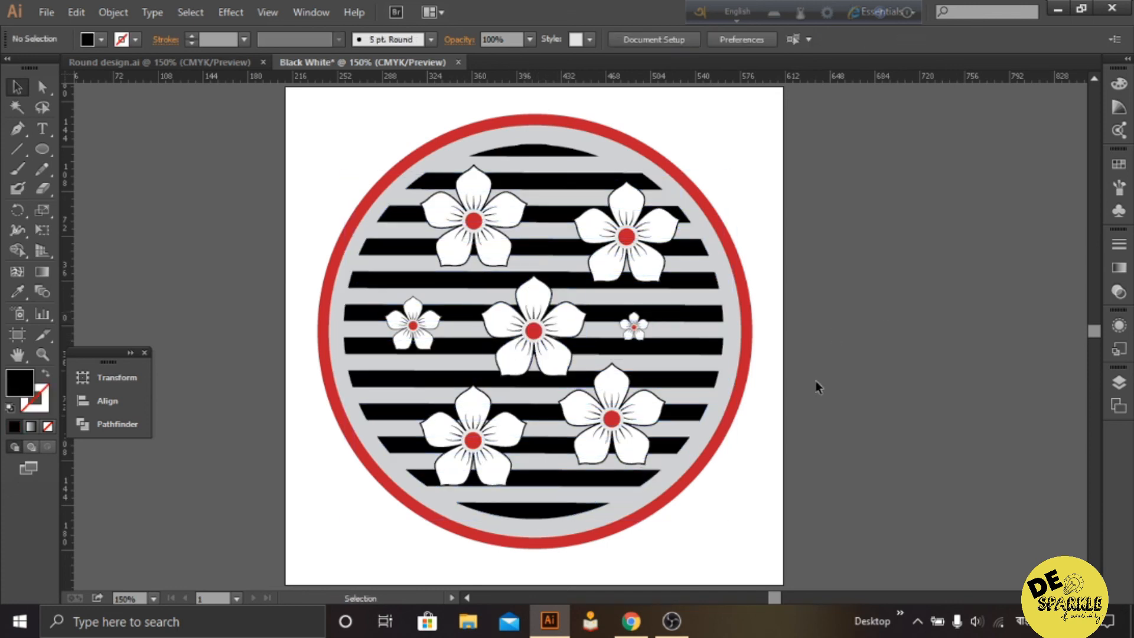
# Step: Move the small left flower slightly down and left, and enlarge the tiny right flower to nearly match it
pyautogui.moveTo(401, 335); pyautogui.dragTo(391, 353)
pyautogui.click(635, 327)
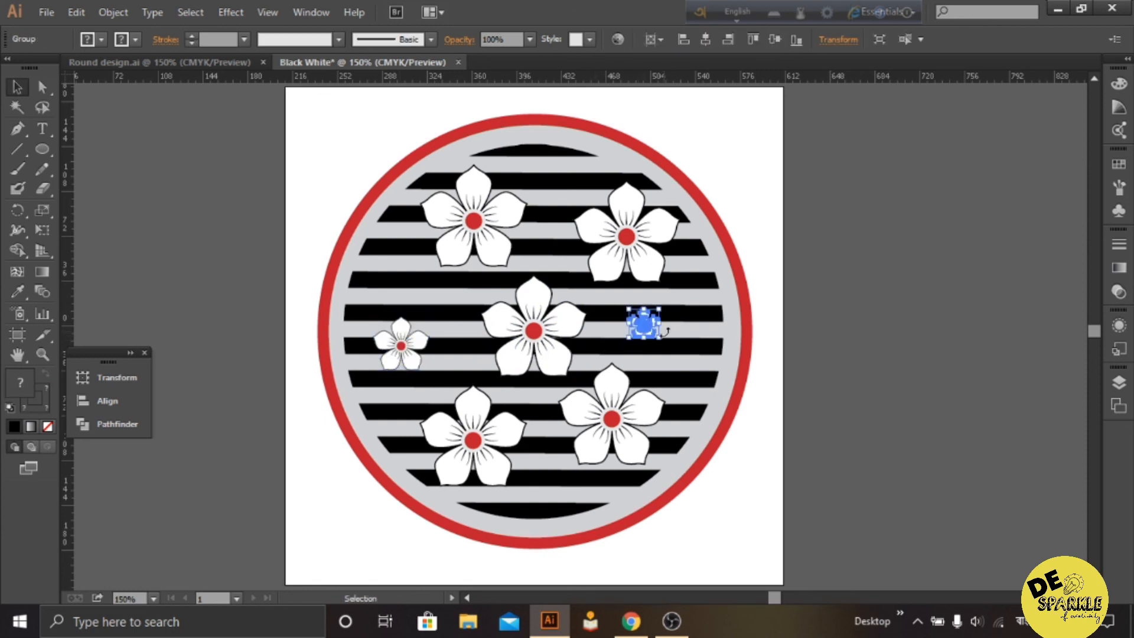
pyautogui.moveTo(660, 338)
pyautogui.mouseDown()
pyautogui.moveTo(669, 347)
pyautogui.moveTo(662, 334)
pyautogui.mouseUp()
pyautogui.click(820, 279)
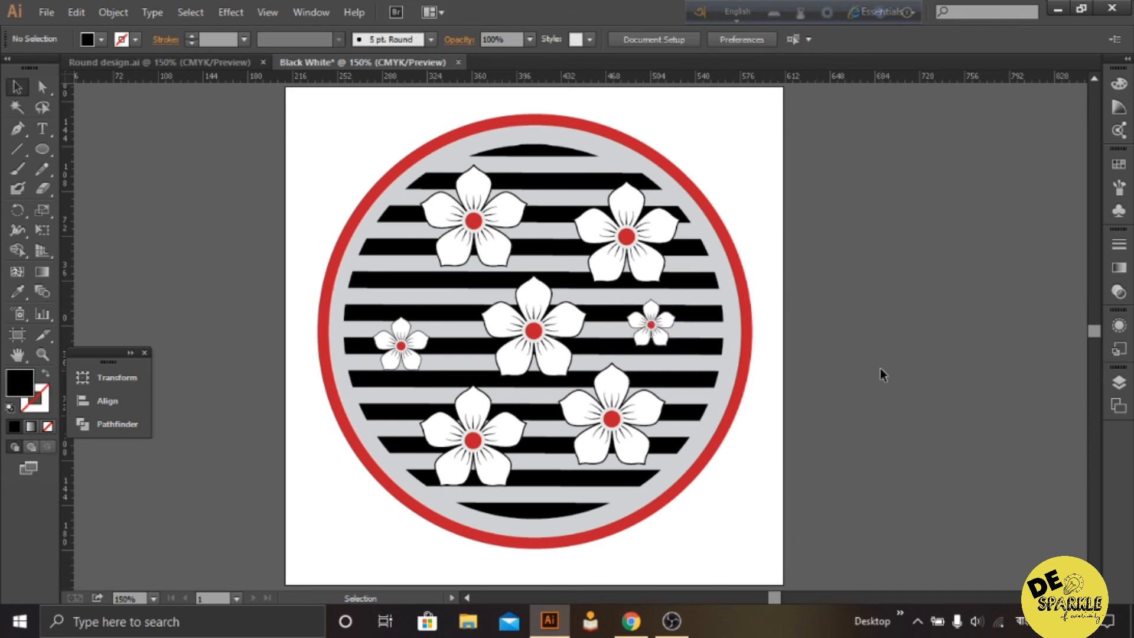
# Step: Move the lower-left flower slightly up and to the left
pyautogui.moveTo(476, 449); pyautogui.dragTo(459, 437)
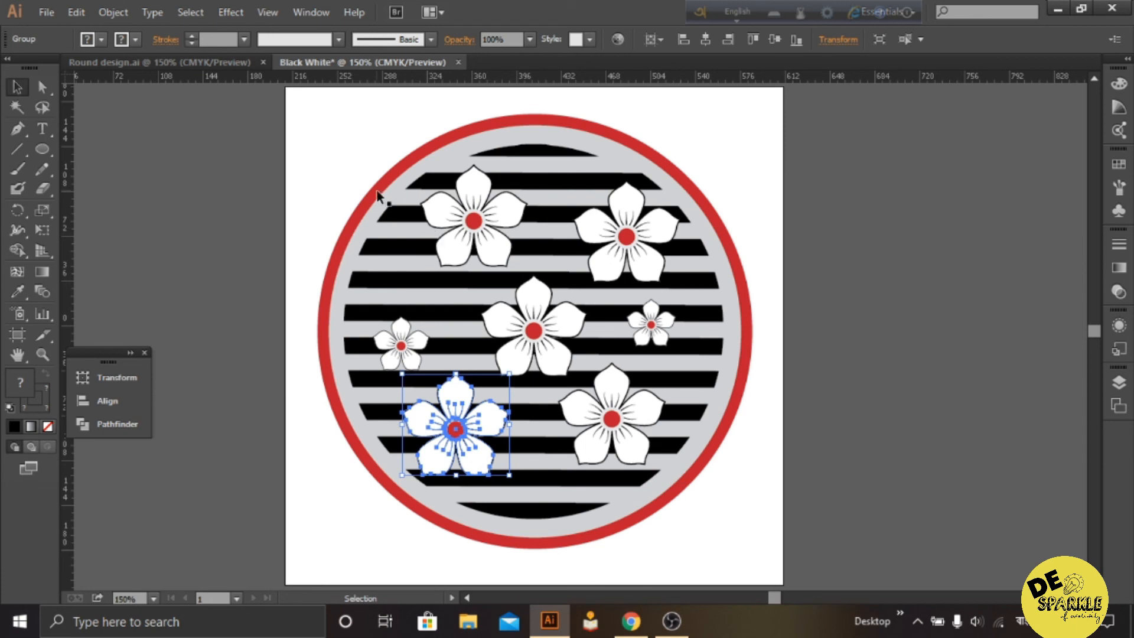
pyautogui.click(242, 181)
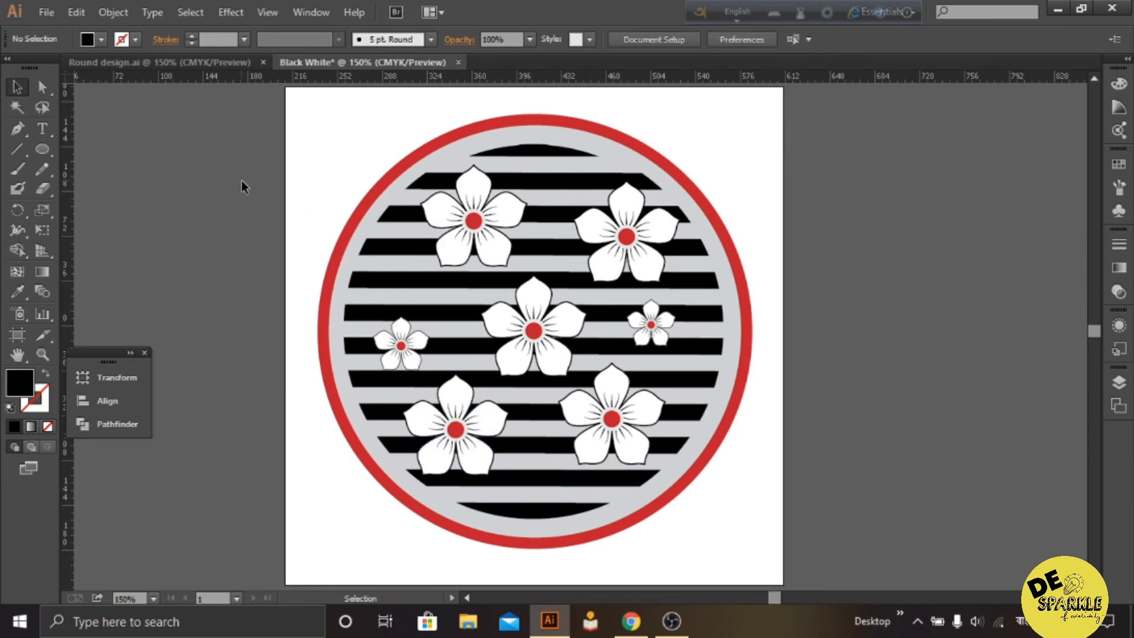